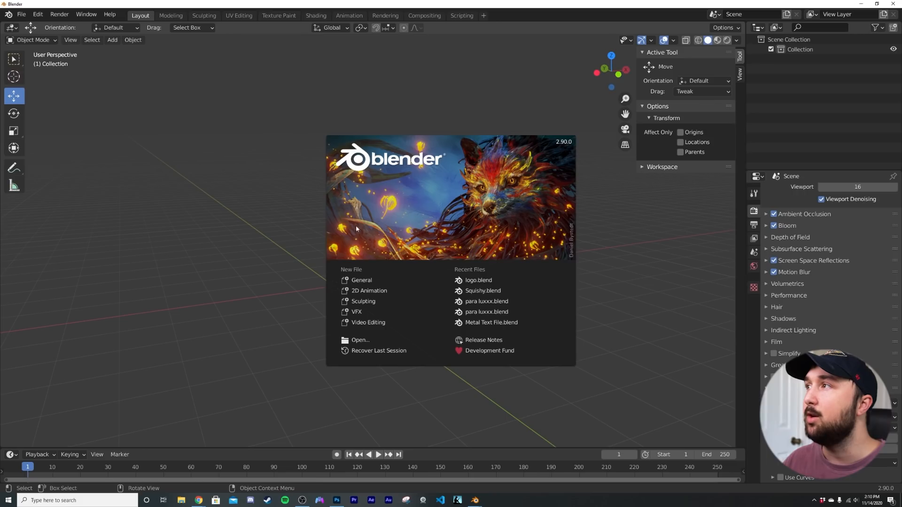
Add a text object at the world origin of the empty scene.
left_click(166, 250)
middle_click_drag(398, 253, 401, 269)
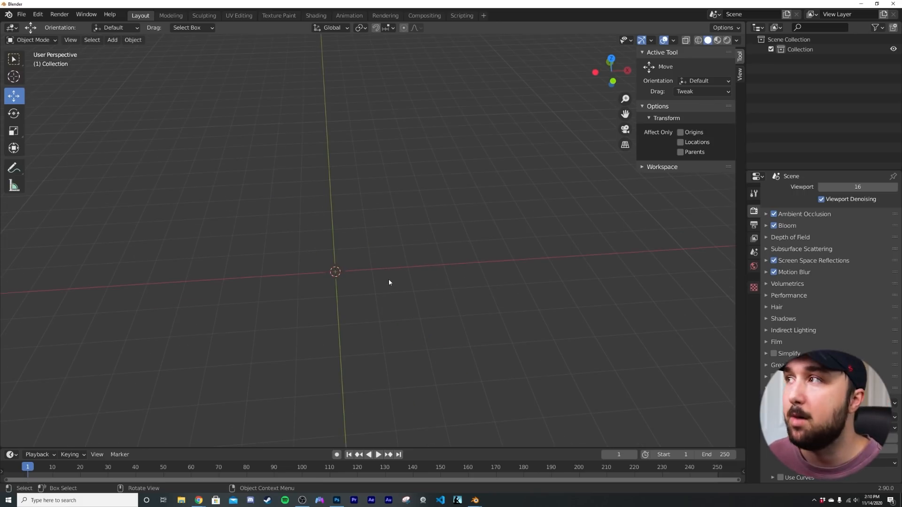
key("shift+a")
mouse_move(340, 205)
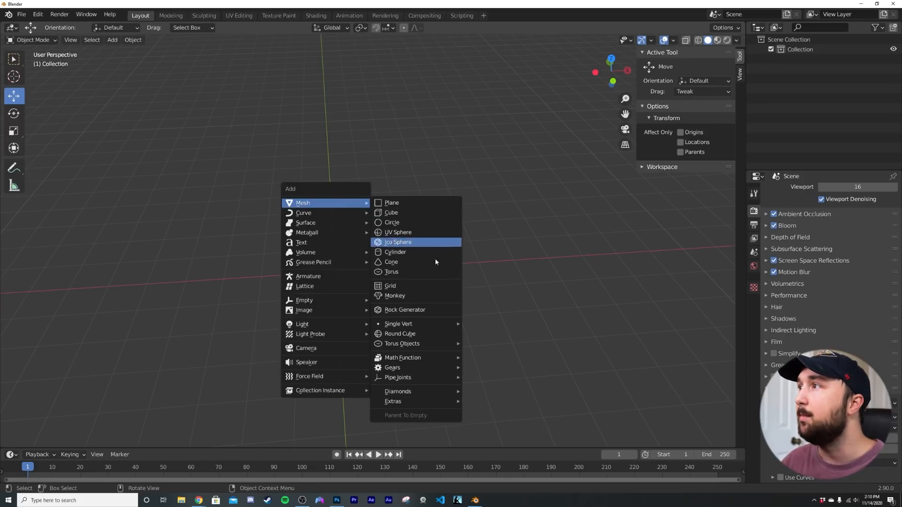
left_click(319, 244)
scroll(443, 308, "up", 5)
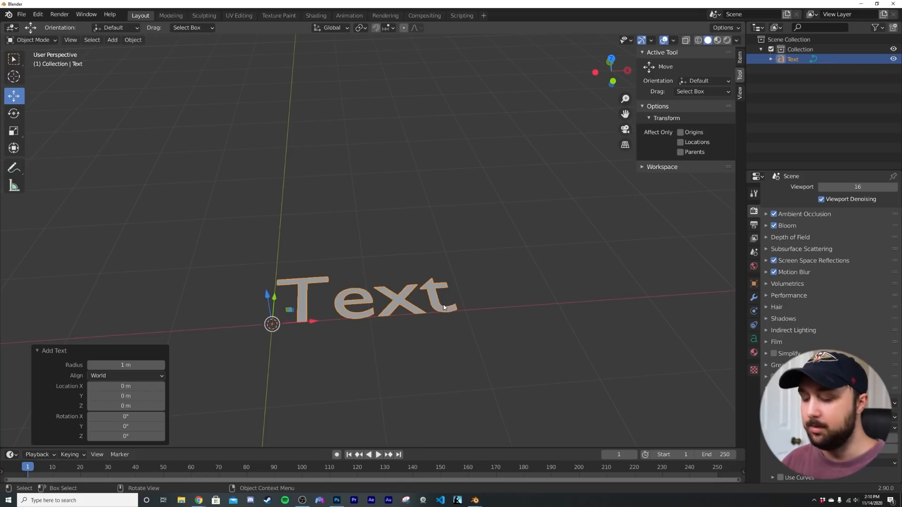
Rotate the text 90° about the global X axis so it stands upright.
type("rx90")
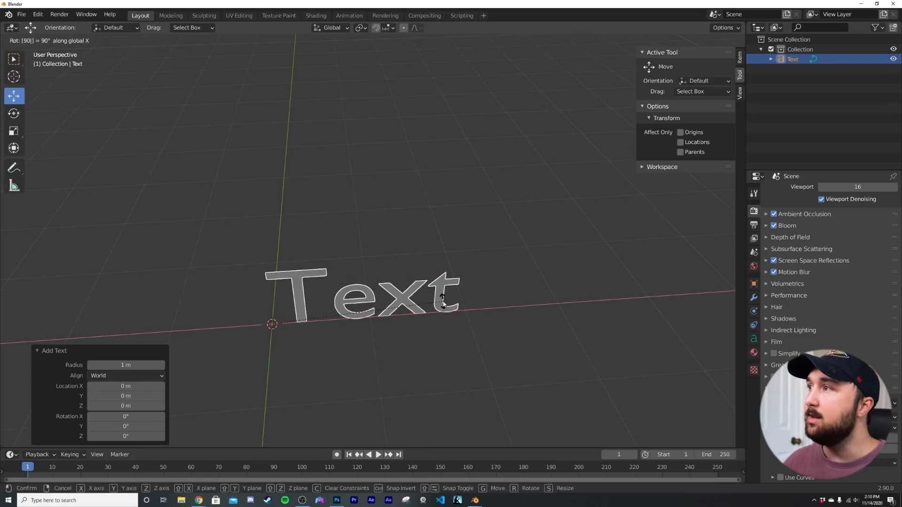
key("Return")
middle_click_drag(442, 301, 548, 312)
scroll(439, 283, "down", 2)
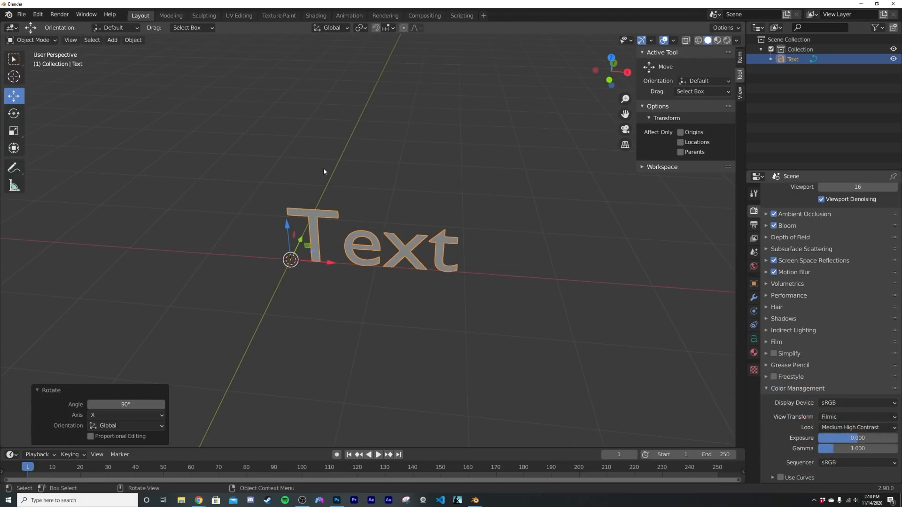
Set the text's horizontal paragraph alignment to Center.
left_click(753, 339)
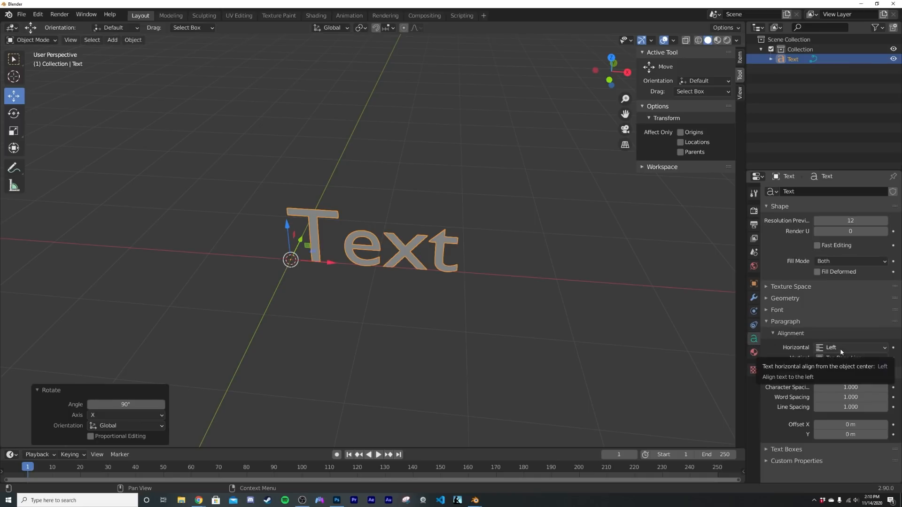
left_click(840, 349)
left_click(835, 371)
middle_click_drag(305, 245, 337, 273)
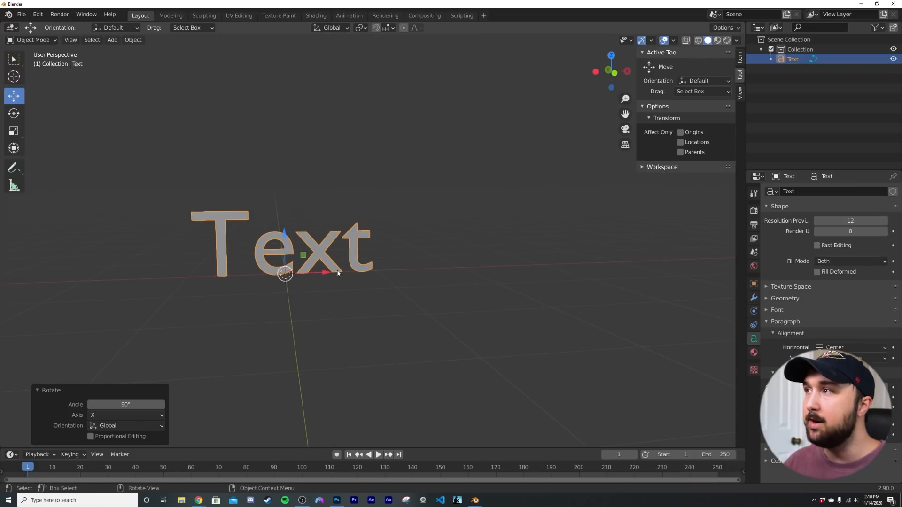
Replace the default wording of the text object with BLEND and return to Object Mode.
key("Tab")
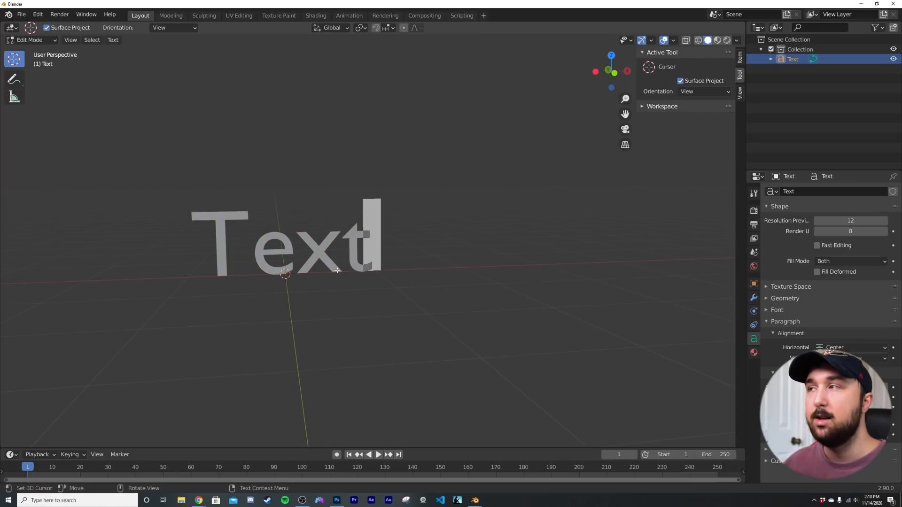
key("BackSpace")
key("BackSpace")
key("BackSpace")
key("BackSpace")
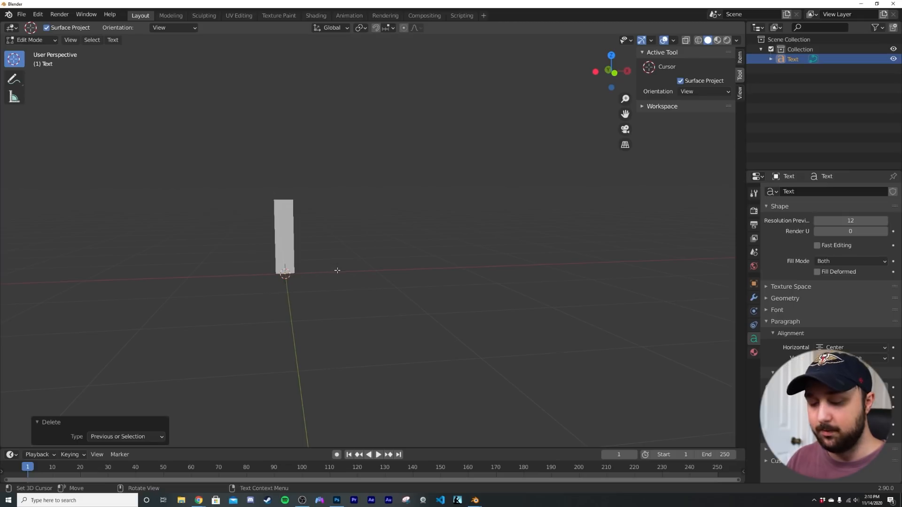
type("BLEND")
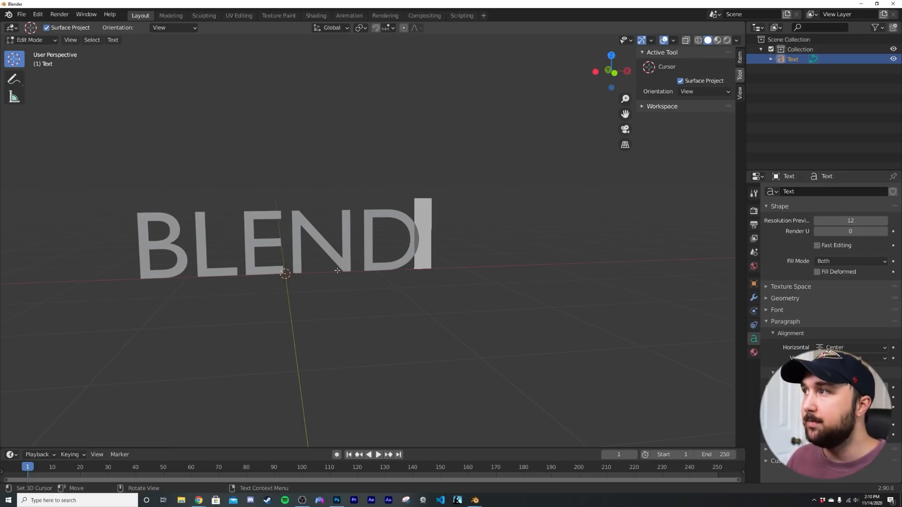
key("Tab")
scroll(338, 273, "down", 1)
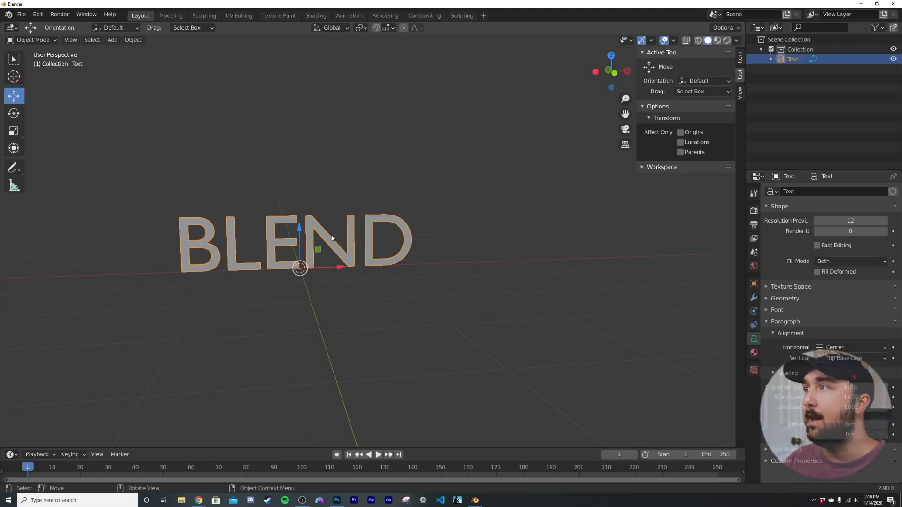
Load the Trans-America font file from the Desktop folder as the regular font of the BLEND text.
left_click(776, 310)
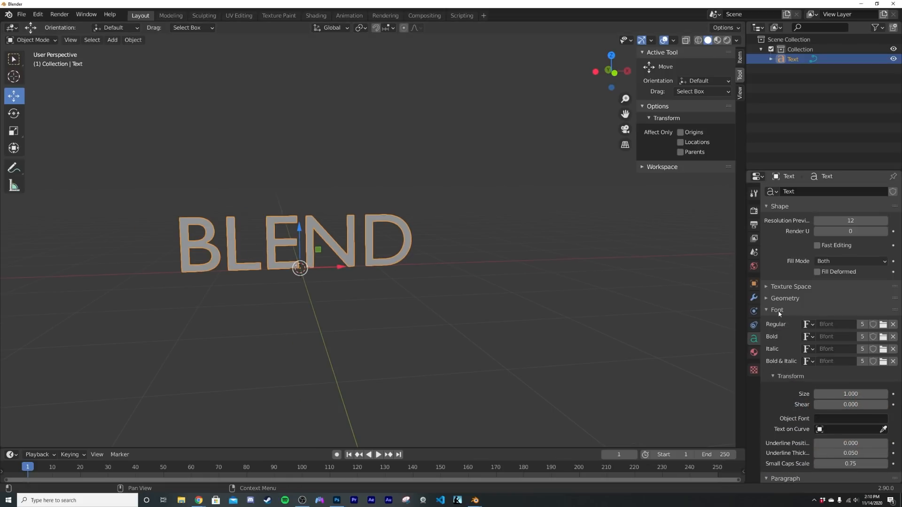
left_click(882, 324)
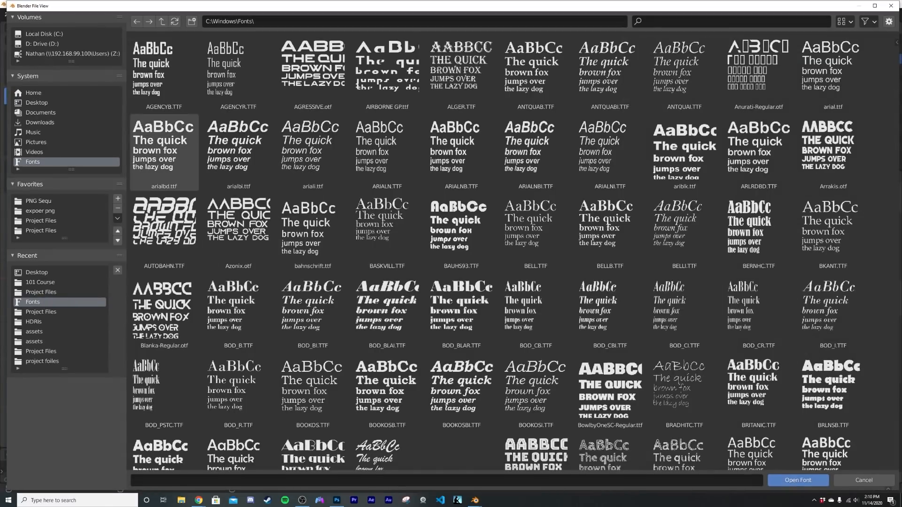
scroll(301, 306, "down", 2)
scroll(290, 342, "up", 2)
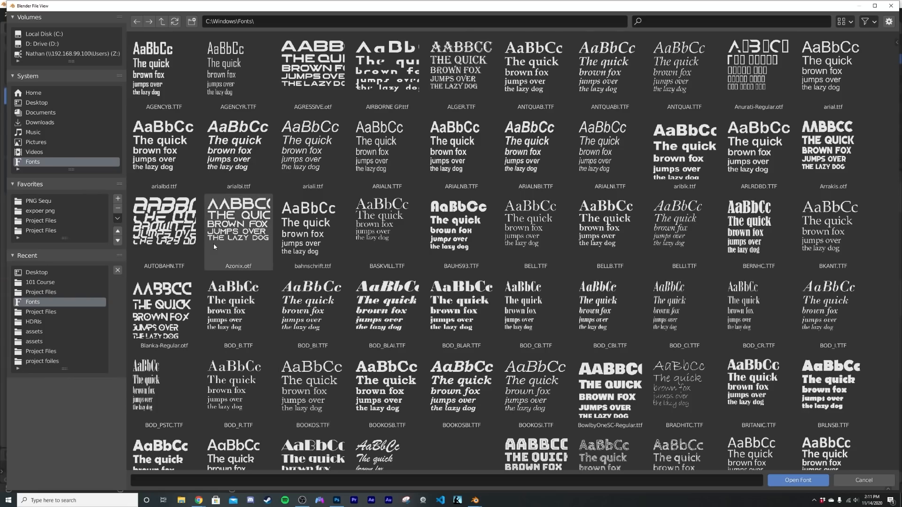
left_click(45, 107)
double_click(226, 152)
middle_click_drag(314, 307, 287, 281)
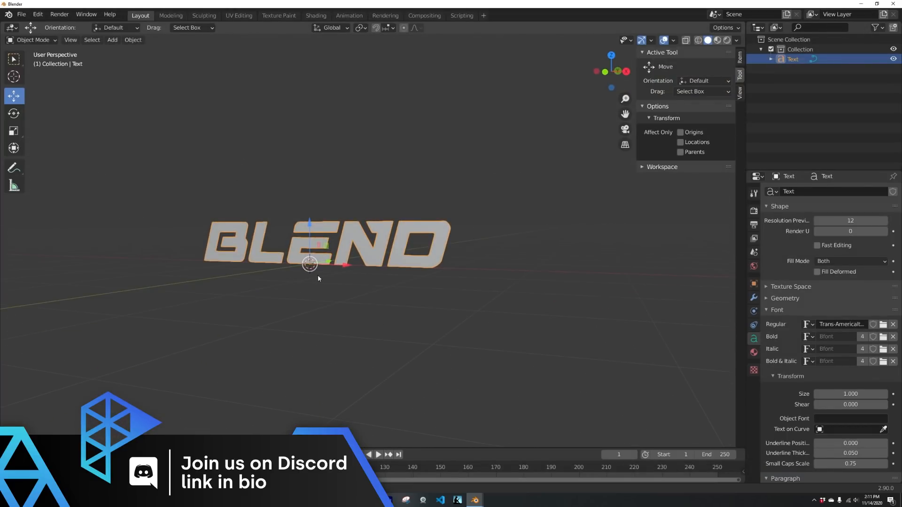
Duplicate the BLEND text in place and hide the copy in the viewport.
key("shift+d")
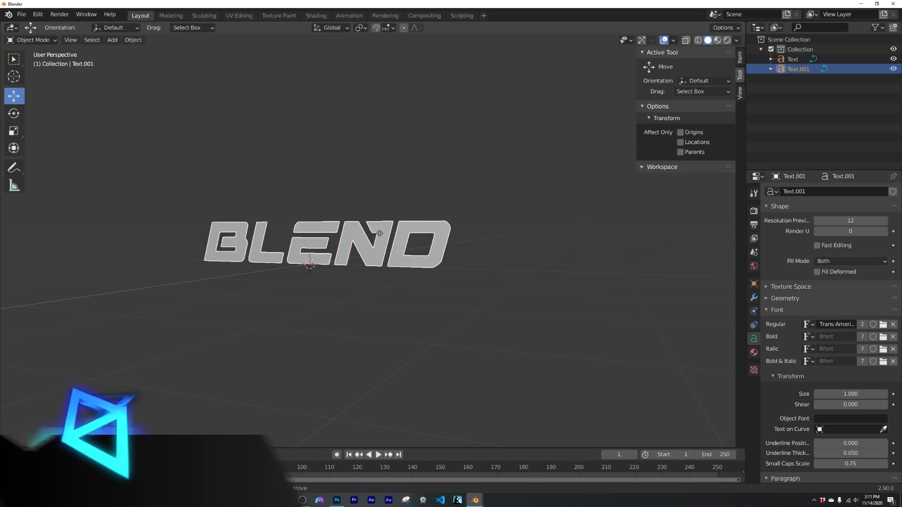
right_click(496, 118)
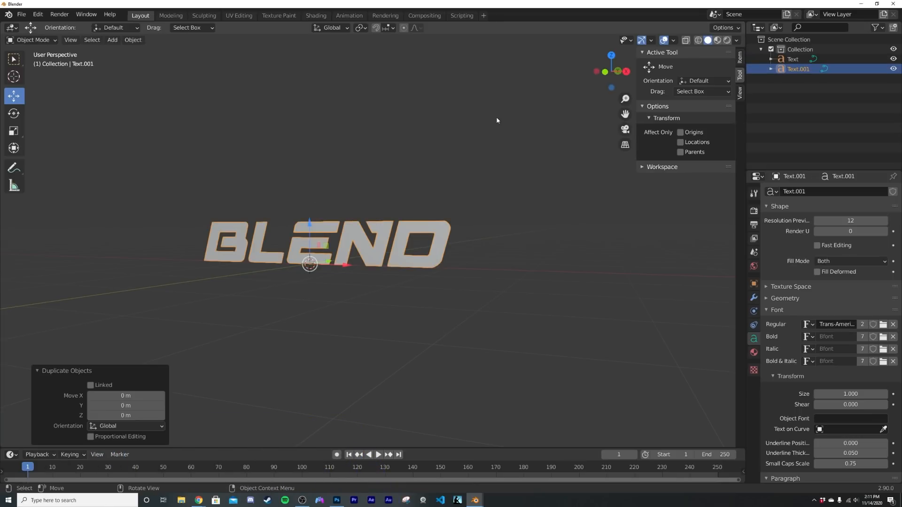
left_click(892, 69)
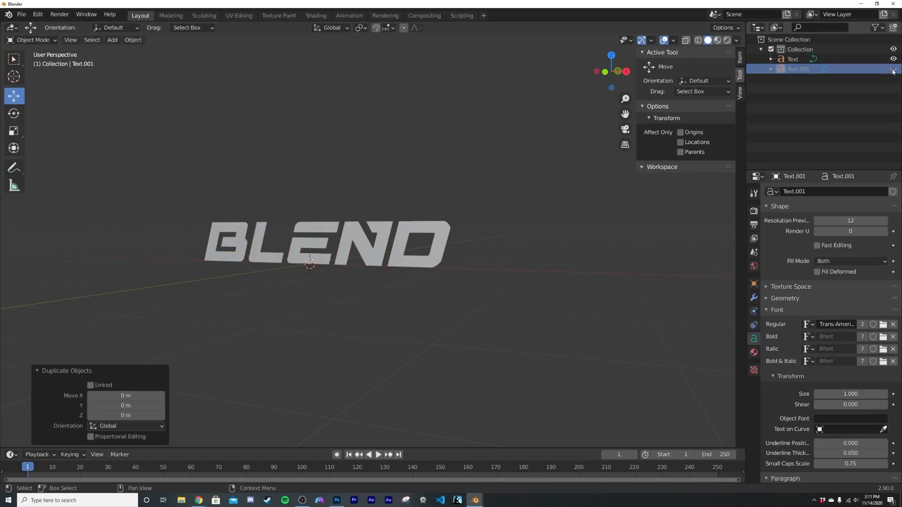
Extrude the original BLEND text 0.04 m through its geometry settings.
left_click(365, 243)
middle_click_drag(364, 243, 407, 266)
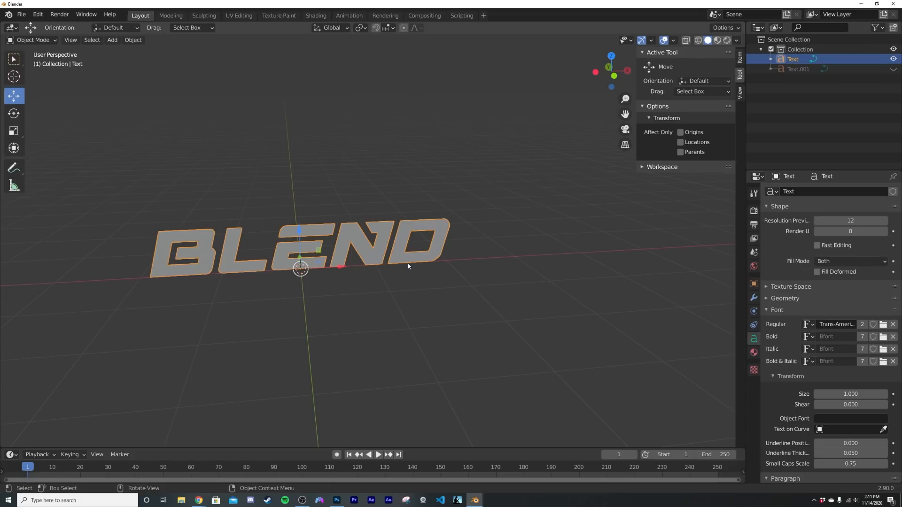
middle_click_drag(408, 266, 308, 275)
middle_click_drag(396, 286, 425, 290)
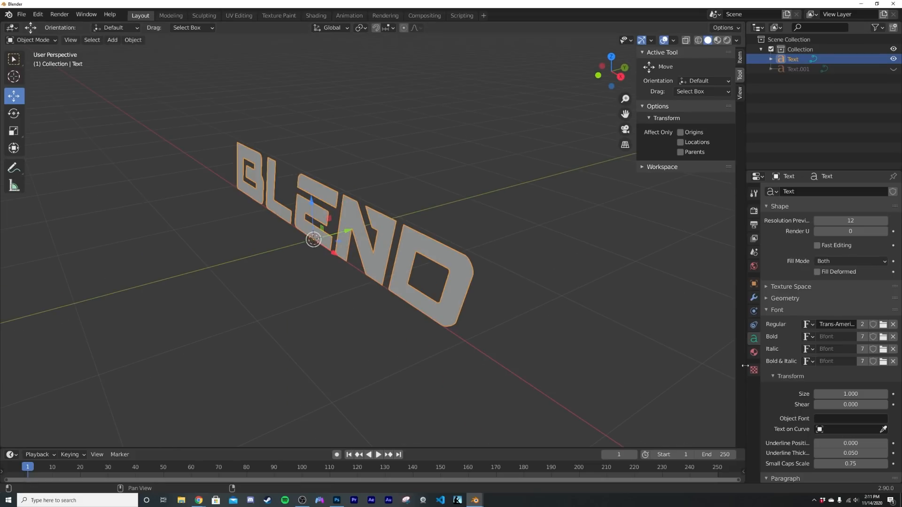
left_click(794, 299)
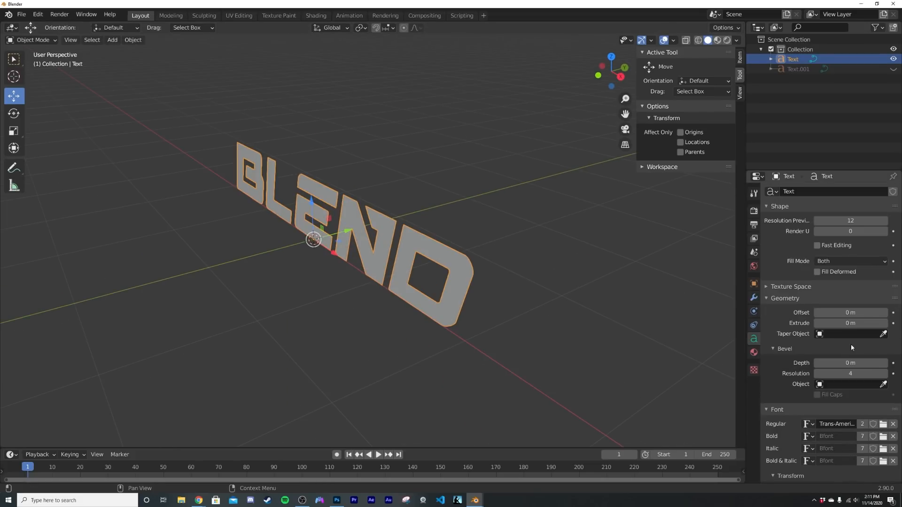
mouse_move(850, 324)
left_mouse_down()
mouse_move(868, 323)
mouse_move(860, 323)
left_mouse_up()
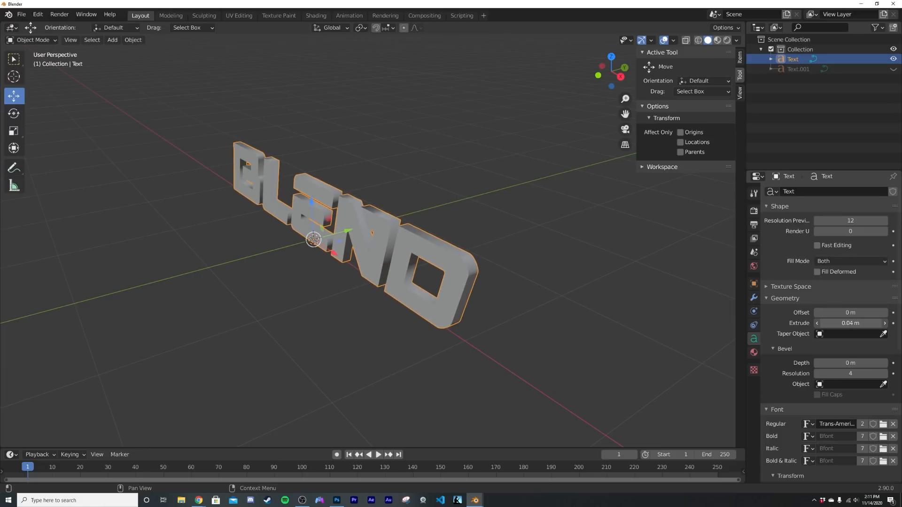
middle_click_drag(618, 249, 388, 266)
scroll(419, 266, "up", 5)
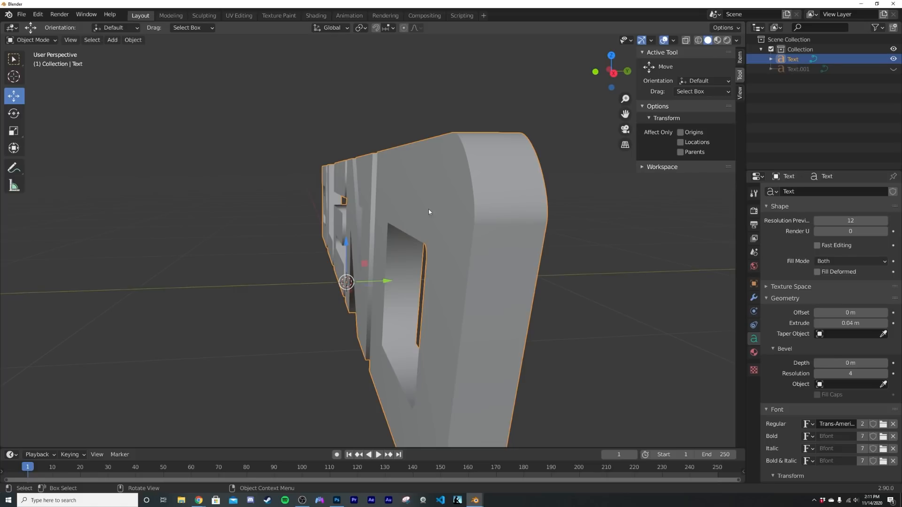
middle_click_drag(429, 211, 440, 229)
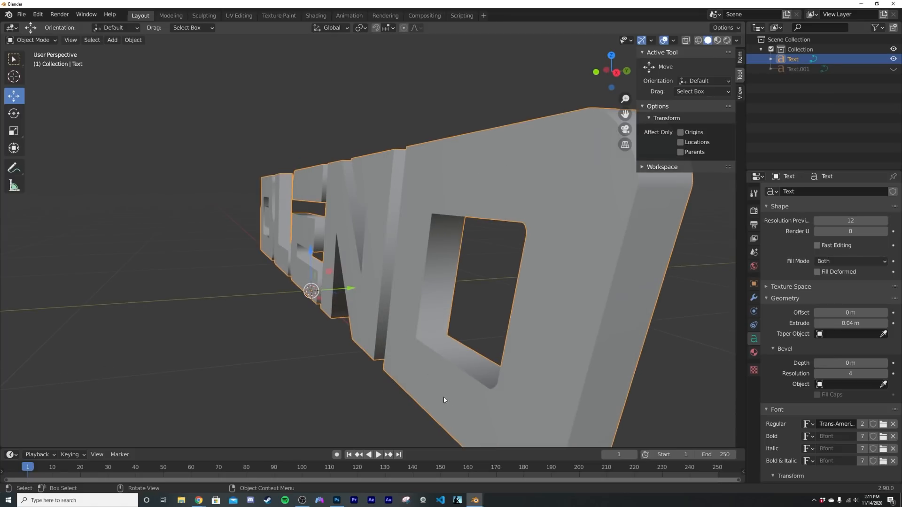
Try the Front fill mode on the extruded text and inspect its open side.
left_click(837, 260)
left_click(835, 294)
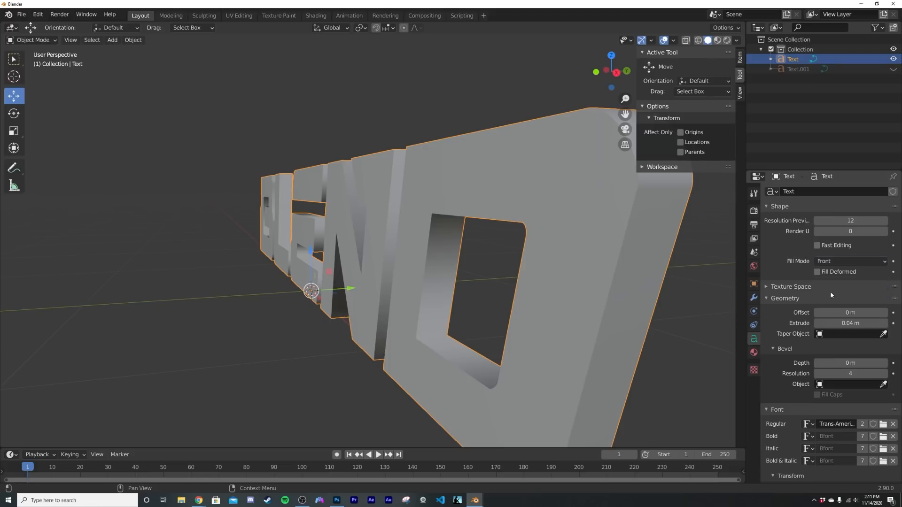
middle_click_drag(339, 219, 456, 221, "shift")
Set the extruded text's fill mode to Back so its front face is open.
left_click(841, 261)
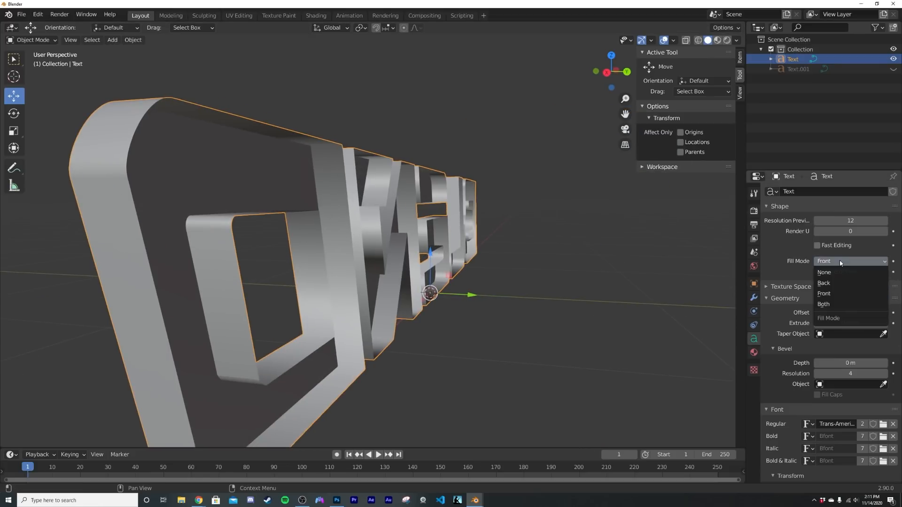
left_click(840, 286)
middle_click_drag(439, 162, 734, 334)
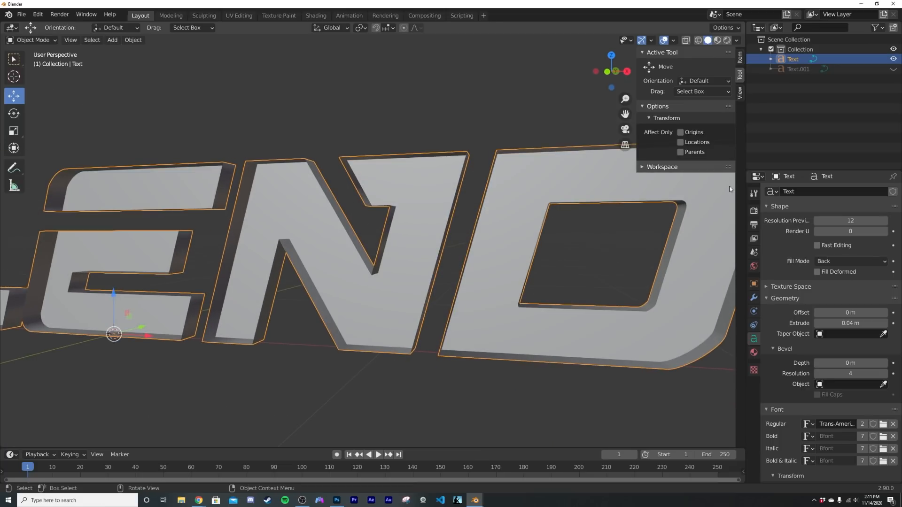
Unhide the duplicate text and move it about 0.1 m along negative Y, in front of the extruded letters.
left_click(894, 70)
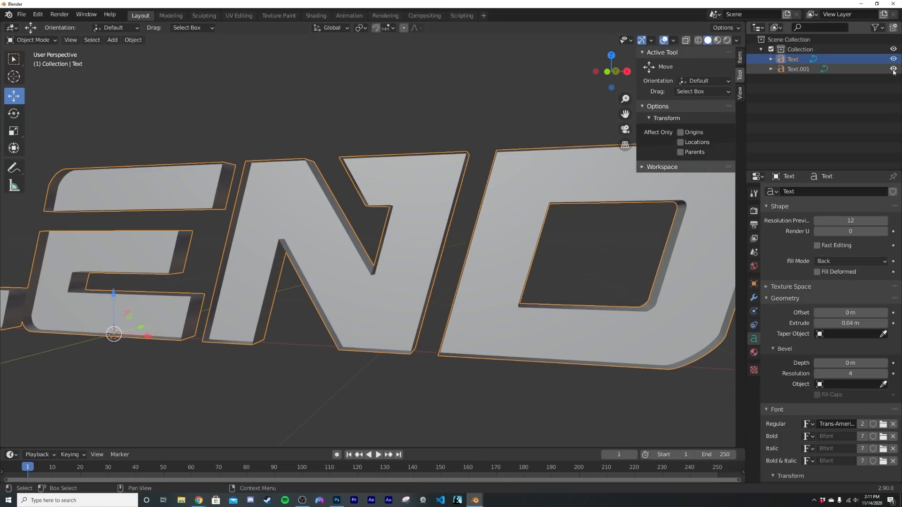
left_click(792, 70)
middle_click_drag(517, 214, 399, 253)
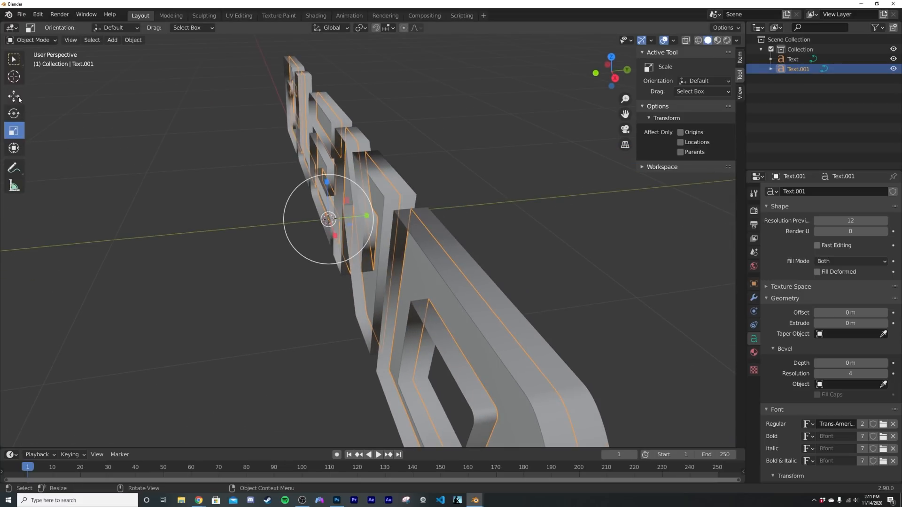
left_click_drag(373, 219, 348, 245)
middle_click_drag(349, 244, 426, 233)
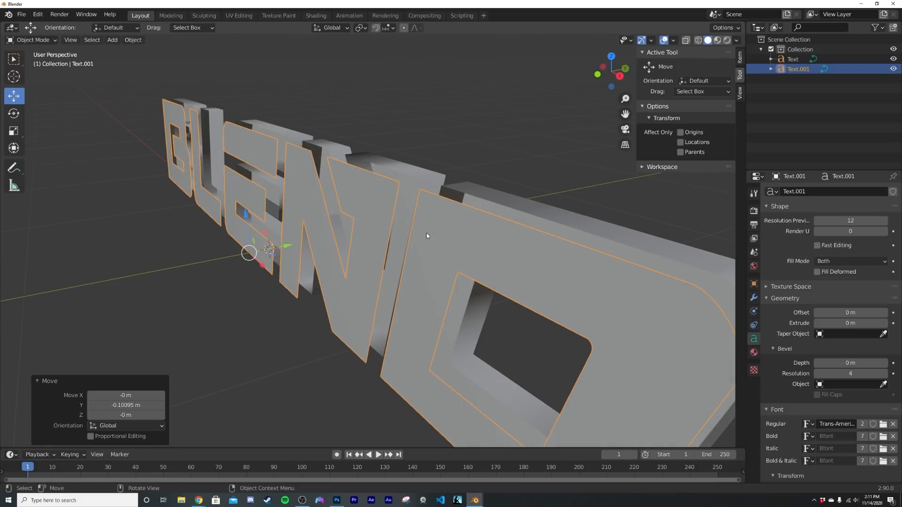
Turn the duplicate text into outline tubing with fill mode None and a bevel depth of 0.007 m.
left_click(826, 261)
left_click(829, 272)
middle_click_drag(347, 203, 361, 189)
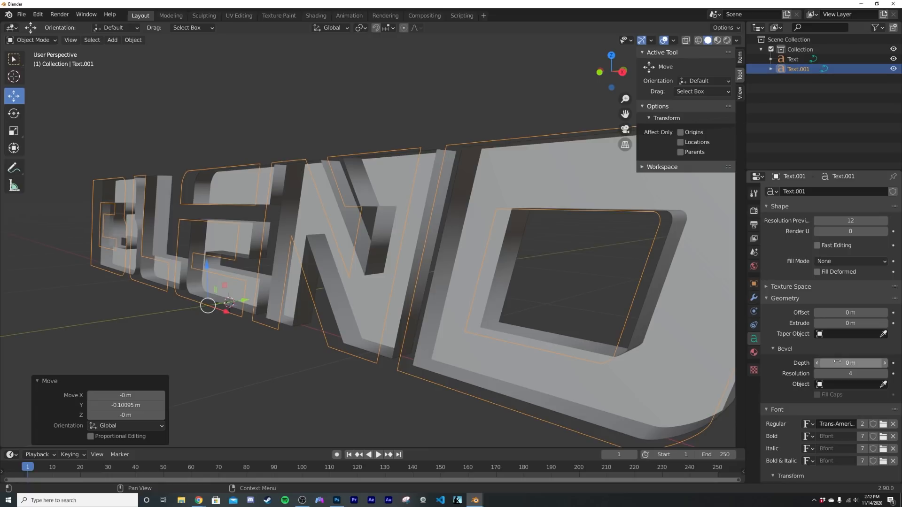
mouse_move(850, 362)
left_mouse_down()
mouse_move(883, 362)
mouse_move(849, 363)
left_mouse_up()
middle_click_drag(489, 301, 430, 318)
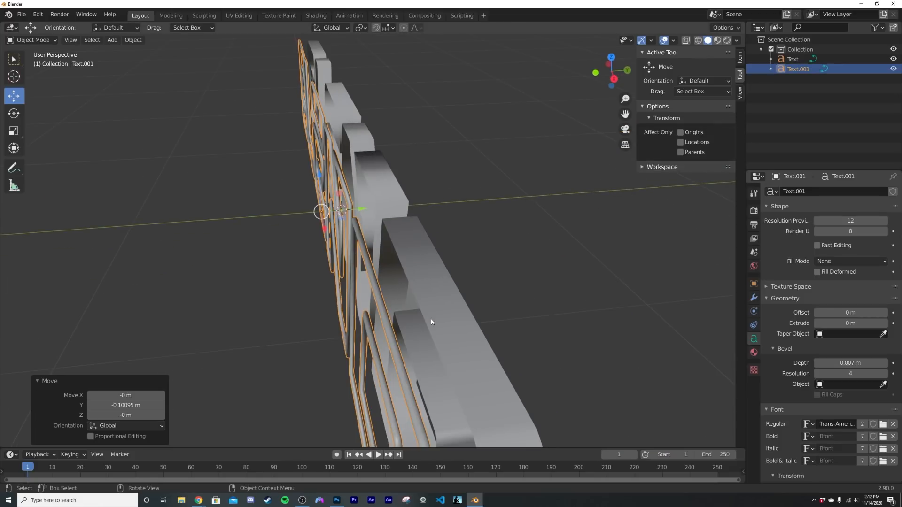
Move the tube outline back about 0.057 m along Y to the front rim of the extruded letters.
left_click_drag(365, 211, 377, 211)
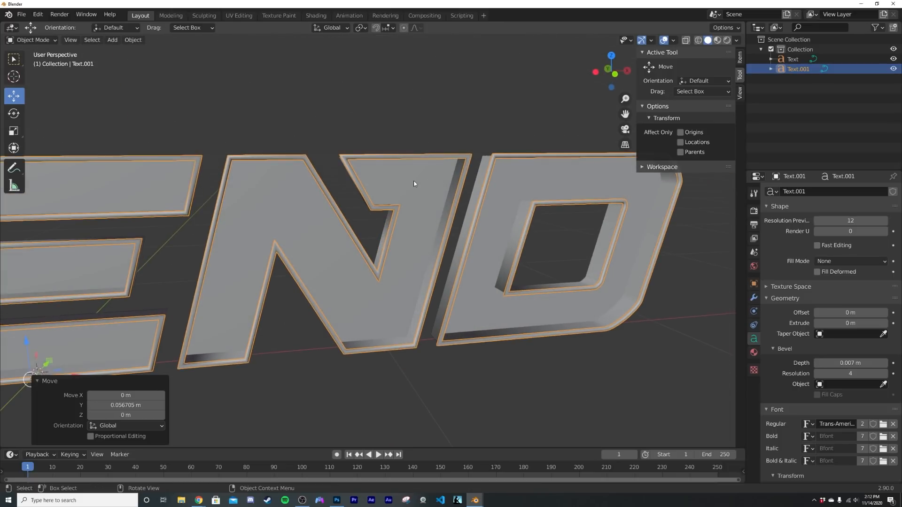
middle_click_drag(413, 183, 330, 189)
Give the extruded letters a small bevel with a depth of about 0.004 m.
left_click(303, 214)
middle_click_drag(294, 219, 388, 214)
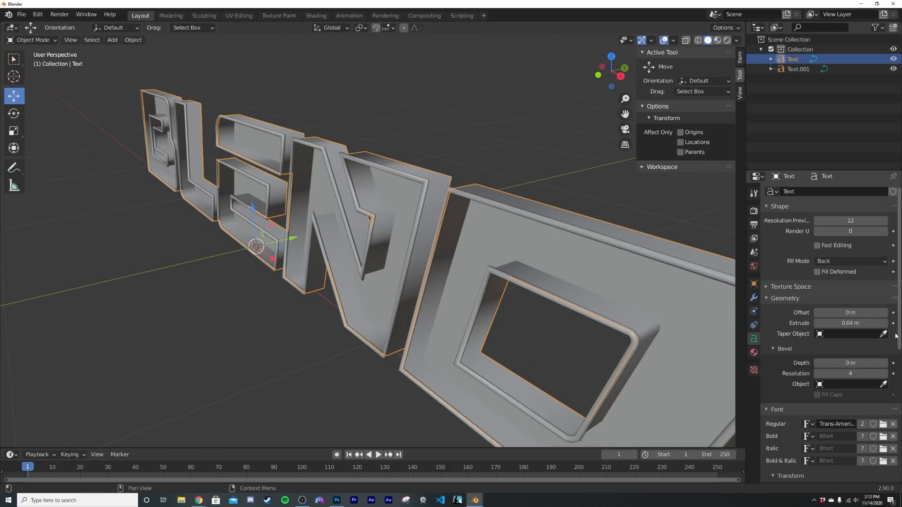
left_click_drag(850, 363, 874, 363)
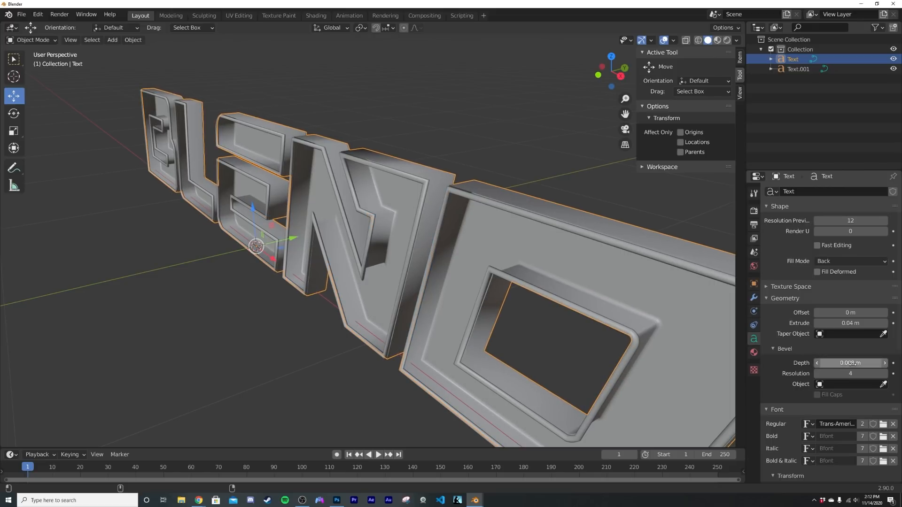
middle_click_drag(516, 304, 445, 284)
Move the tube outline slightly along Y, to about -0.041 m, so it sits on the letters' beveled front rim.
left_click(360, 214)
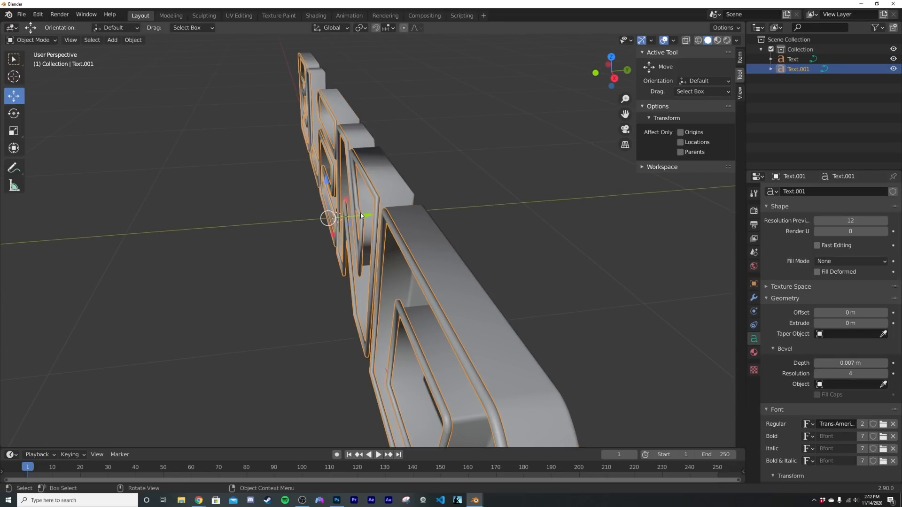
left_click_drag(363, 213, 366, 213)
left_click(536, 136)
middle_click_drag(536, 137, 441, 204)
scroll(441, 204, "down", 1)
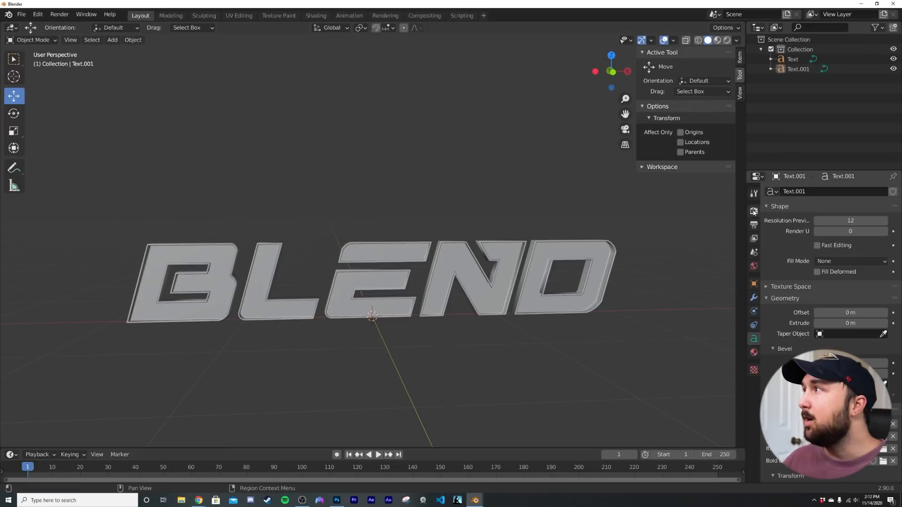
Use Eevee as the render engine with Ambient Occlusion, Bloom, Screen Space Reflections and Motion Blur enabled.
left_click(753, 211)
scroll(762, 239, "up", 3)
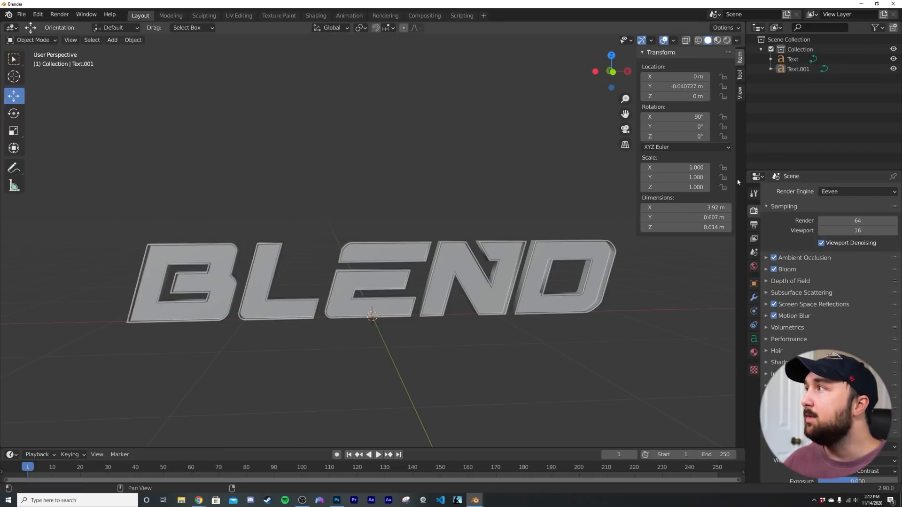
left_click(855, 192)
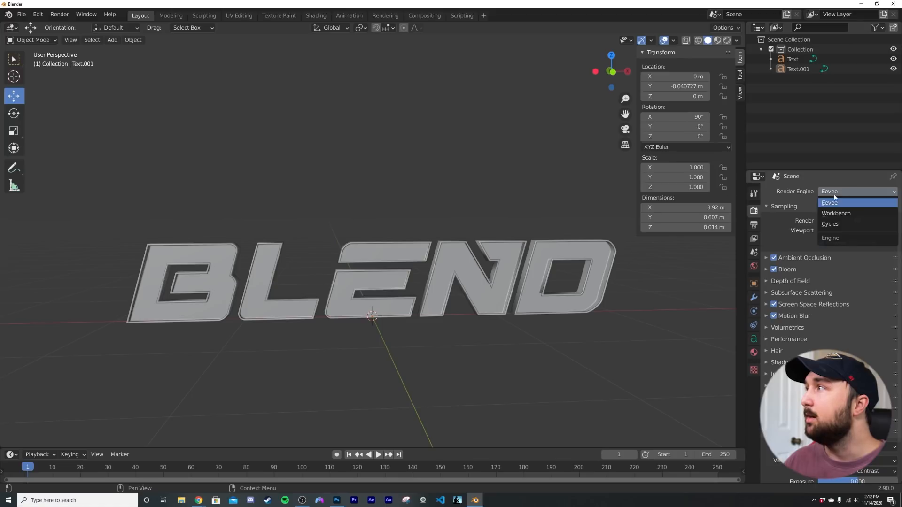
left_click(836, 203)
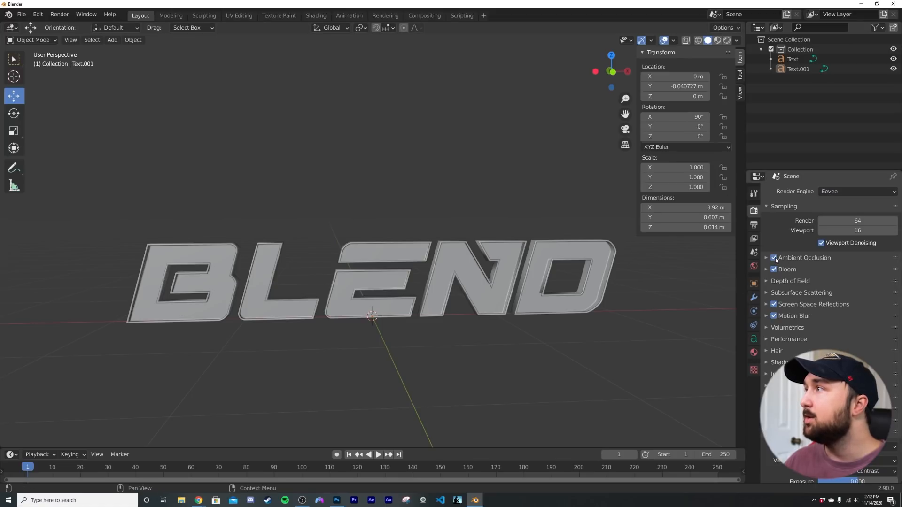
left_click(773, 316)
Switch the viewport to Material Preview shading and view the letters from behind.
middle_click_drag(244, 263, 363, 288)
key("z")
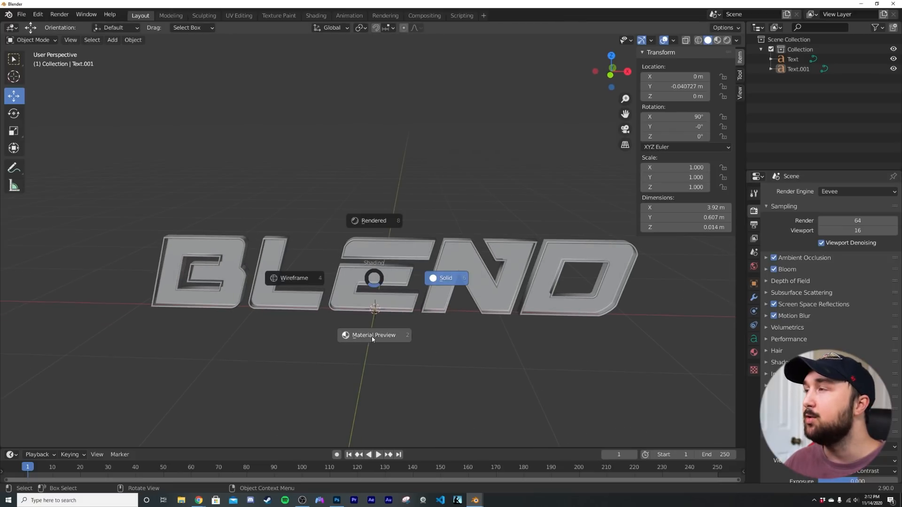
left_click(361, 336)
mouse_move(499, 322)
middle_mouse_down()
mouse_move(465, 297)
mouse_move(429, 346)
mouse_move(404, 302)
middle_mouse_up()
scroll(465, 297, "up", 4)
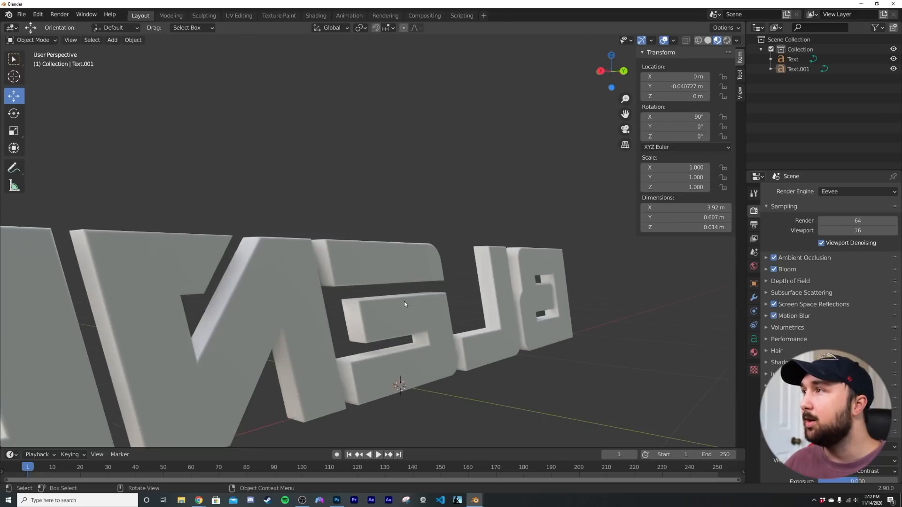
Give the extruded letters a new material with Metallic 1.0 and a dark grey base color.
left_click(371, 267)
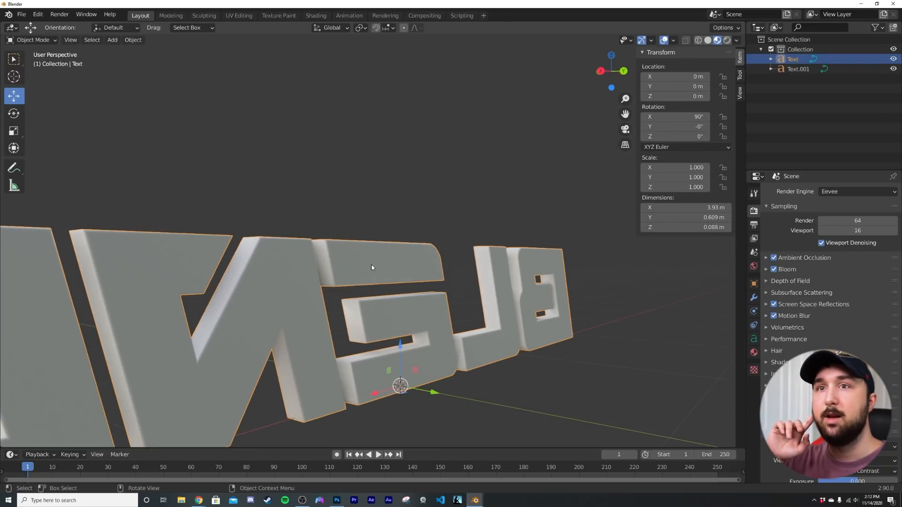
middle_click_drag(298, 195, 348, 245)
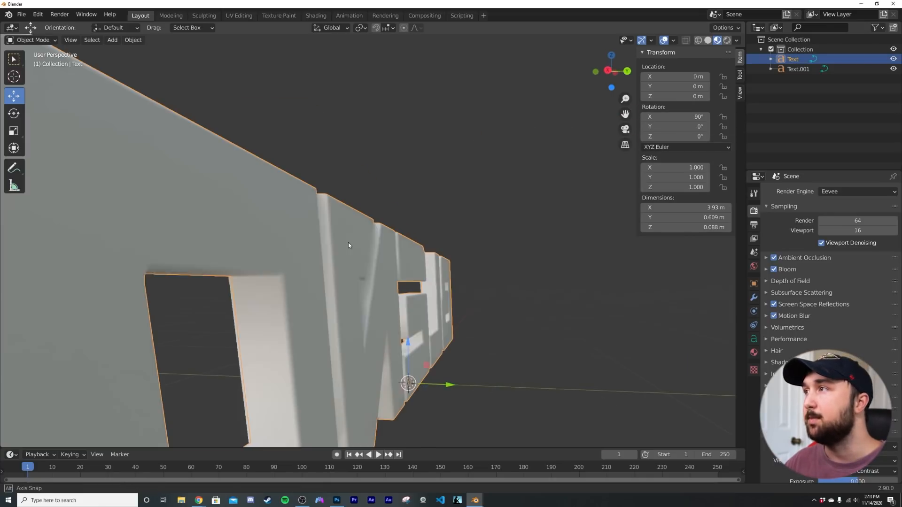
left_click(752, 352)
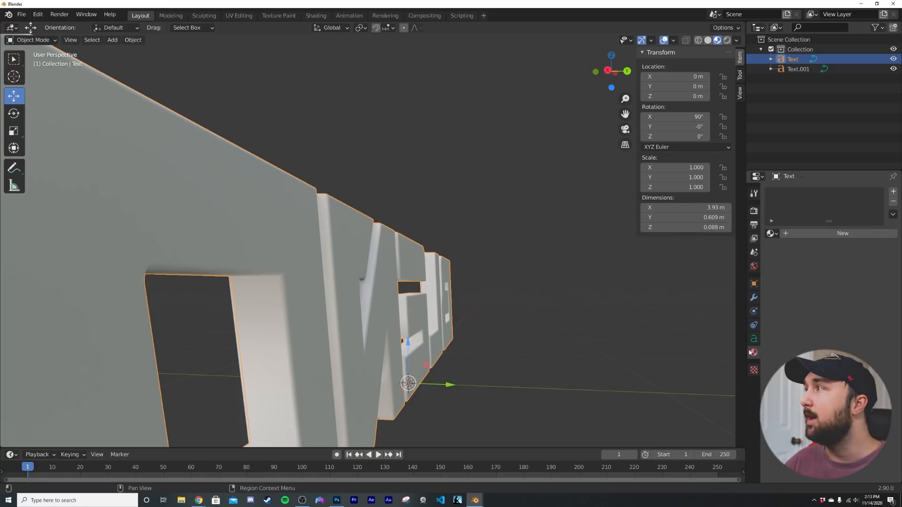
left_click(846, 236)
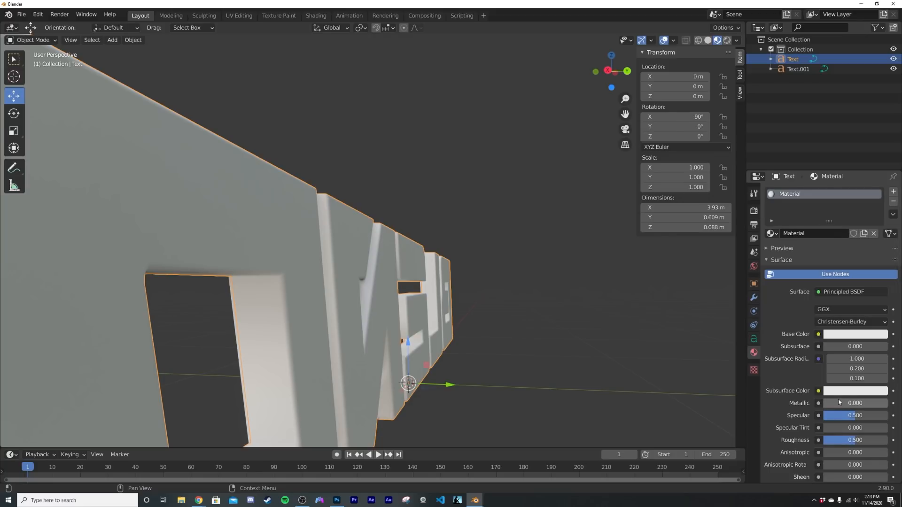
left_click_drag(837, 399, 887, 403)
left_click(855, 334)
left_click_drag(881, 224, 881, 265)
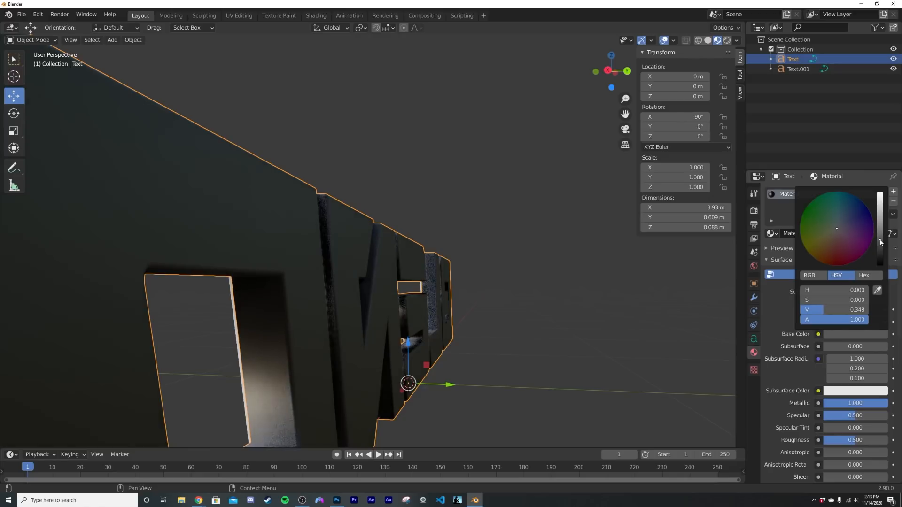
Switch to the Shading workspace and enlarge the node editor so the Principled BSDF node is fully in view.
left_click(316, 15)
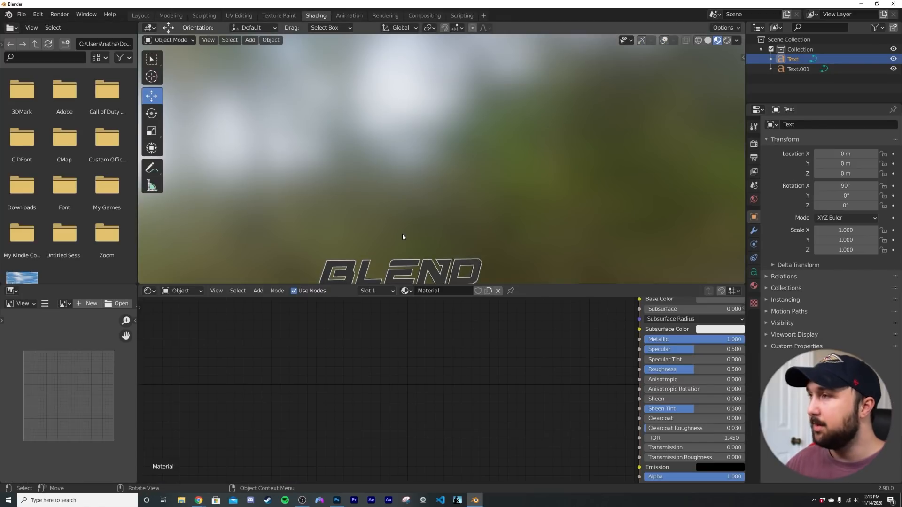
scroll(403, 236, "up", 6)
middle_click_drag(404, 237, 484, 213)
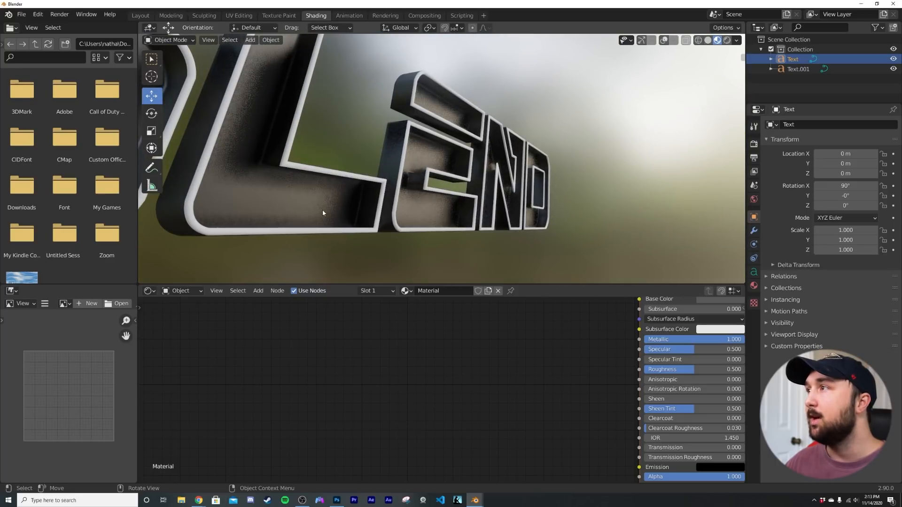
middle_click_drag(537, 339, 348, 362)
left_click_drag(233, 284, 235, 173)
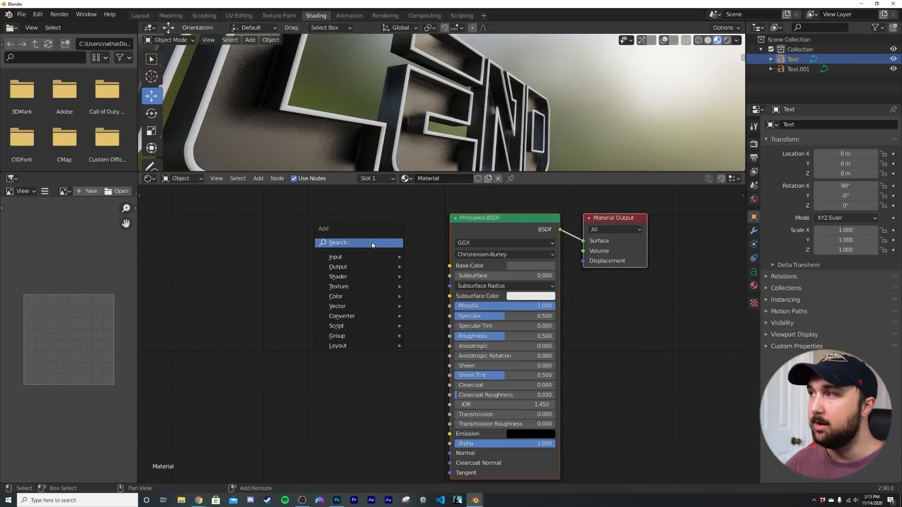
key("shift+a")
left_click(372, 243)
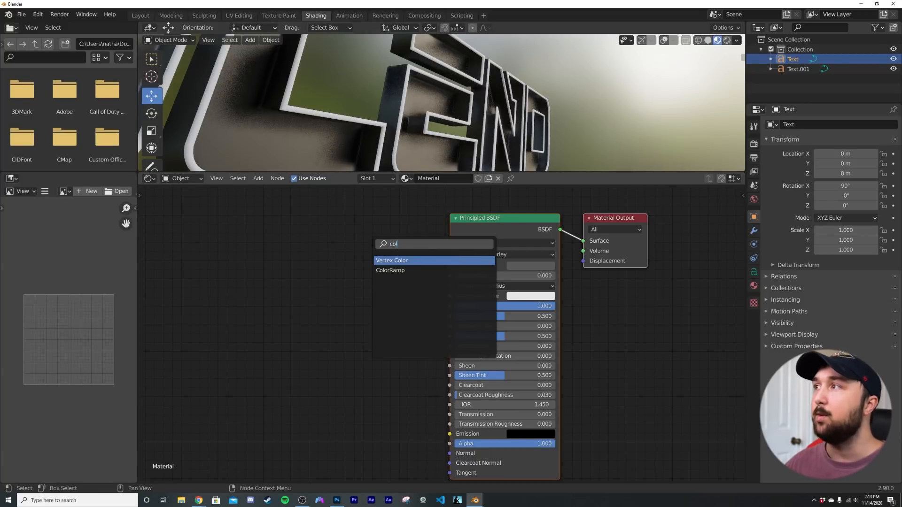
left_click(409, 260)
key("Escape")
Add a ColorRamp node and connect its Color output to the Principled BSDF's Roughness.
key("shift+a")
left_click(341, 310)
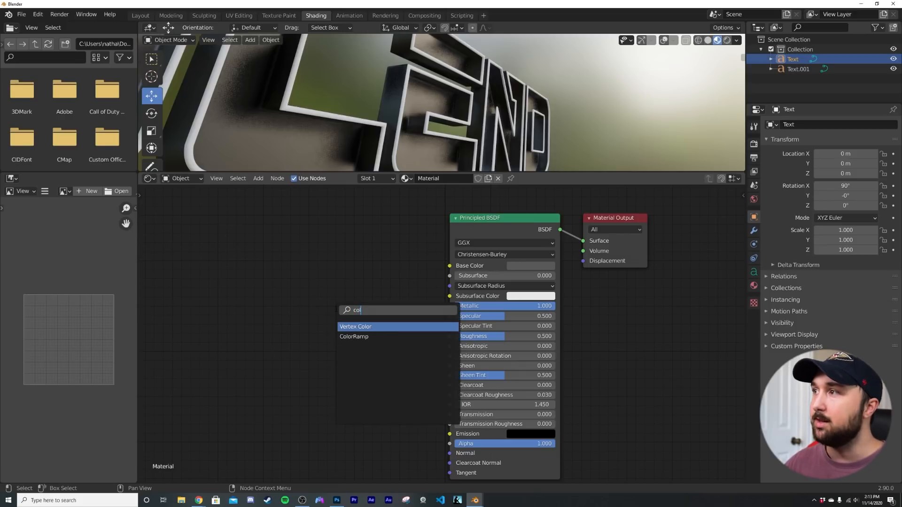
left_click(415, 337)
left_click(416, 330)
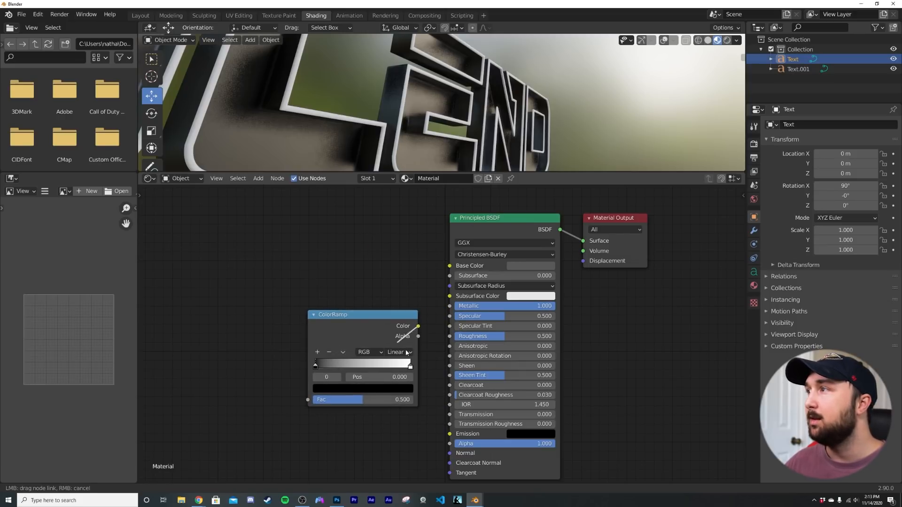
left_click_drag(448, 341, 449, 336)
Add a Noise Texture node ahead of the ColorRamp.
middle_click_drag(375, 329, 452, 324)
key("shift+a")
left_click(340, 309)
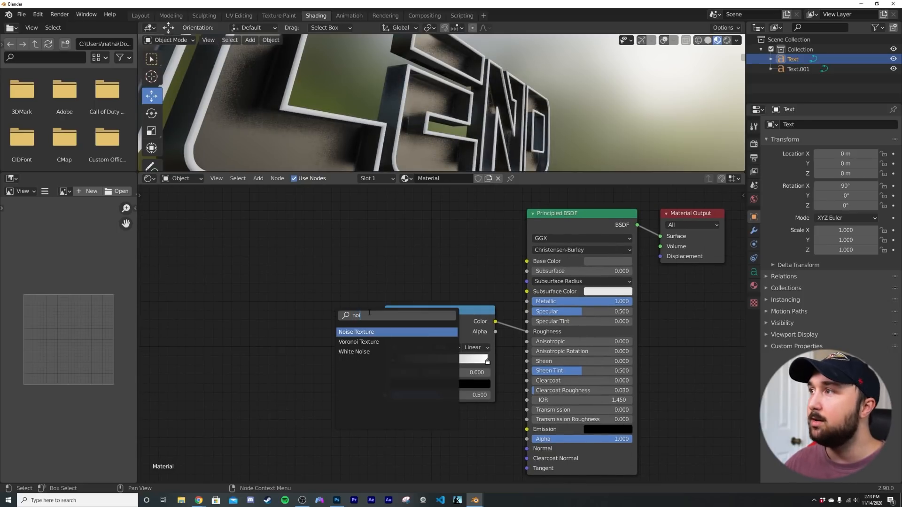
left_click(367, 332)
left_click(288, 324)
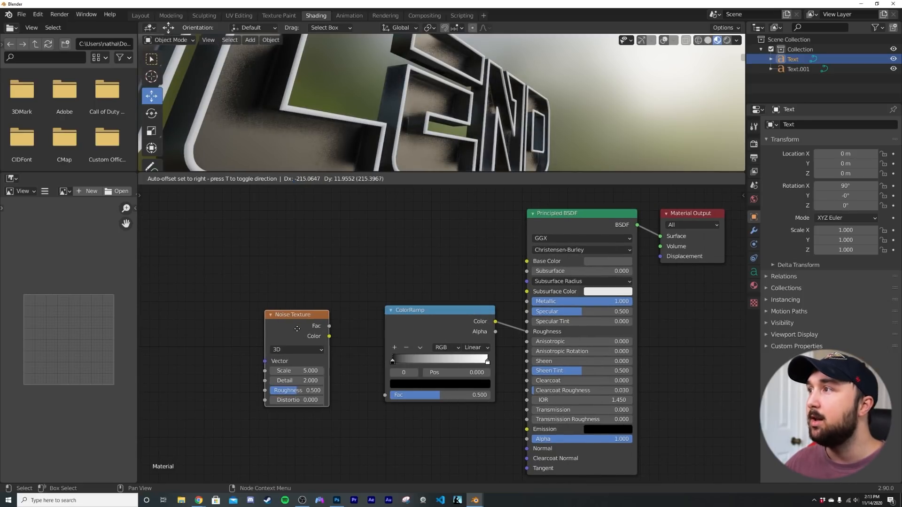
Search the add-ons in the preferences for "node" and check whether Node Wrangler is enabled.
left_click(45, 16)
left_click(68, 155)
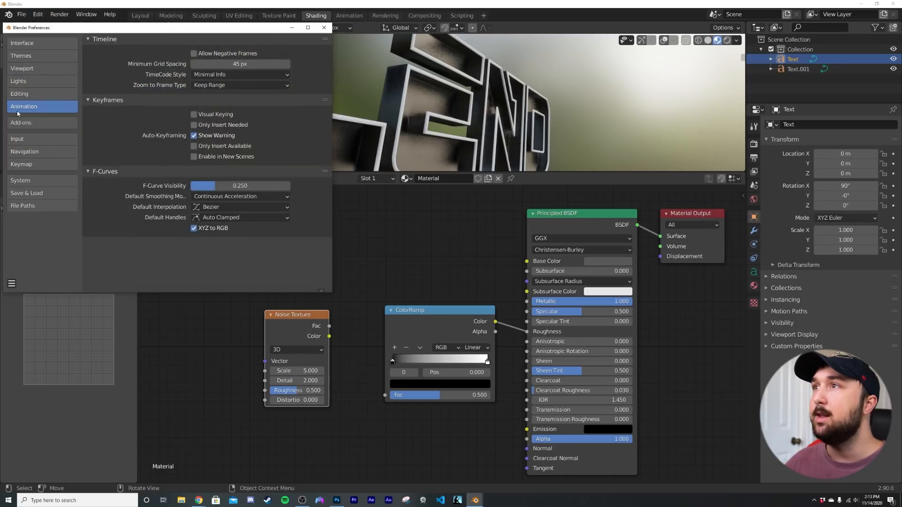
left_click(20, 123)
left_click(287, 57)
type("n")
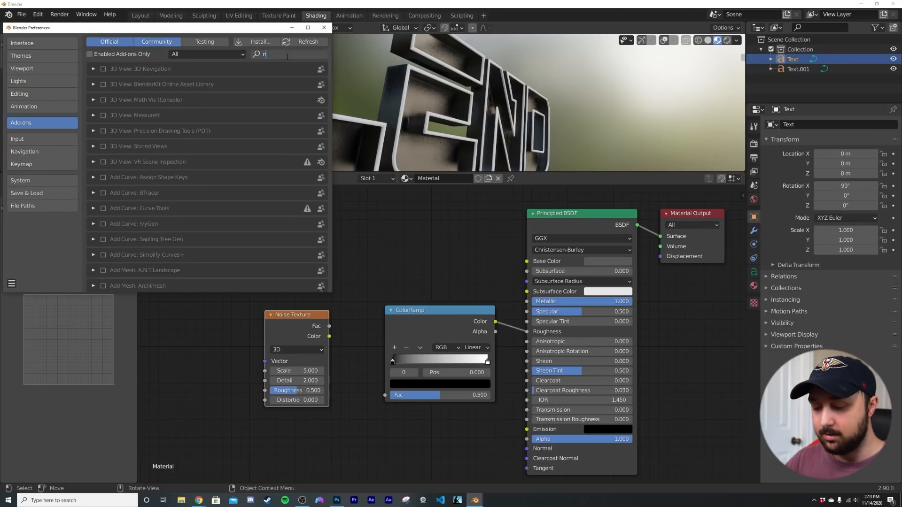
type("ode")
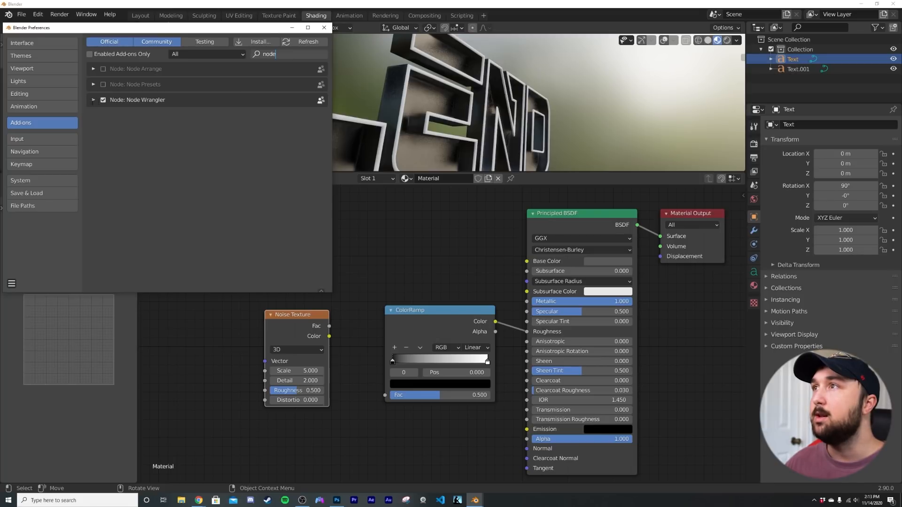
left_click(323, 28)
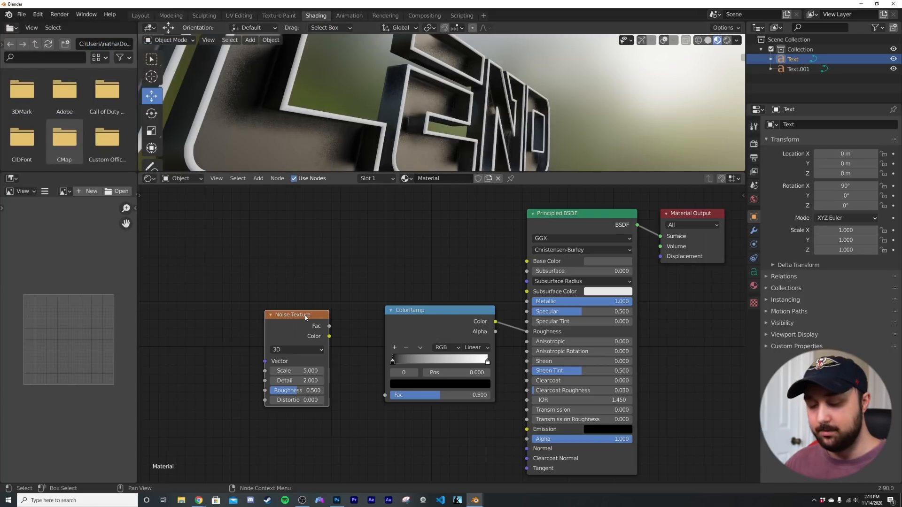
Feed Object texture coordinates through a Mapping node into the Noise Texture, and link its Fac output to the ColorRamp's Fac.
key("ctrl+t")
middle_click_drag(110, 390, 308, 353)
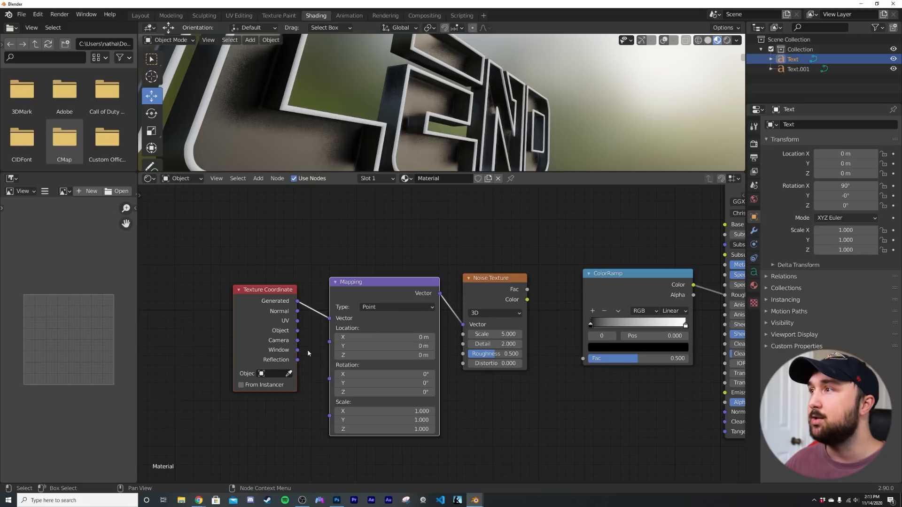
left_click_drag(324, 323, 328, 319)
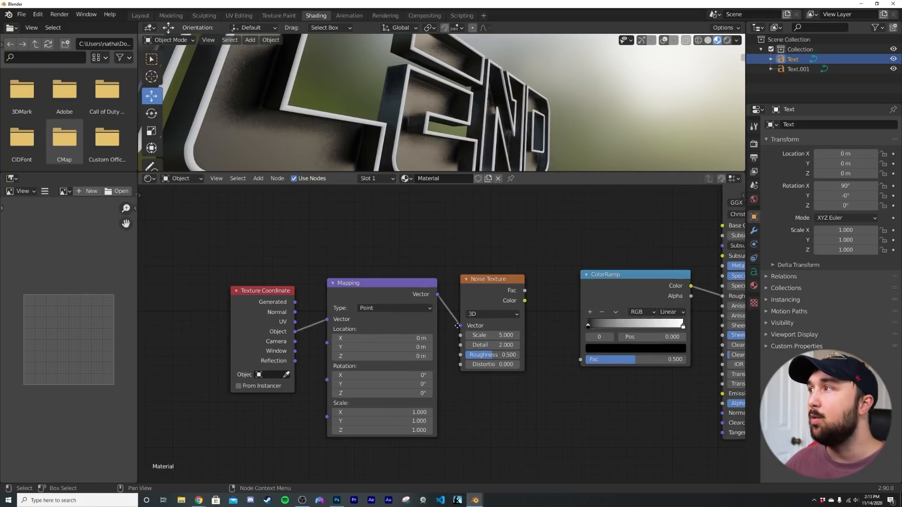
middle_click_drag(509, 299, 384, 306)
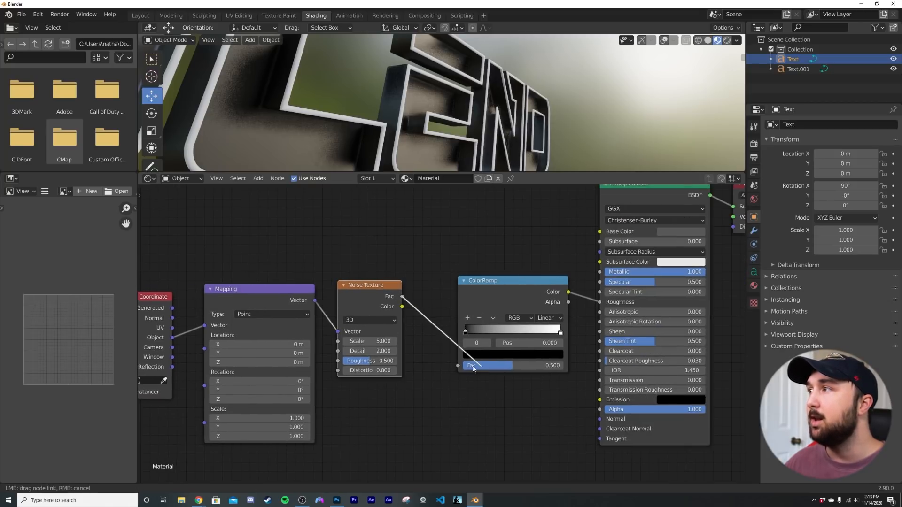
left_click_drag(461, 368, 460, 369)
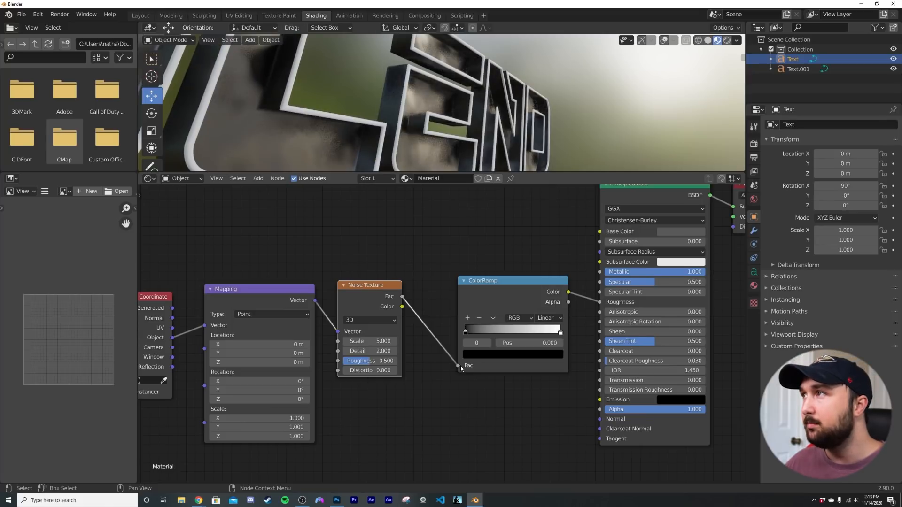
Set the Noise Texture's Detail to 16 and its Roughness to about 0.747.
middle_click_drag(555, 150, 493, 132)
scroll(376, 99, "up", 5)
middle_click_drag(377, 100, 367, 84)
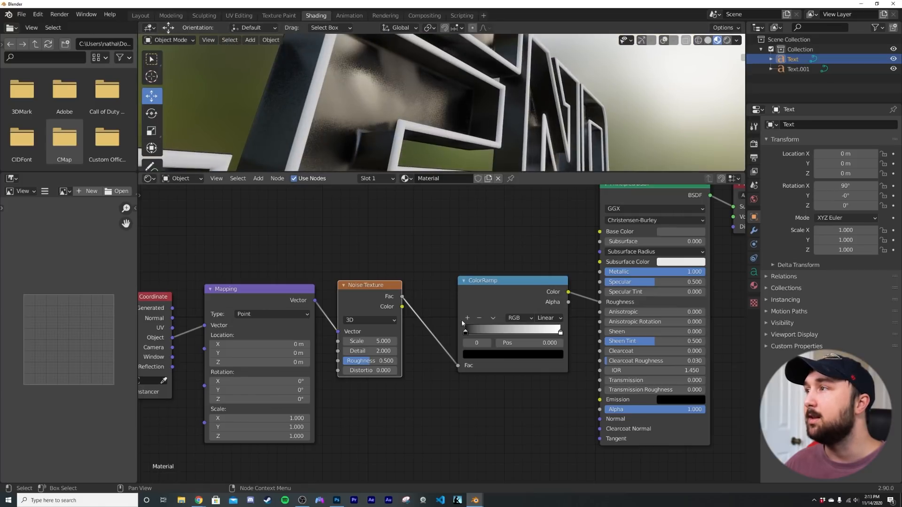
scroll(368, 362, "up", 5)
left_click_drag(357, 359, 399, 375)
Tighten the ColorRamp by moving the black stop to about 0.417 and the white stop to about 0.622.
left_click_drag(485, 335, 535, 332)
middle_click_drag(461, 88, 360, 85)
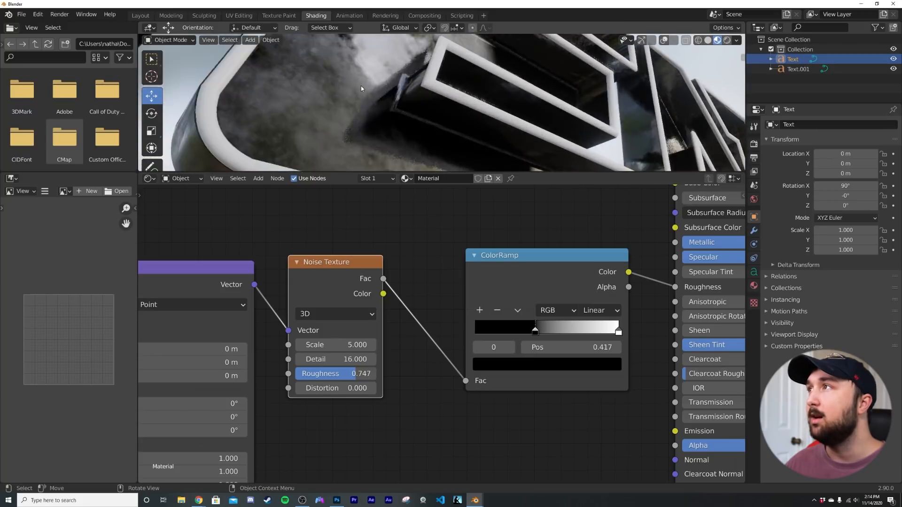
left_click_drag(622, 333, 562, 334)
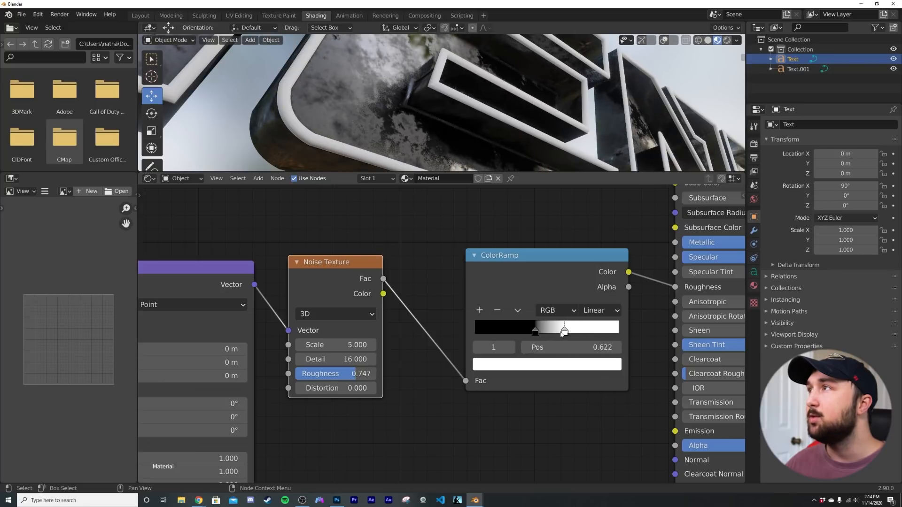
middle_click_drag(334, 90, 326, 106)
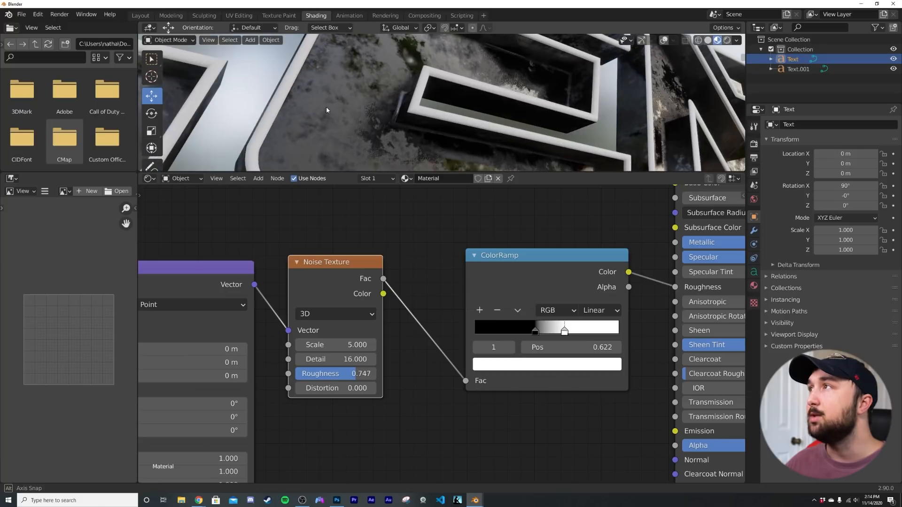
left_click(534, 331)
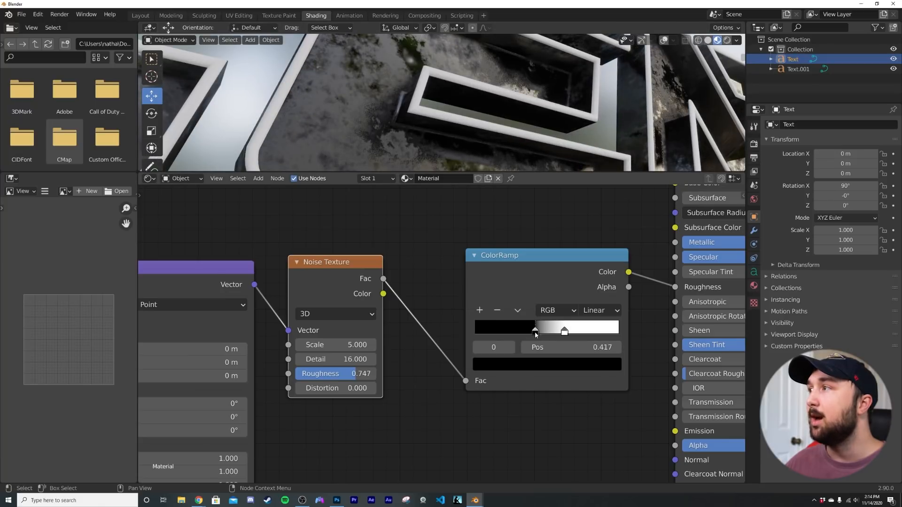
Lighten the ColorRamp's black stop to a mid grey so the letters' roughness has a higher minimum.
middle_click_drag(422, 75, 451, 85)
left_click(549, 367)
left_click_drag(589, 269, 592, 230)
middle_click_drag(500, 101, 489, 122)
scroll(562, 118, "up", 3)
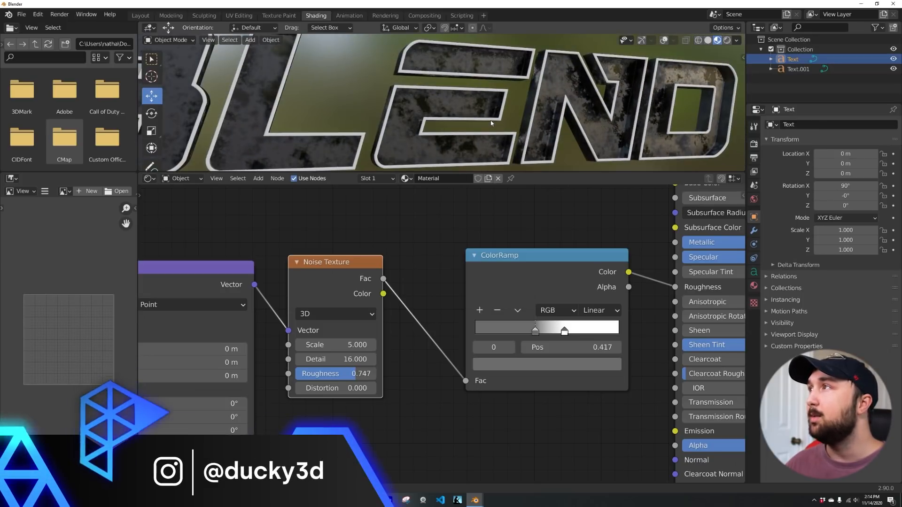
Create a new material for the tube outline text and hide the viewport's gizmos and overlays.
left_click(492, 120)
left_click(661, 40)
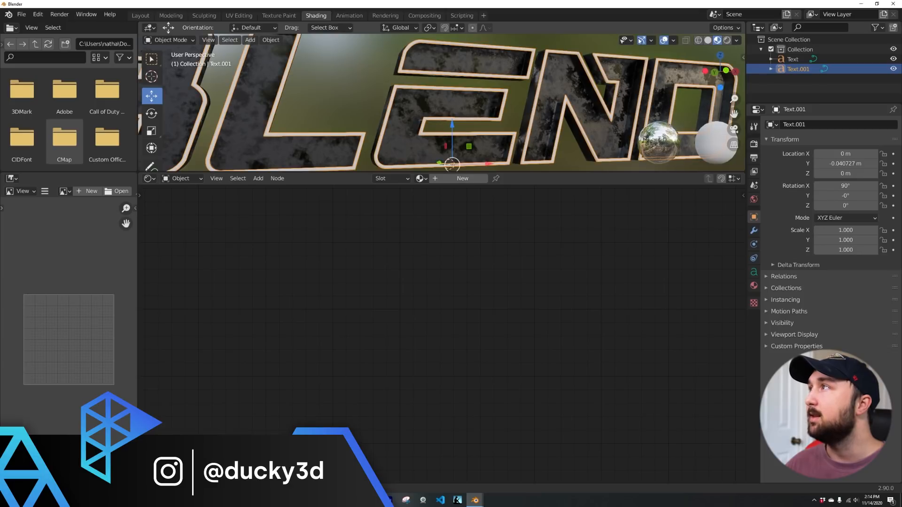
left_click(641, 40)
left_click(663, 40)
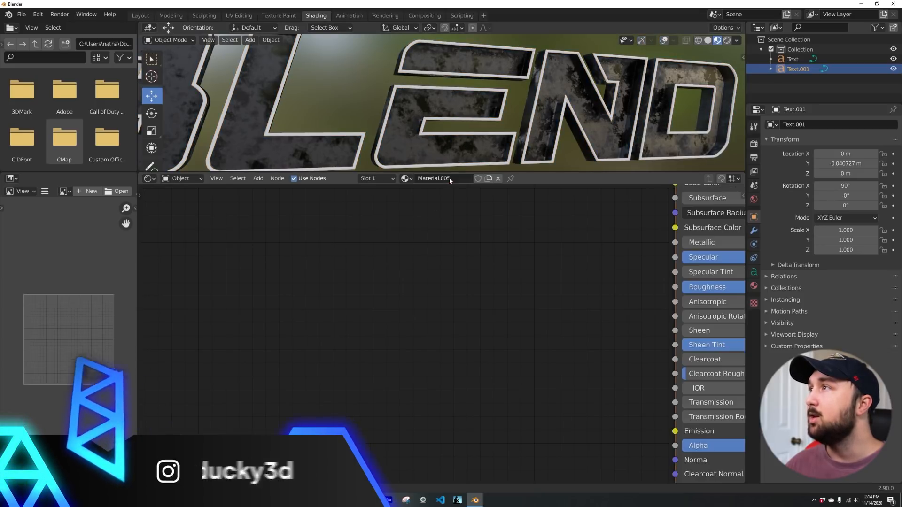
left_click(449, 179)
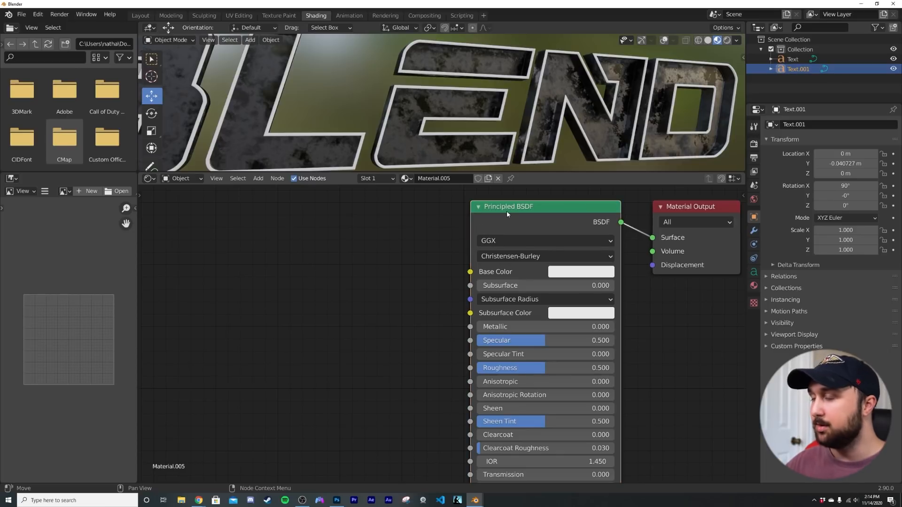
Replace the outline material's Principled BSDF with an Emission node linked to the Material Output's Surface.
key("x")
key("shift+a")
left_click(507, 216)
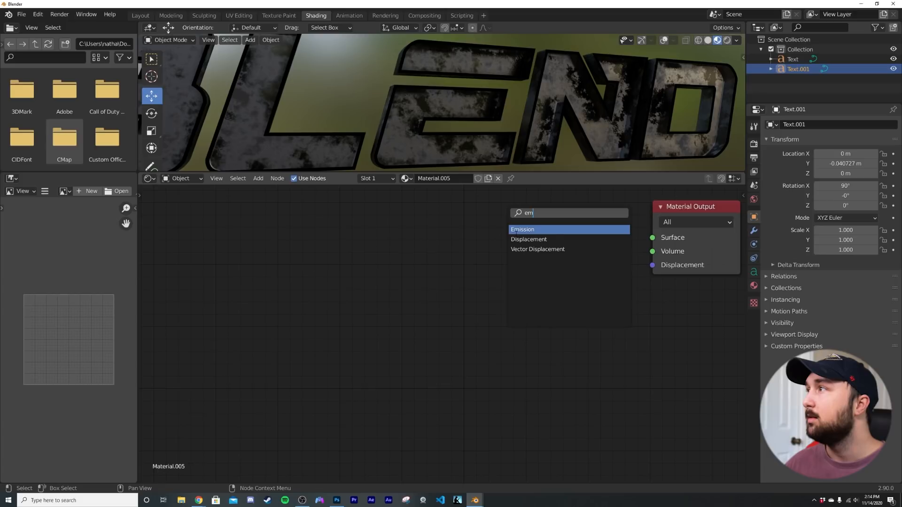
left_click(517, 230)
left_click(550, 256)
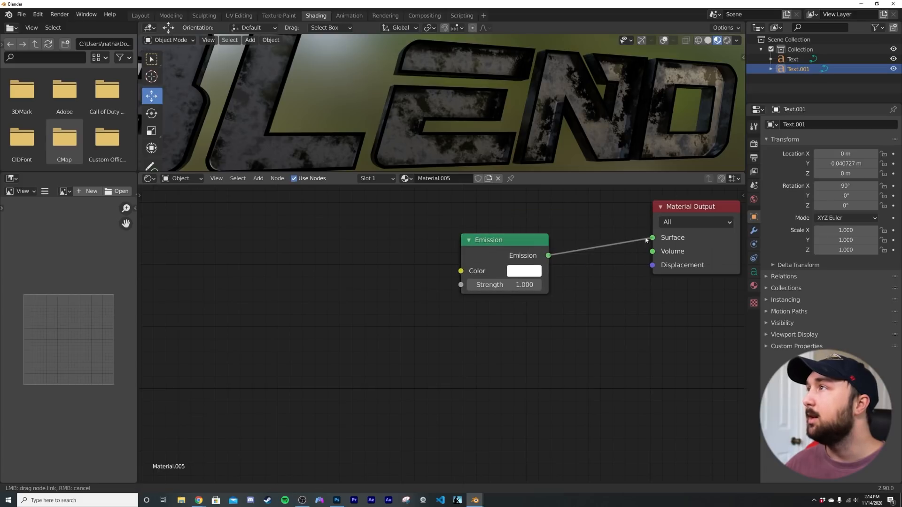
left_click_drag(680, 240, 679, 238)
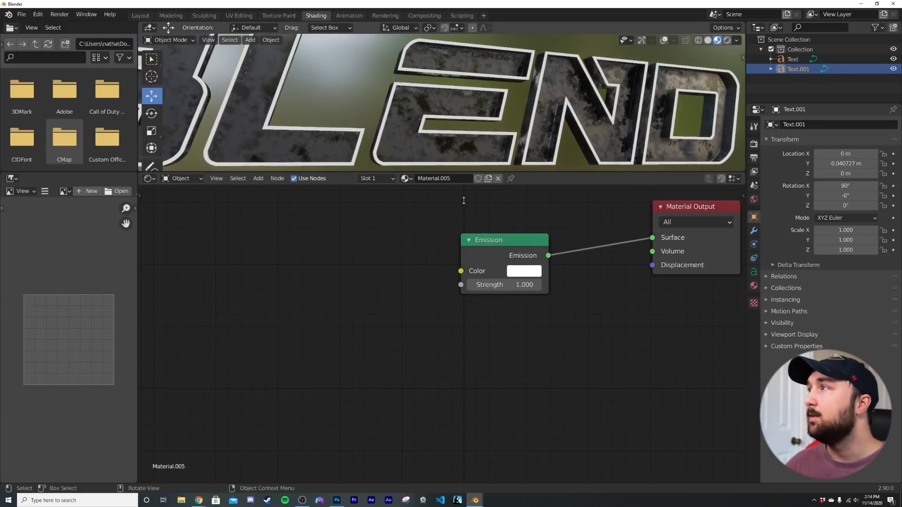
Set the Emission node's Strength to 11.3 and its Color to a saturated orange.
left_click_drag(499, 286, 526, 286)
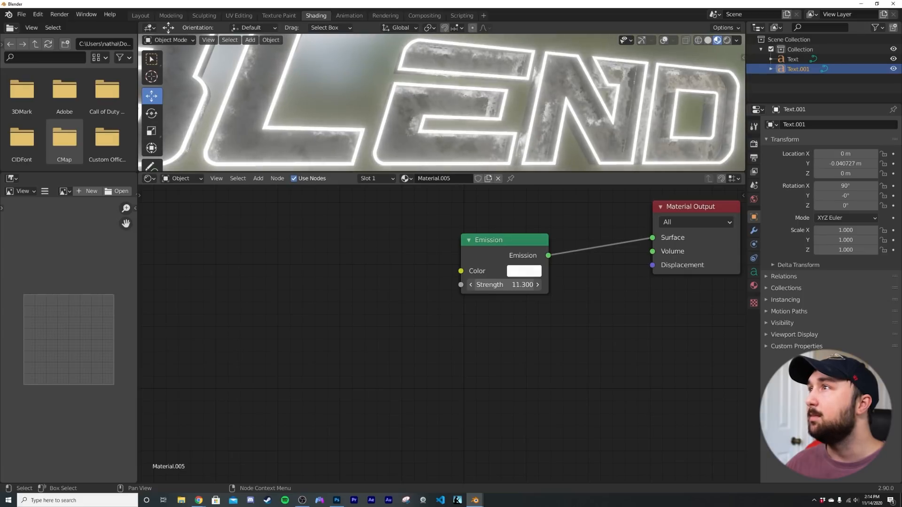
left_click(526, 273)
left_click(546, 177)
middle_click_drag(451, 94, 376, 141)
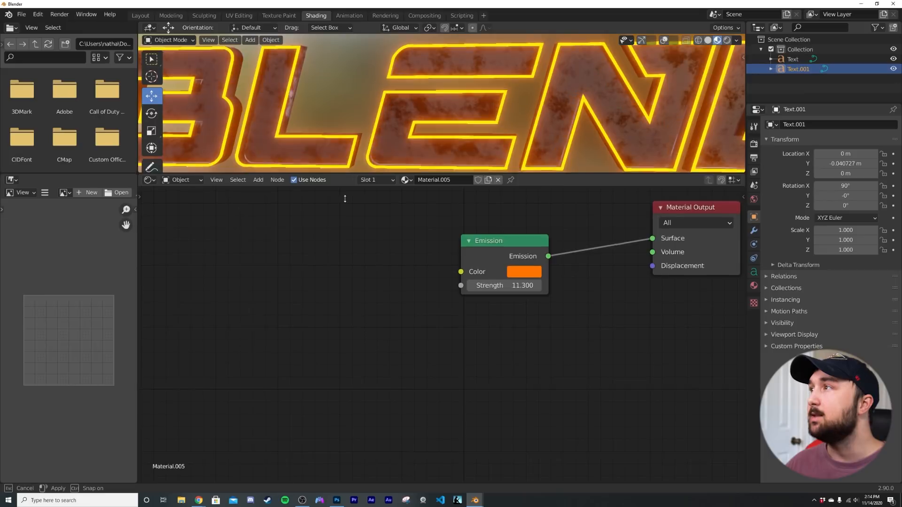
Enlarge the 3D viewport and widen both it and the shader editor over the file browser and image editor areas.
left_click_drag(345, 187, 344, 244)
middle_click_drag(422, 141, 81, 227)
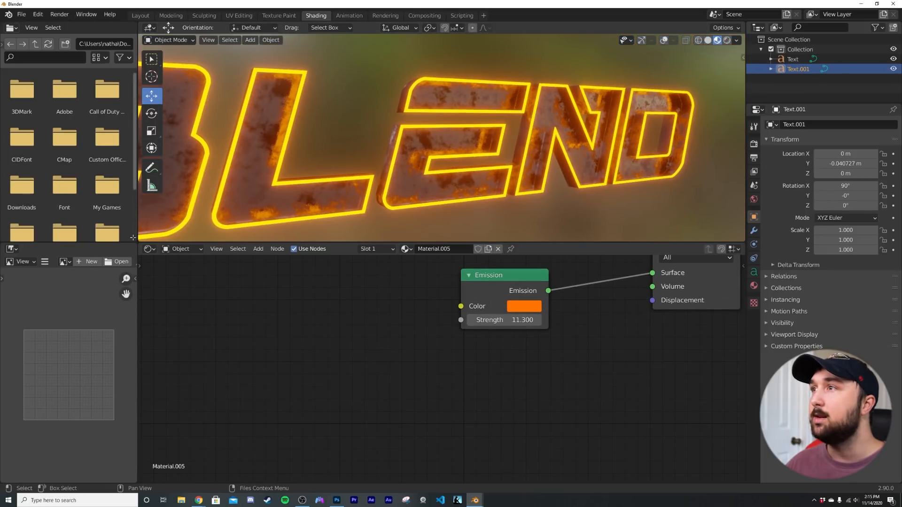
left_click_drag(134, 241, 70, 201)
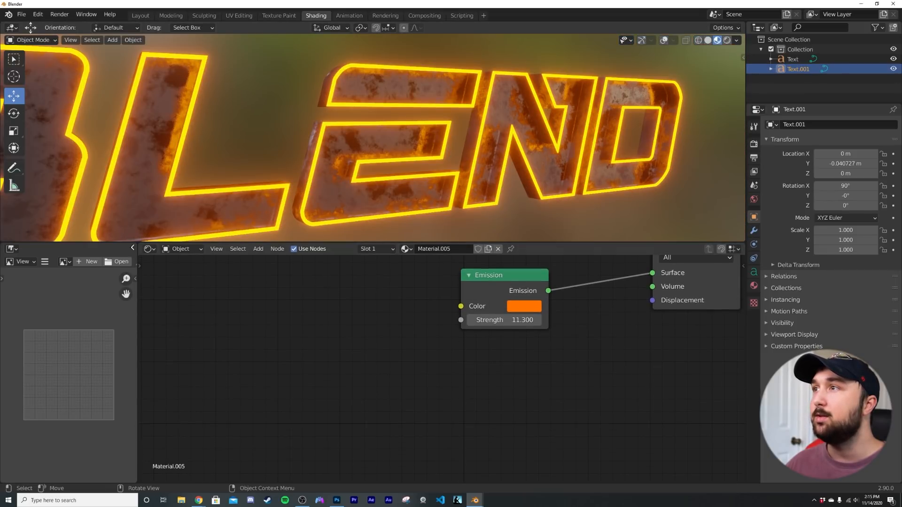
left_click_drag(138, 244, 70, 329)
middle_click_drag(375, 165, 329, 162)
scroll(339, 322, "up", 1)
Add a ColorRamp node and link its Color output to the Emission node's Color.
key("shift+a")
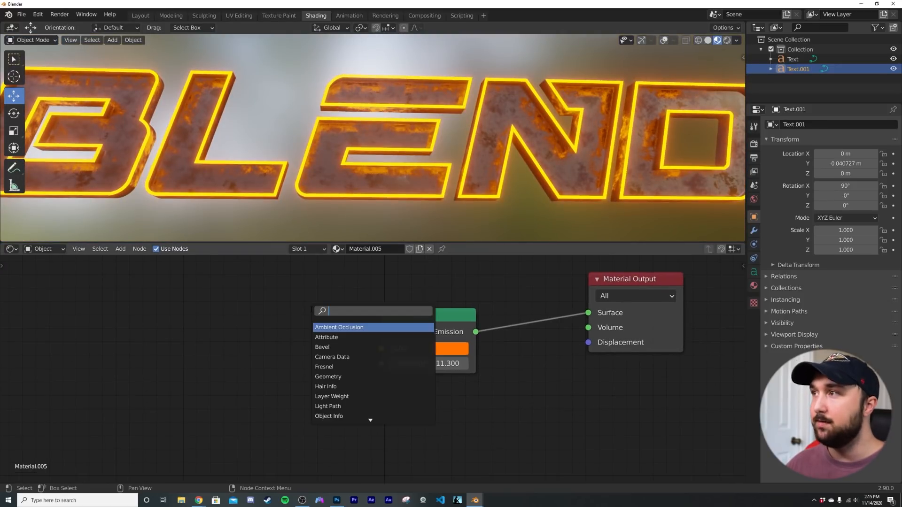
type("col")
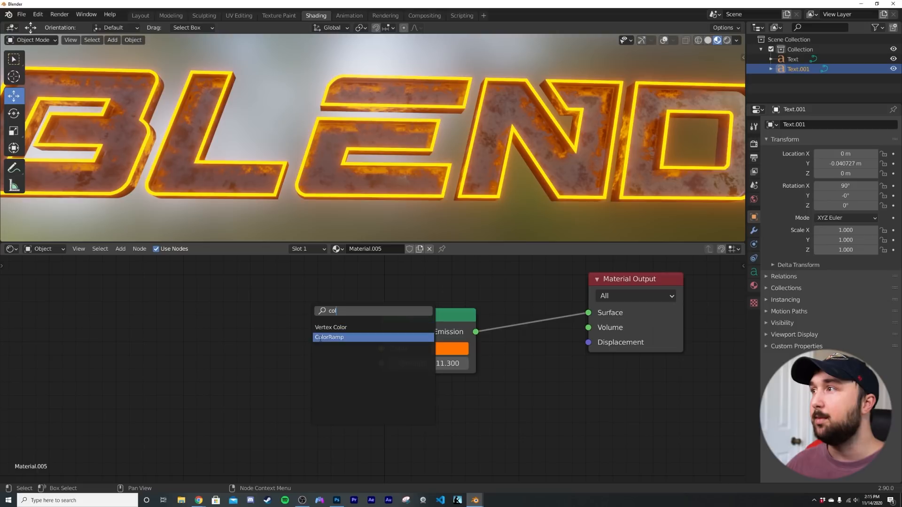
left_click(328, 336)
left_click(285, 357)
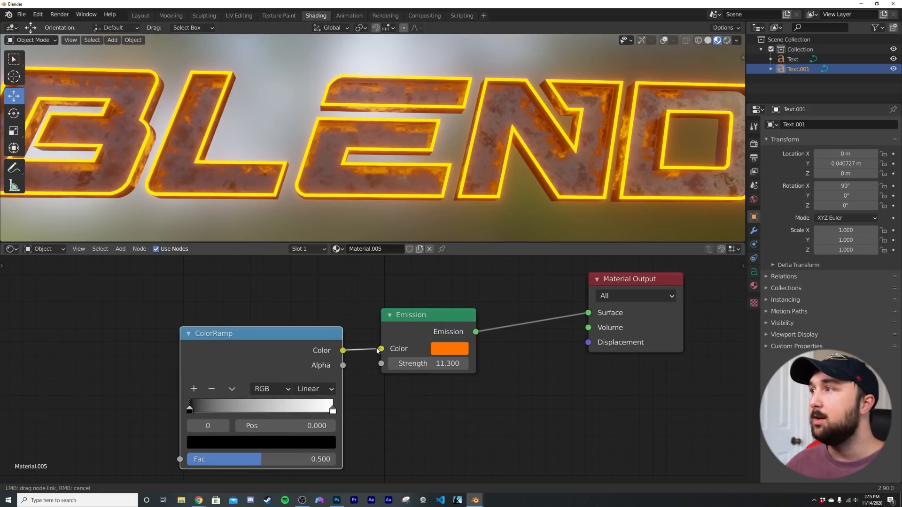
left_click_drag(377, 350, 381, 349)
Change the ColorRamp's white stop to a saturated red-orange, keeping the other stop black.
left_click(333, 410)
left_click(322, 443)
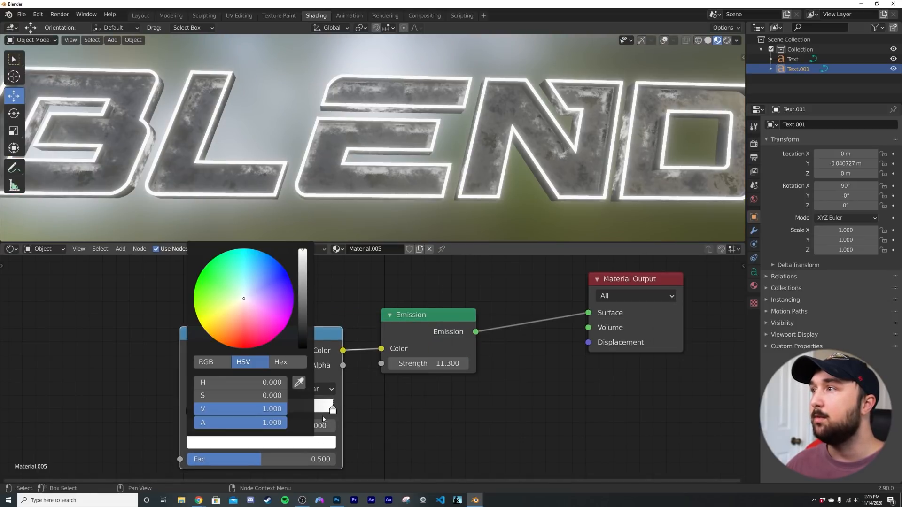
left_click_drag(225, 352, 231, 347)
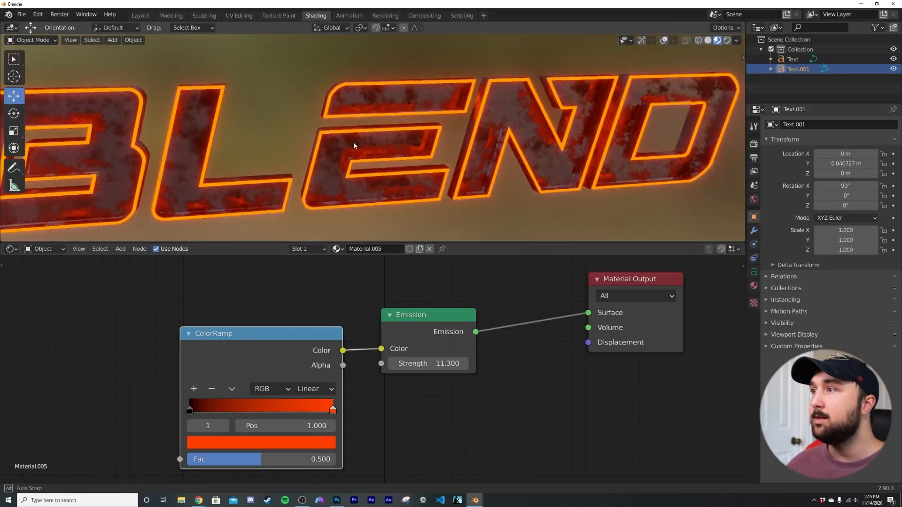
left_click(190, 410)
Add a Noise Texture node and link its Fac output to the ColorRamp's Fac.
middle_click_drag(136, 408, 221, 379)
key("shift+a")
left_click(203, 313)
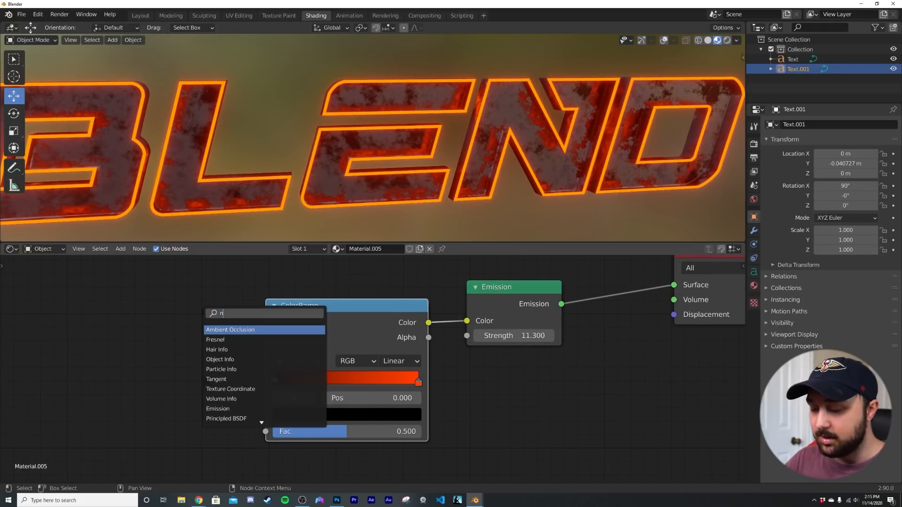
type("noi")
left_click(211, 329)
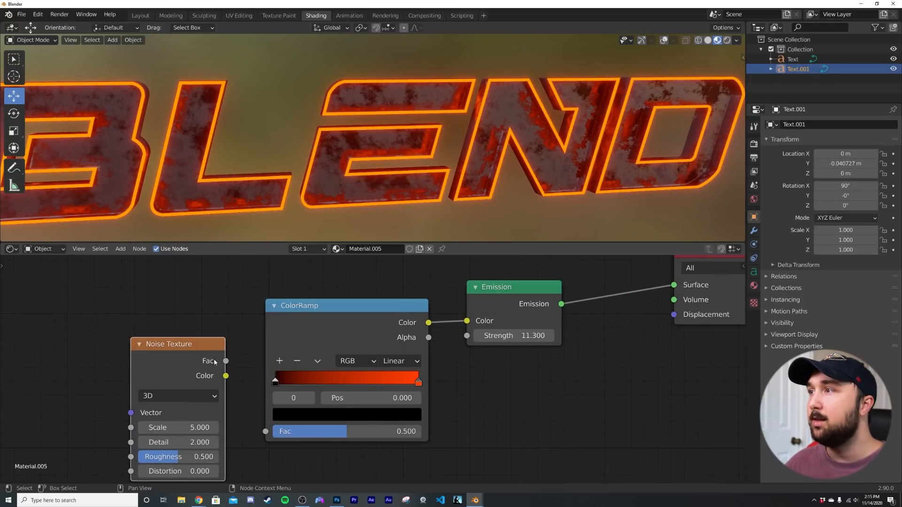
left_click_drag(261, 432, 265, 431)
Add Mapping and Texture Coordinate nodes to the Noise Texture and feed Object coordinates into the Mapping node's Vector.
middle_click_drag(226, 371, 251, 366)
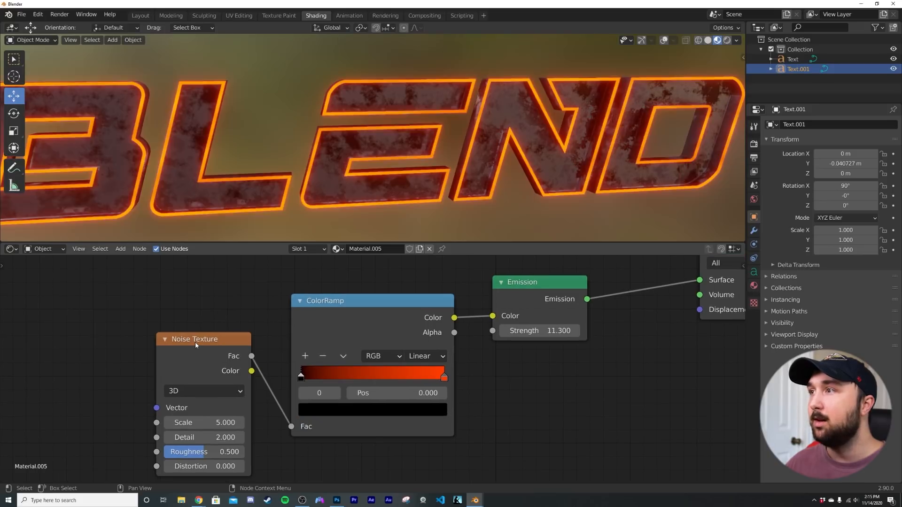
key("ctrl+t")
middle_click_drag(176, 362, 391, 313)
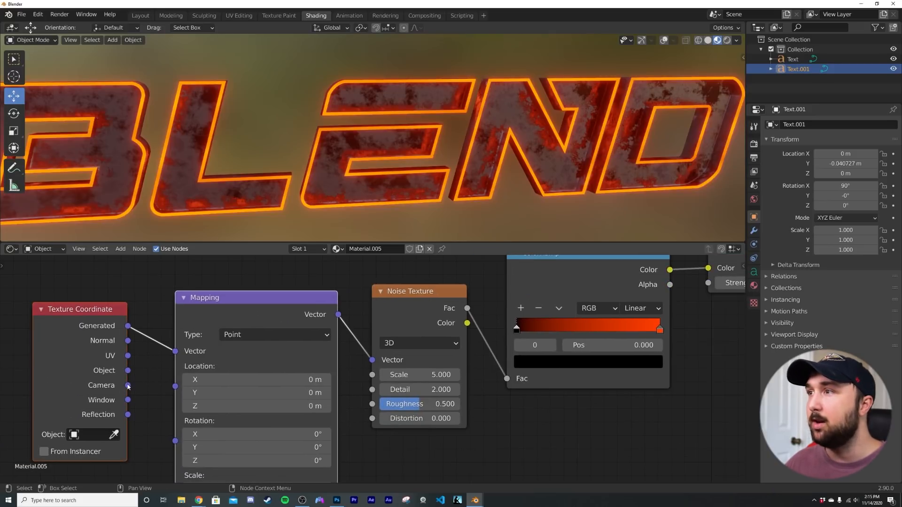
left_click_drag(175, 356, 175, 351)
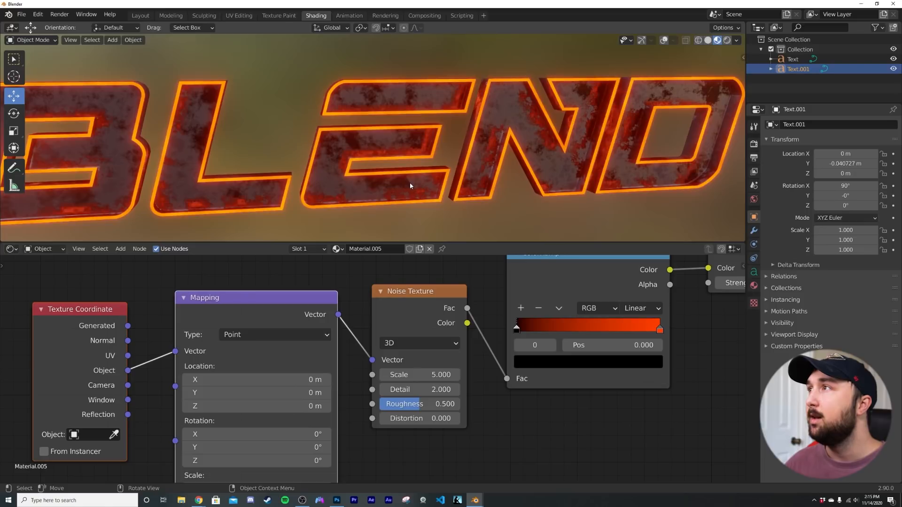
Try different stop positions on the emission ColorRamp, leaving the black stop at about 0.304.
scroll(416, 190, "up", 3)
middle_click_drag(532, 348, 350, 373)
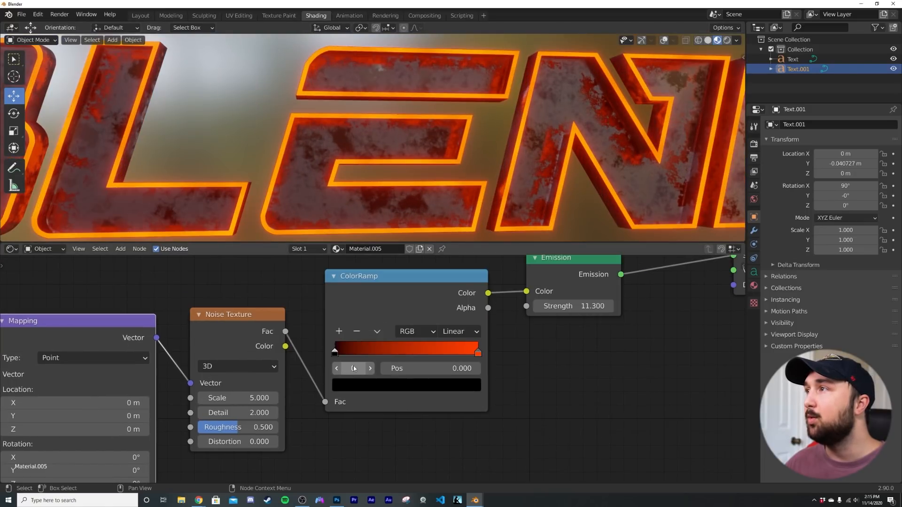
left_click_drag(477, 353, 409, 353)
left_click_drag(335, 352, 485, 356)
mouse_move(391, 353)
left_mouse_down()
mouse_move(364, 353)
mouse_move(379, 354)
left_mouse_up()
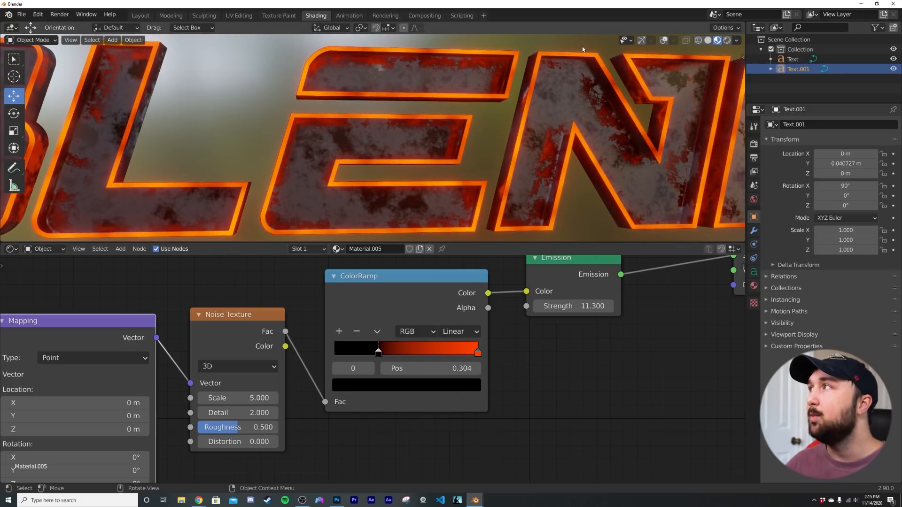
Raise the Emission Strength to 39 and lower the Noise Texture's Scale to 3.33.
middle_click_drag(584, 44, 567, 64)
middle_click_drag(640, 93, 399, 111, "shift")
scroll(513, 137, "up", 5)
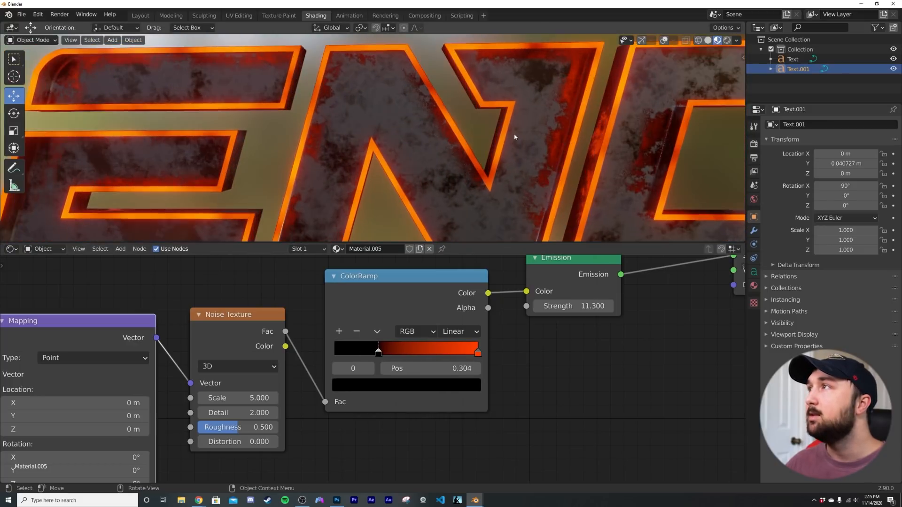
middle_click_drag(508, 103, 439, 157, "shift")
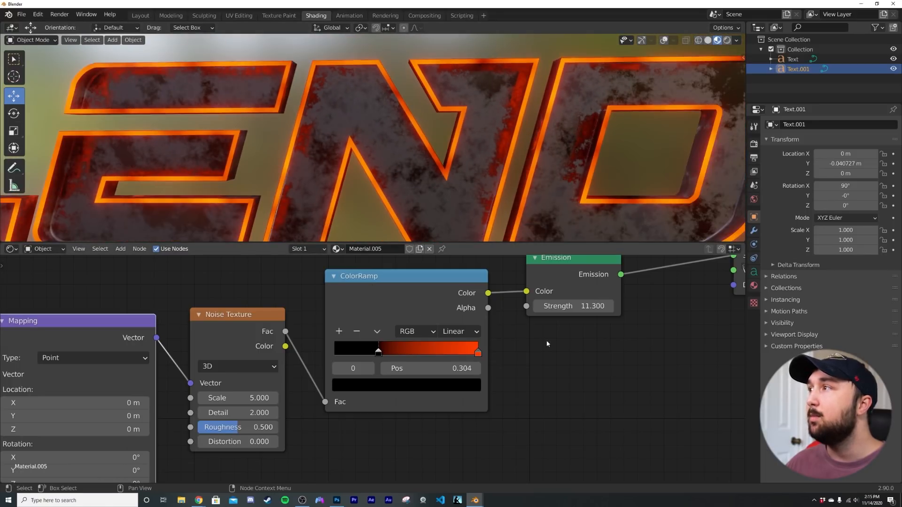
left_click_drag(578, 306, 610, 307)
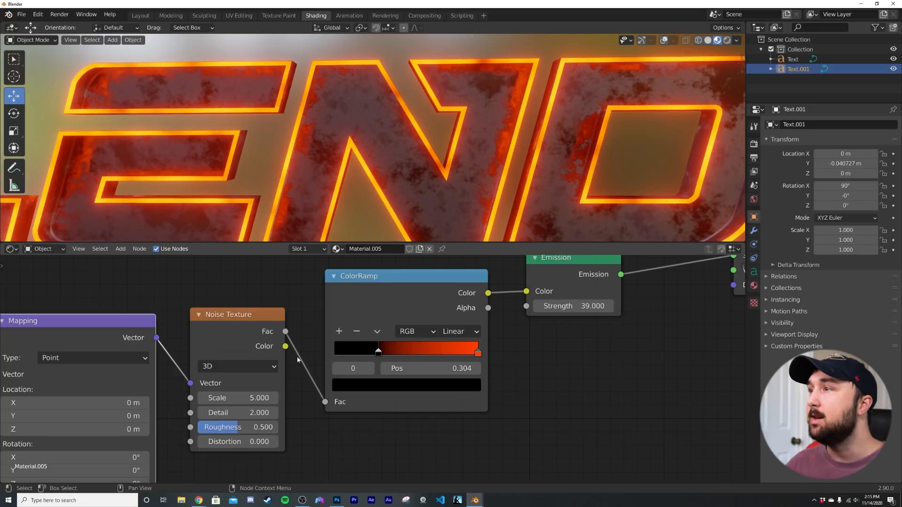
left_click_drag(246, 398, 221, 398)
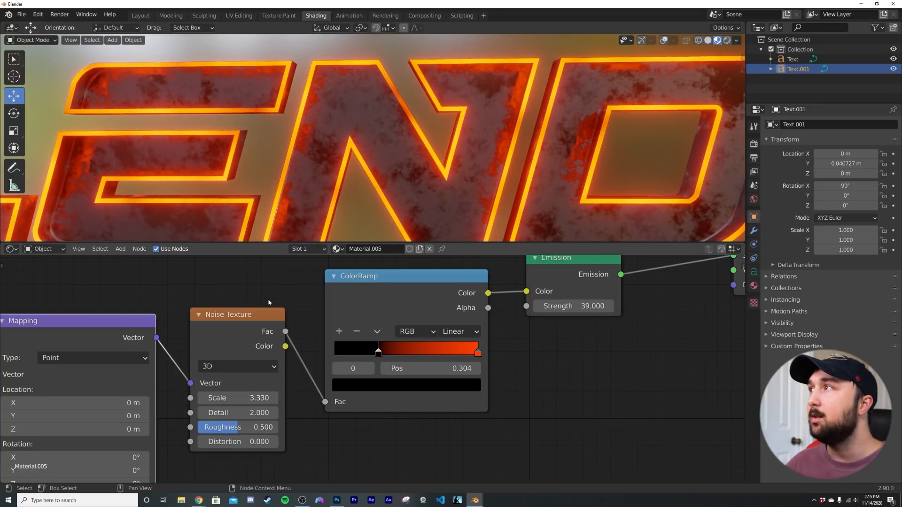
Move the ColorRamp's black stop to about 0.244 and switch its interpolation to B-Spline.
scroll(308, 149, "down", 4)
scroll(312, 152, "up", 4)
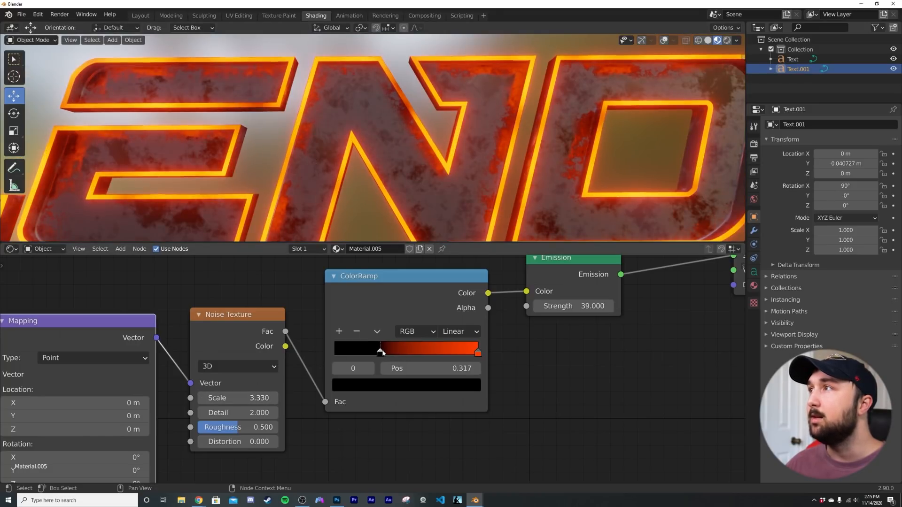
left_click_drag(380, 353, 370, 352)
left_click(473, 332)
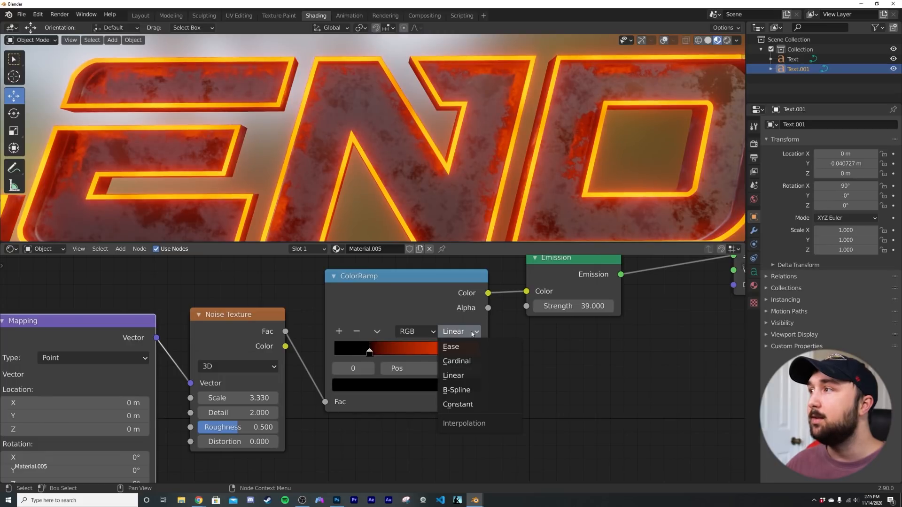
left_click(461, 390)
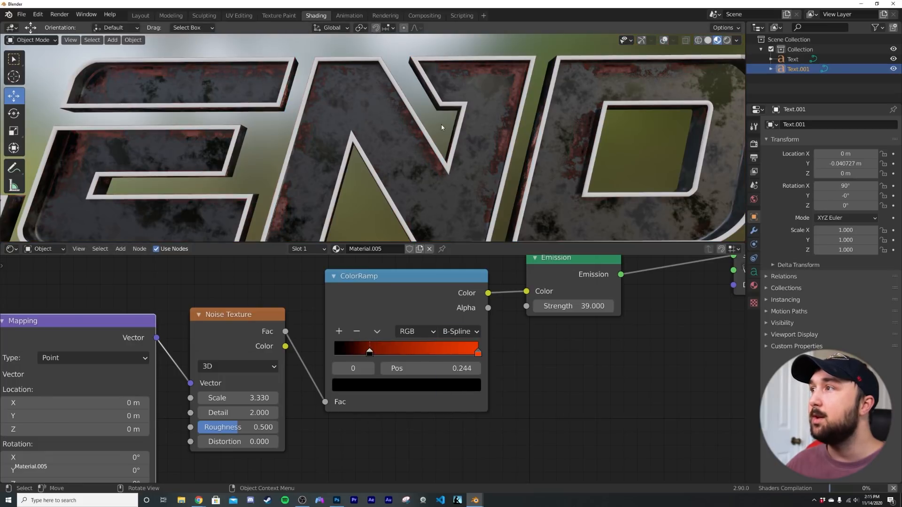
Bring the ColorRamp's stops closer together, with black at about 0.439 and the red-orange stop moved inward.
left_click_drag(371, 351, 414, 343)
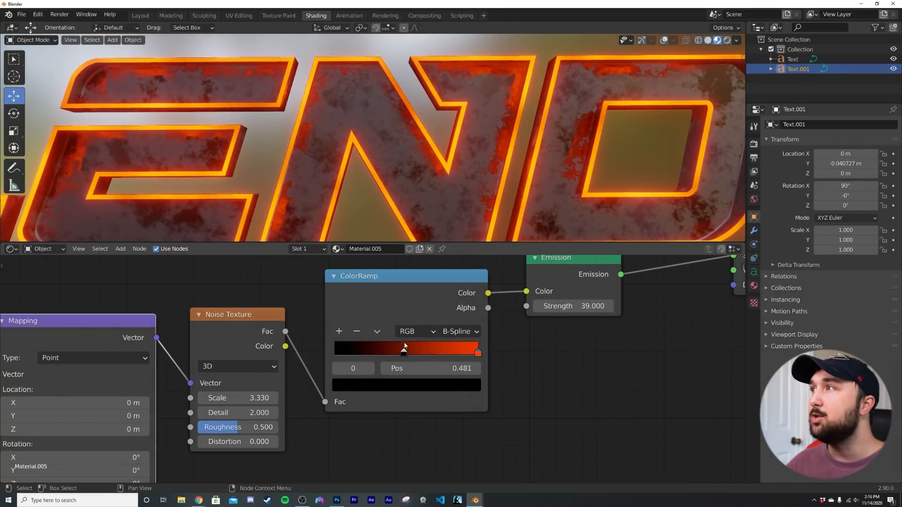
left_click_drag(477, 352, 425, 355)
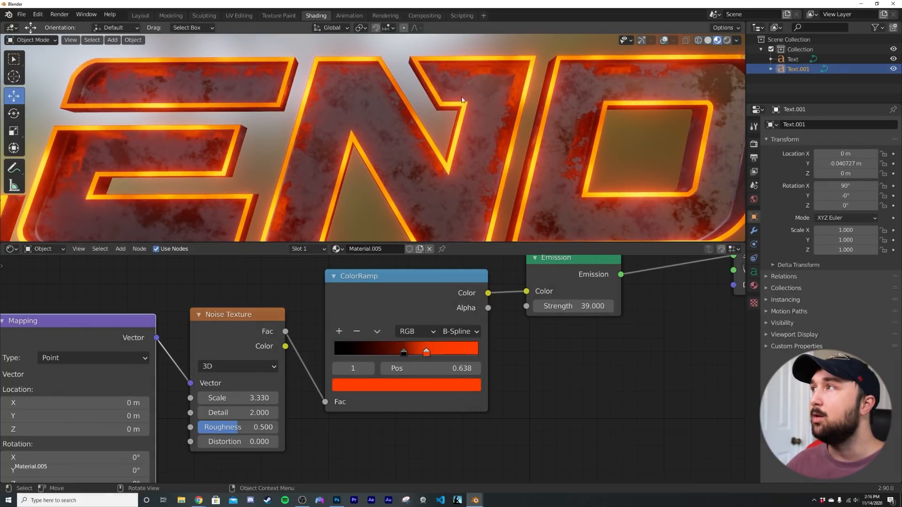
scroll(401, 171, "down", 5)
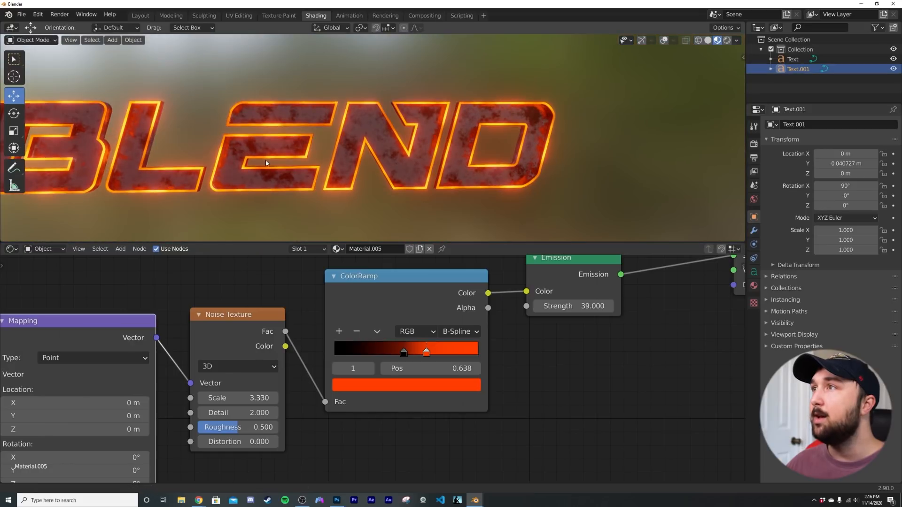
mouse_move(404, 353)
left_mouse_down()
mouse_move(387, 353)
mouse_move(435, 354)
mouse_move(400, 353)
left_mouse_up()
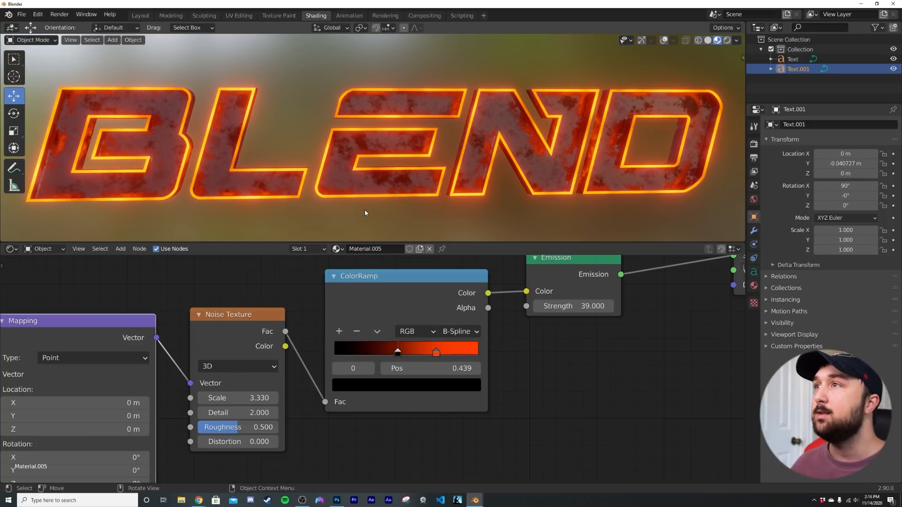
middle_click_drag(393, 118, 406, 105)
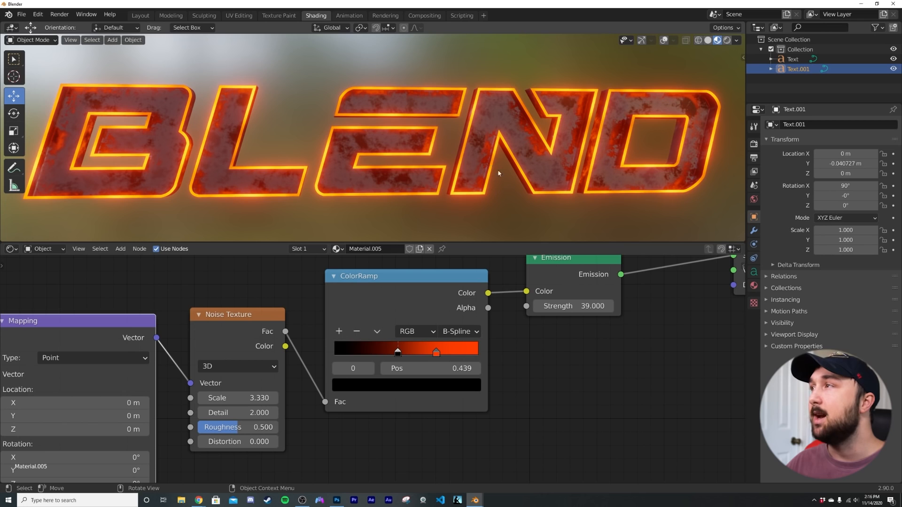
Switch to the Layout workspace and save the project to the Desktop as sign.
middle_click_drag(472, 153, 554, 170)
left_click(141, 16)
mouse_move(498, 263)
middle_mouse_down()
mouse_move(521, 275)
mouse_move(587, 272)
middle_mouse_up()
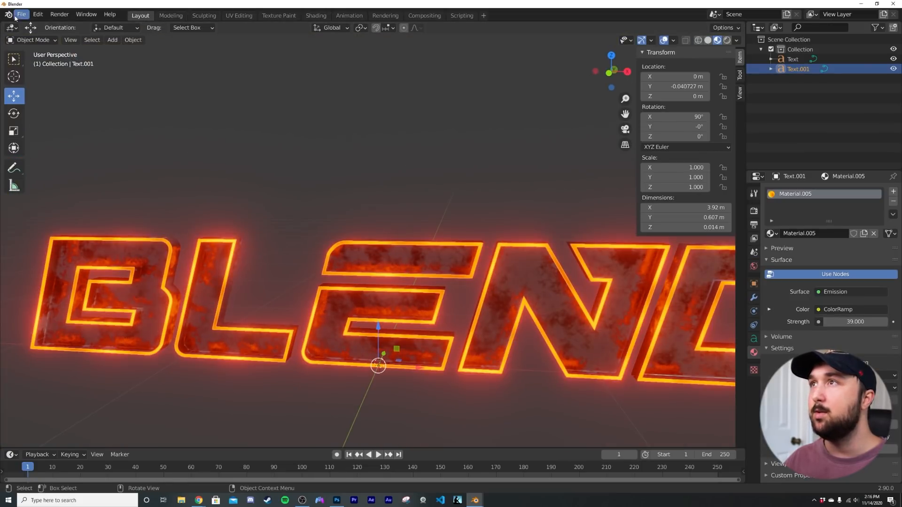
left_click(22, 14)
left_click(51, 89)
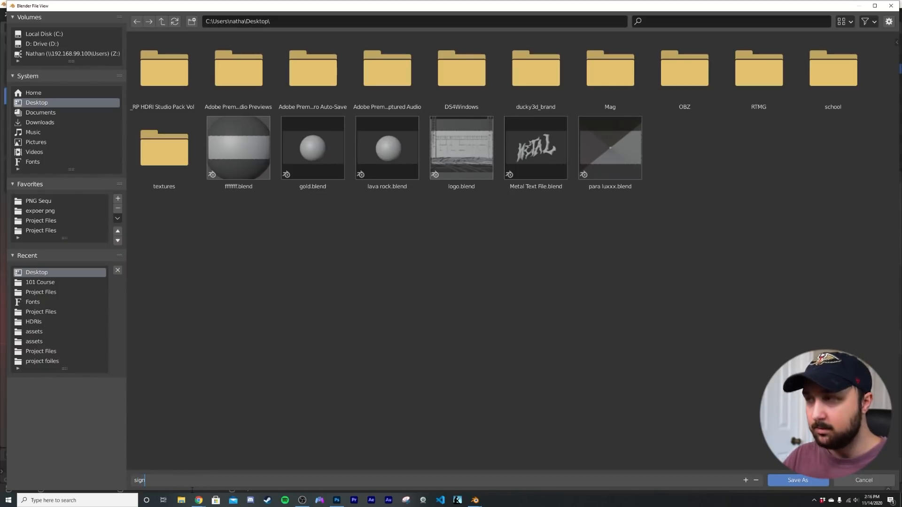
type("sign")
left_click(798, 482)
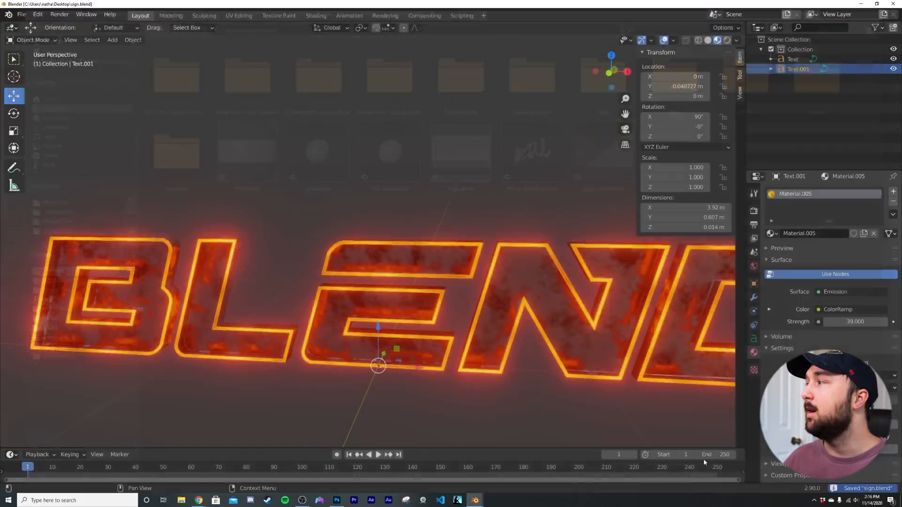
Add a plane mesh beneath the BLEND text and scale it uniformly by 5.
mouse_move(383, 271)
middle_mouse_down()
mouse_move(506, 297)
mouse_move(319, 236)
middle_mouse_up()
left_click(60, 14)
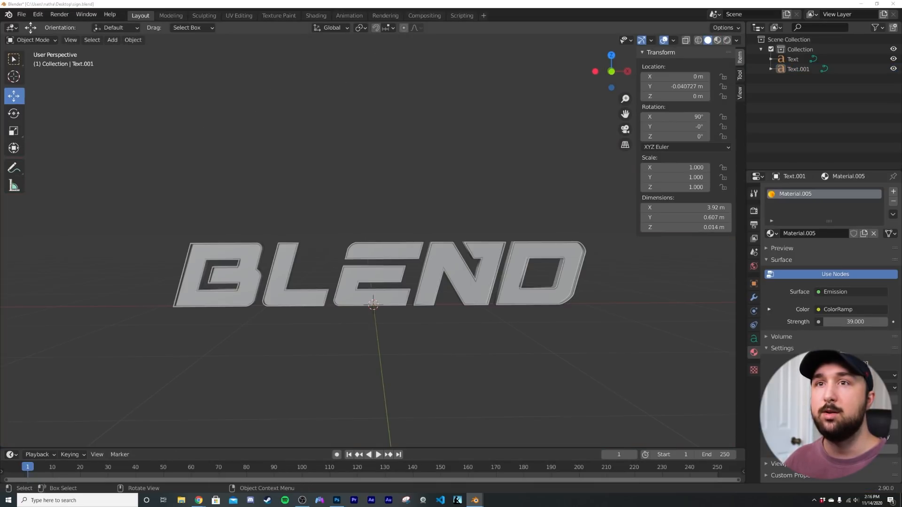
middle_click_drag(476, 260, 376, 291)
key("shift+a")
mouse_move(321, 137)
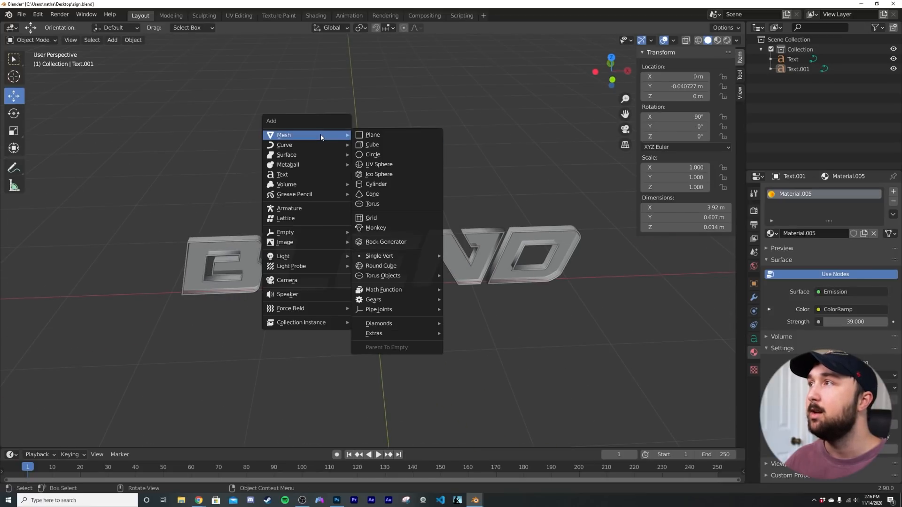
left_click(382, 136)
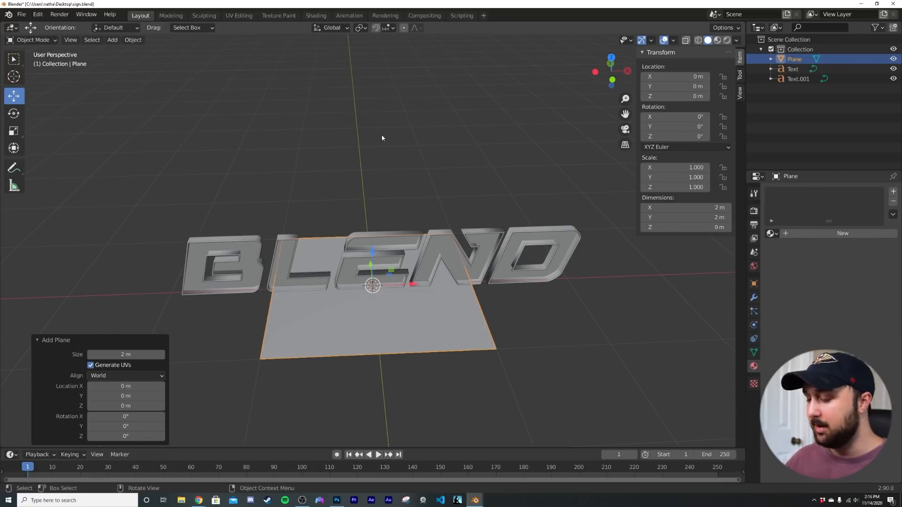
type("s5")
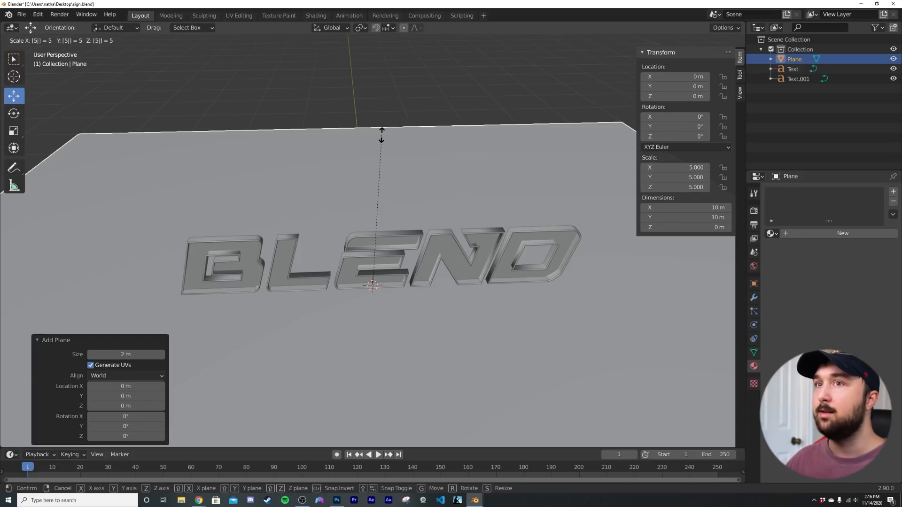
key("Return")
scroll(366, 216, "down", 4)
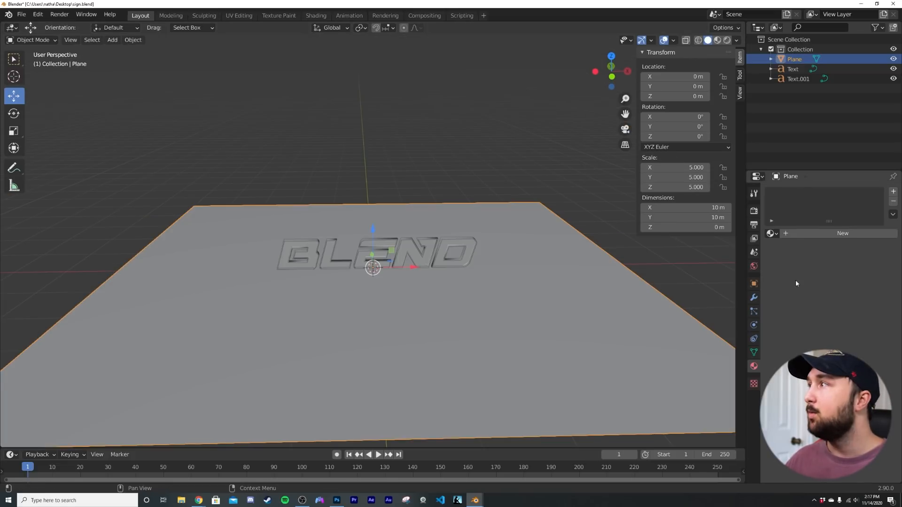
Narrow the plane to an X scale of 2.870 and apply its scale.
left_click(754, 282)
left_click_drag(846, 297, 802, 297)
middle_click_drag(416, 292, 412, 282)
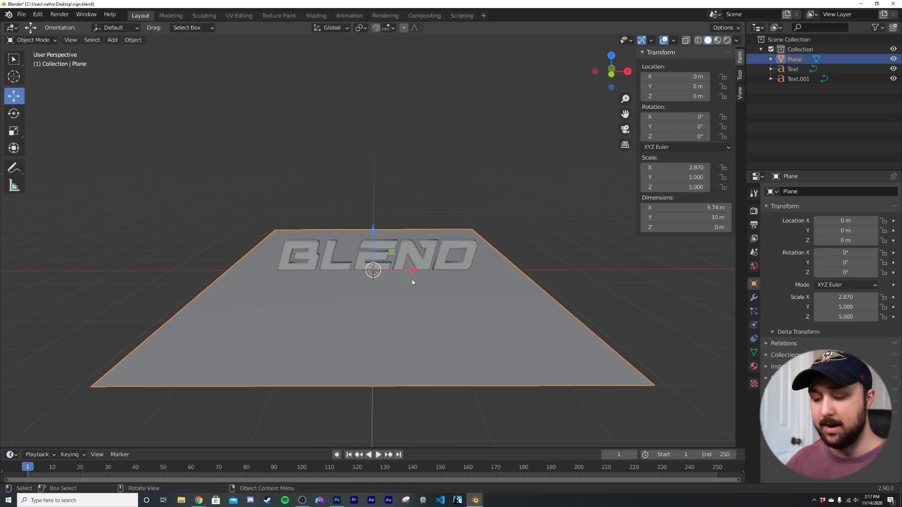
key("ctrl+a")
left_click(397, 300)
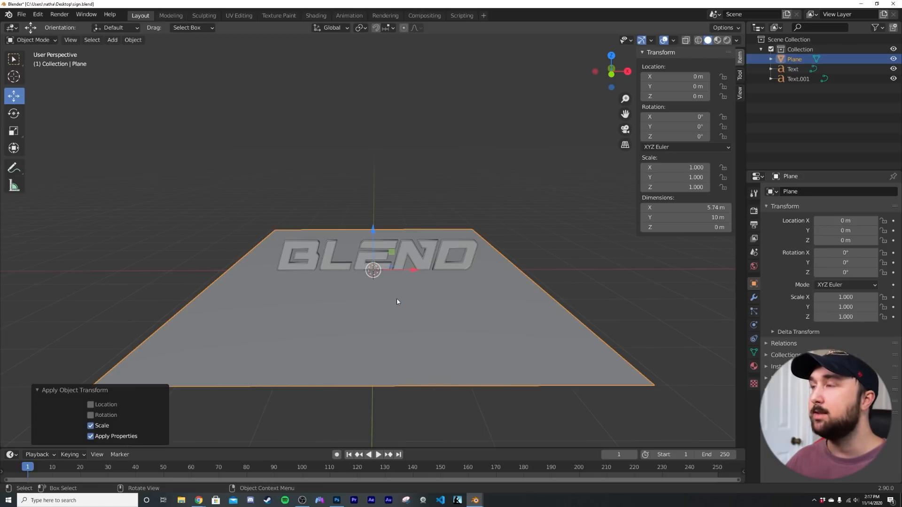
Extrude the plane's two side edges and back edge straight up about 0.38 m to form low walls.
key("Tab")
left_click(120, 212)
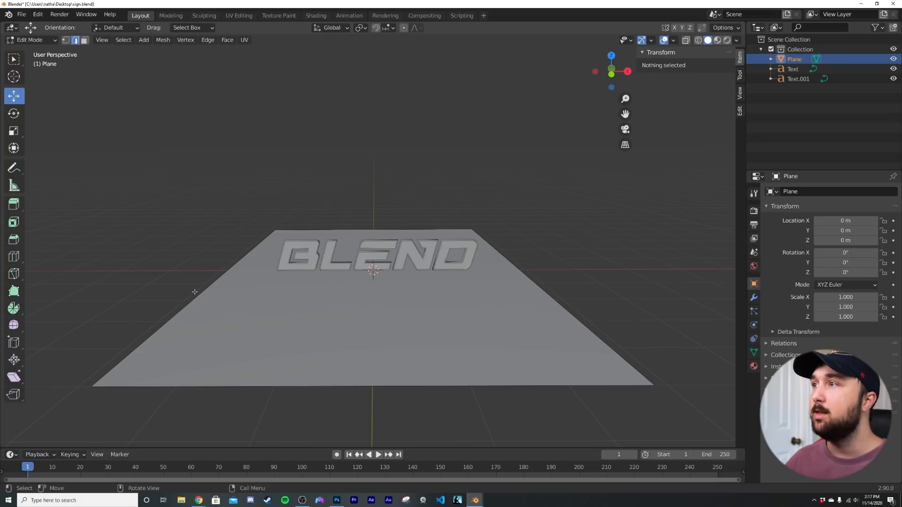
left_click(195, 291)
left_click(559, 305, "shift")
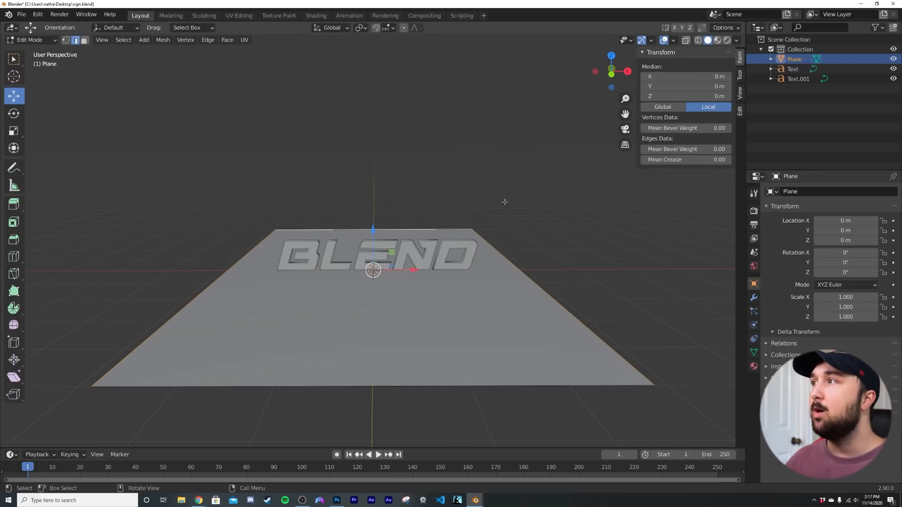
key("g")
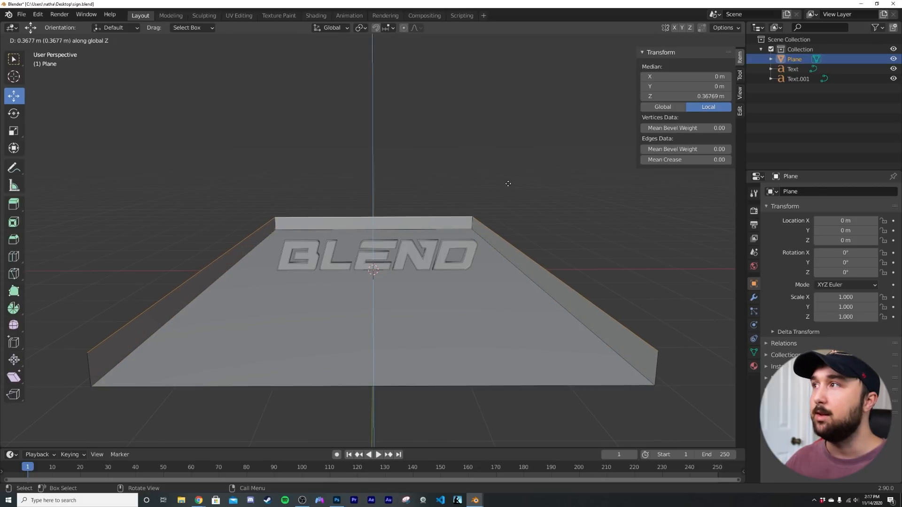
left_click(508, 182)
key("Tab")
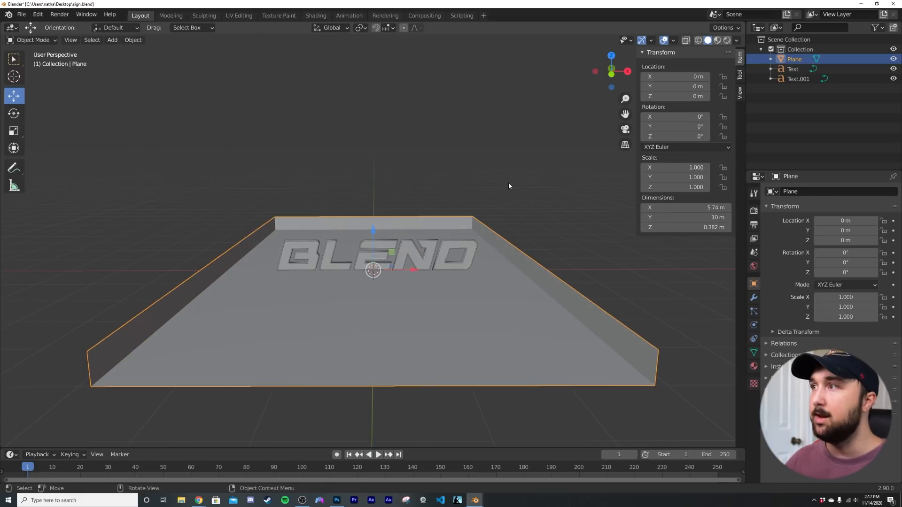
Add a Solidify modifier to the walled plane and set its thickness to 0.39 m.
left_click(751, 299)
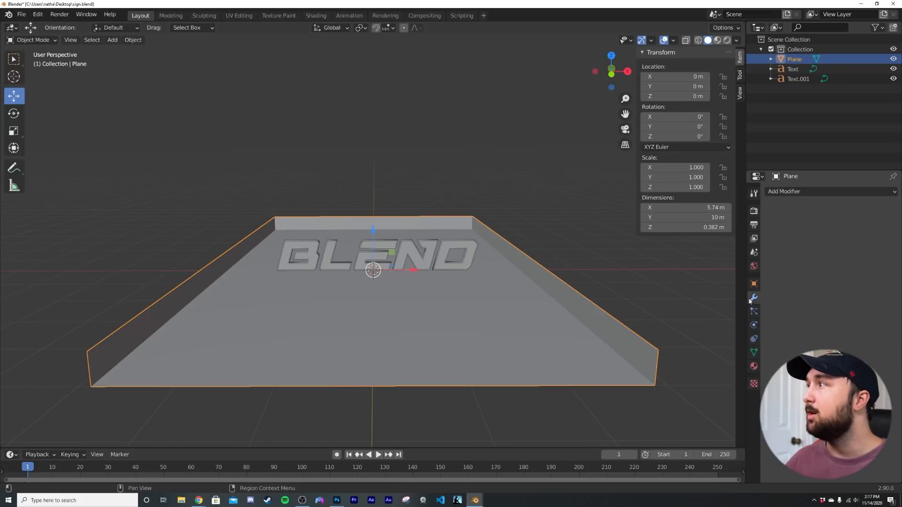
left_click(788, 192)
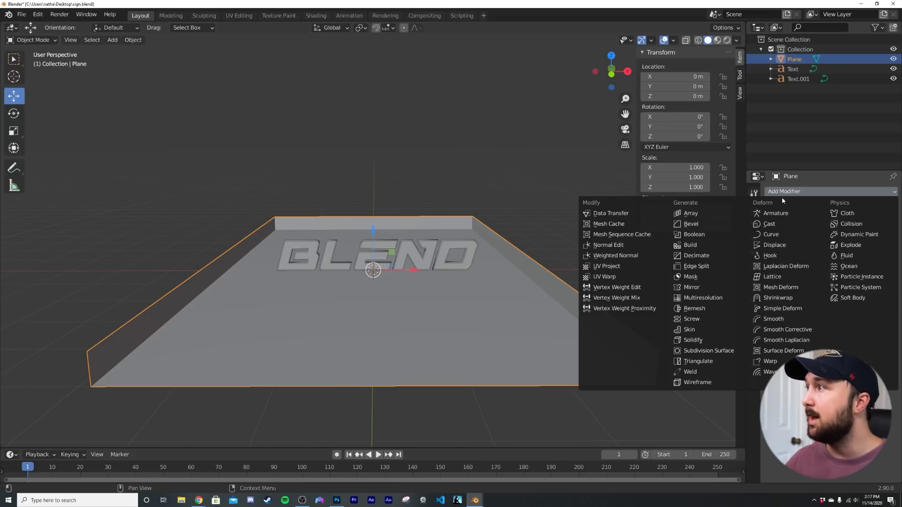
left_click(693, 340)
mouse_move(849, 234)
left_mouse_down()
mouse_move(836, 235)
mouse_move(866, 234)
left_mouse_up()
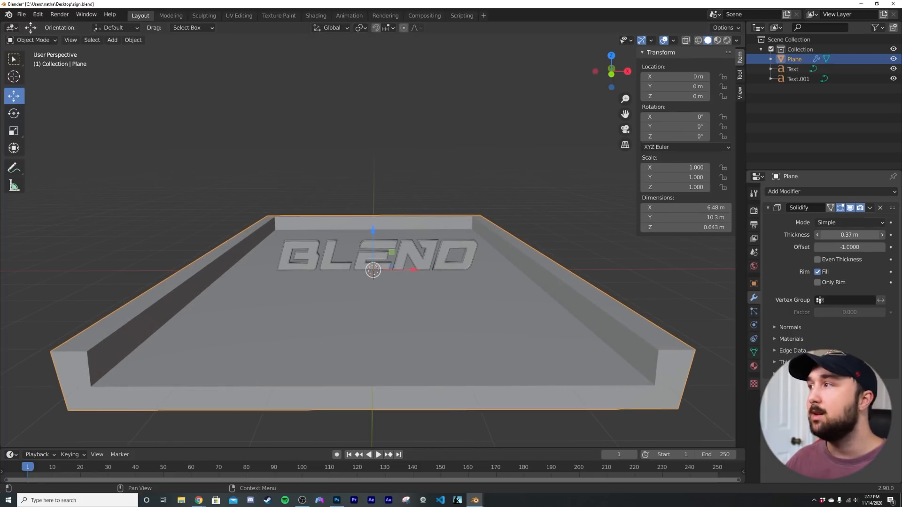
Add a Bevel modifier to the walled plane, keeping the bevel narrow and increasing its segments.
left_click(825, 191)
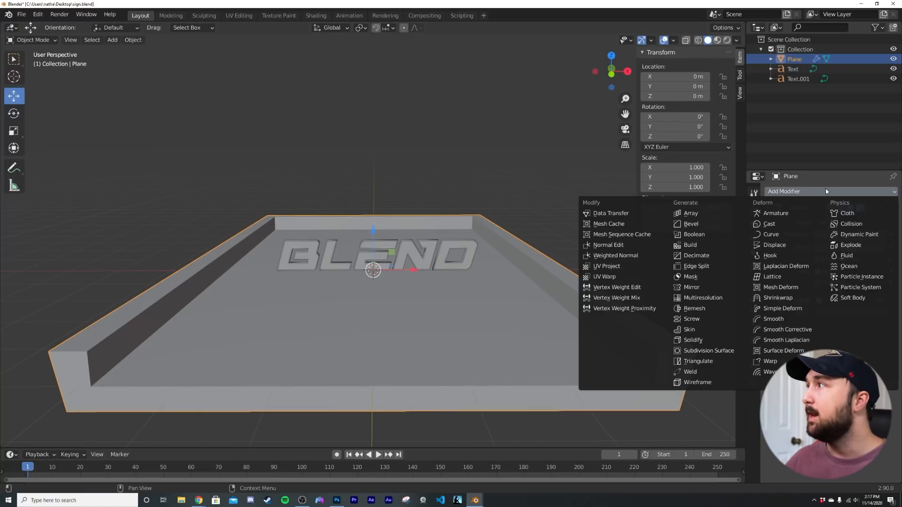
left_click(704, 224)
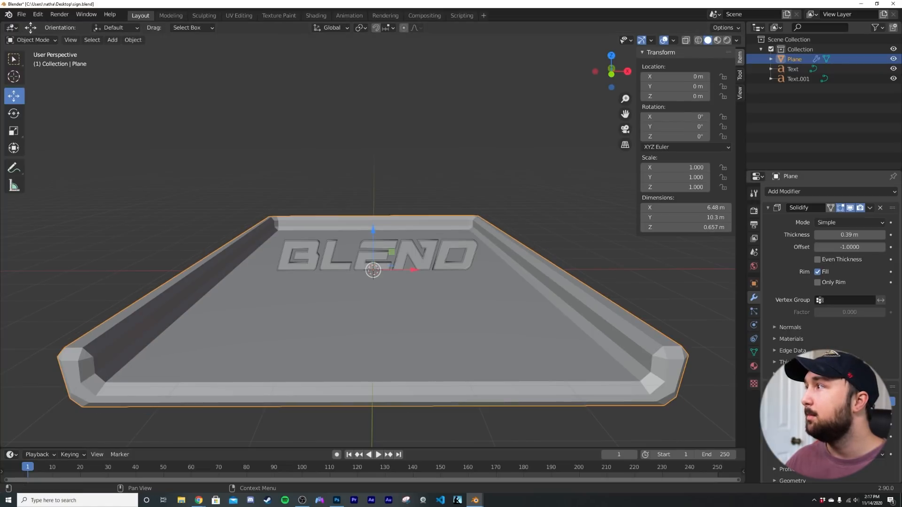
key("ctrl+z")
left_click_drag(849, 424, 856, 425)
left_click(882, 437)
middle_click_drag(735, 370, 529, 329)
scroll(528, 343, "up", 3)
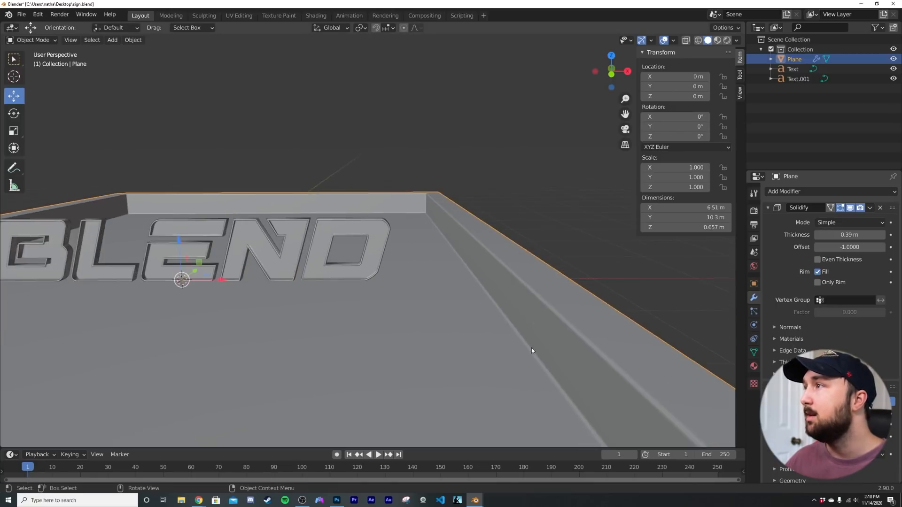
Select both BLEND text objects and move them about 3.92 m along Y toward the back wall.
middle_click_drag(429, 263, 370, 216)
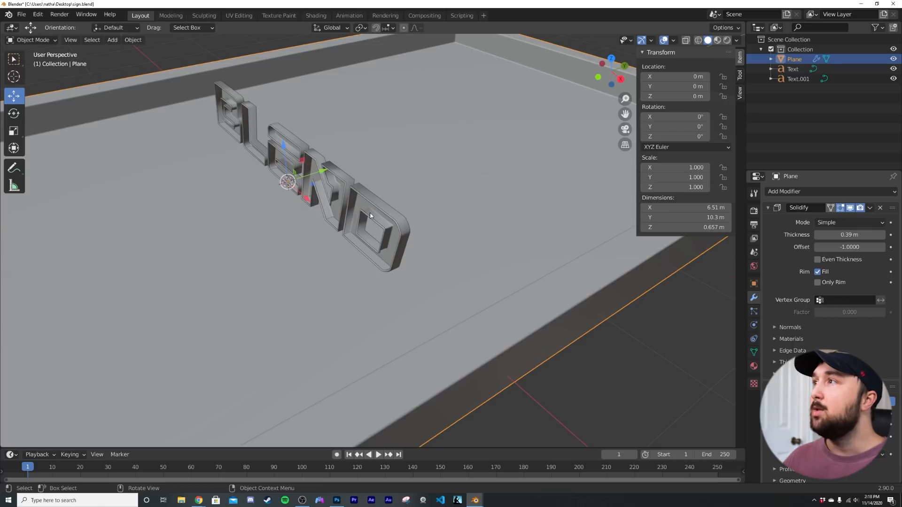
left_click(373, 208)
left_click(374, 204, "shift")
middle_click_drag(327, 172, 373, 190)
scroll(373, 190, "down", 3)
left_click_drag(405, 205, 593, 189)
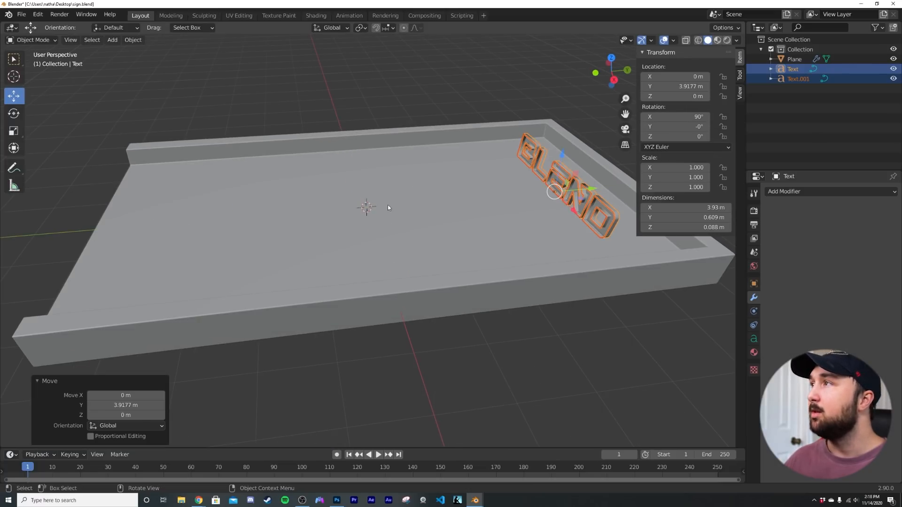
Add a second plane and rotate it 90° about the X axis so it stands upright.
middle_click_drag(521, 191, 480, 216)
scroll(480, 216, "up", 3)
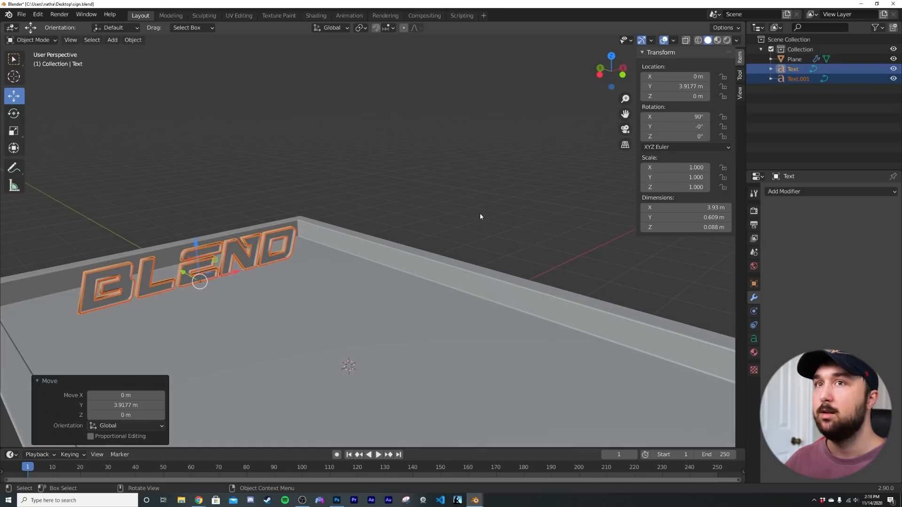
middle_click_drag(437, 273, 263, 183)
key("shift+a")
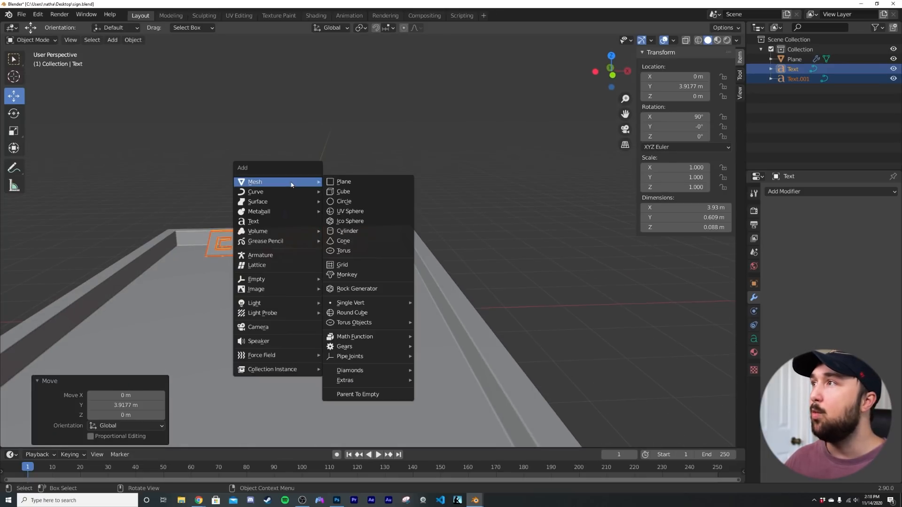
left_click(365, 184)
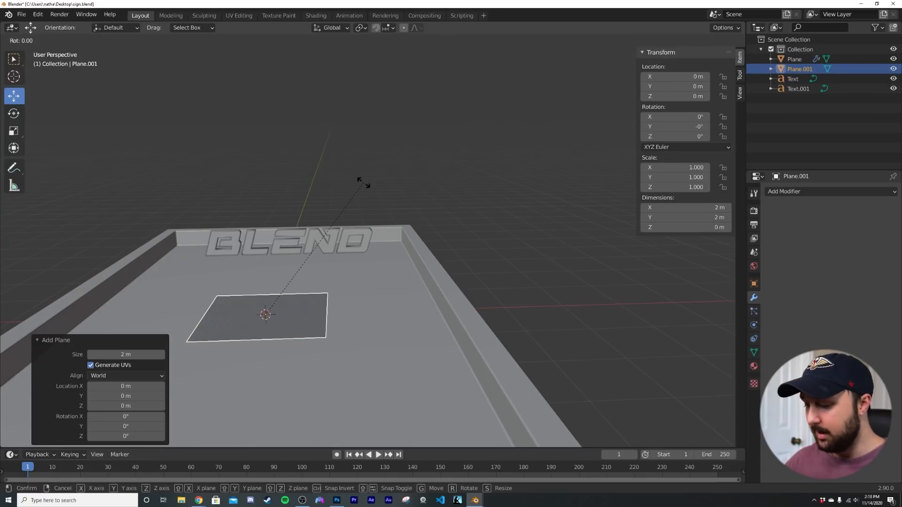
key("r")
key("x")
key("9")
key("0")
key("Return")
Raise the upright plane about 0.91 m and move it about 5.34 m along Y, behind the back wall.
middle_click_drag(364, 185, 244, 260)
left_click_drag(243, 261, 245, 202)
middle_click_drag(358, 232, 311, 243)
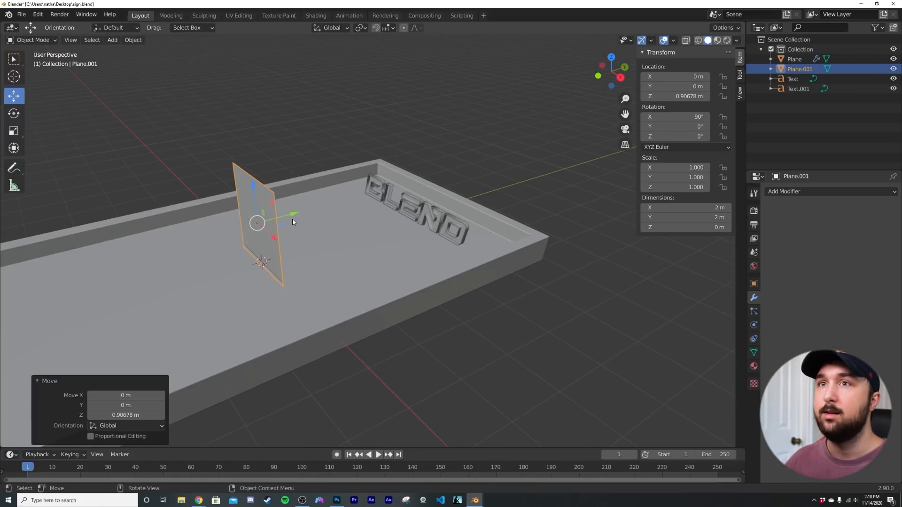
left_click_drag(285, 214, 497, 213)
From the front view, add a camera facing the BLEND text and raise it about 0.42 m.
key("grave")
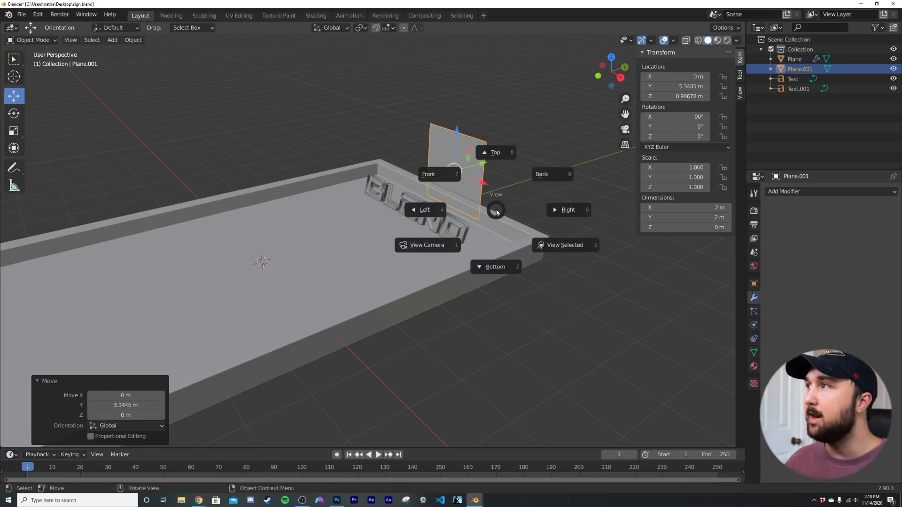
left_click(414, 197)
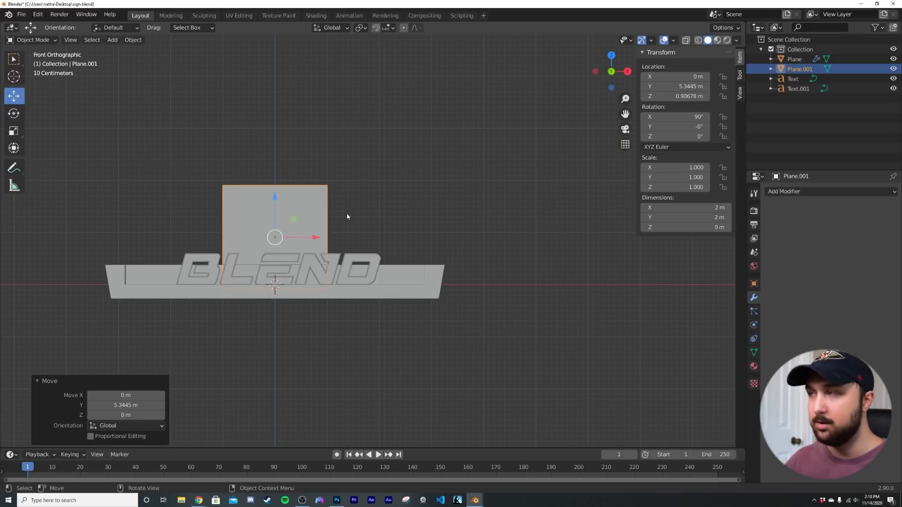
key("shift+a")
left_click(322, 354)
middle_click_drag(322, 354, 346, 284)
left_click_drag(296, 227, 300, 207)
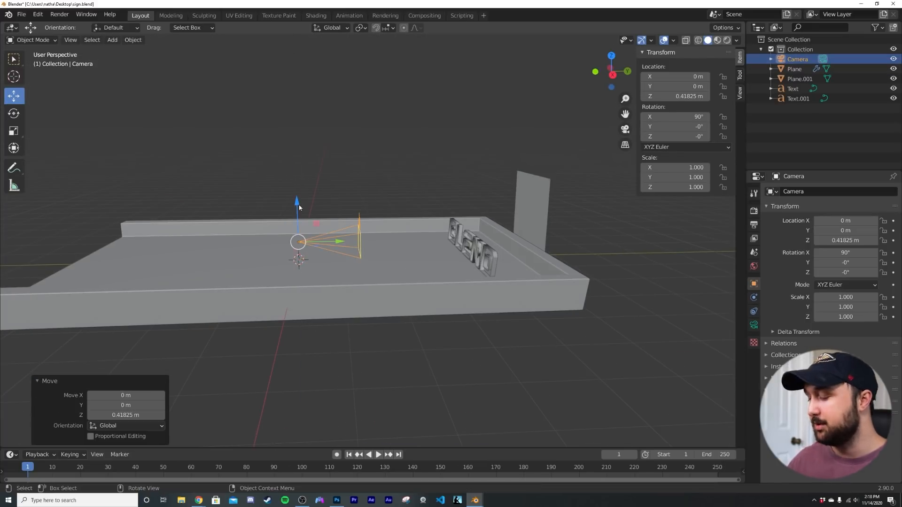
Look through the camera and move it back about 6.71 m along its local Z axis.
key("KP_0")
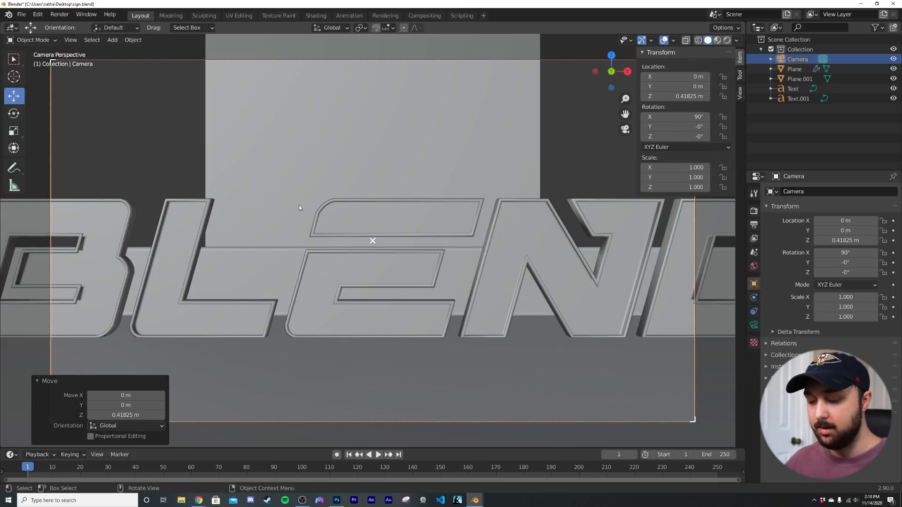
key("g")
key("z")
key("z")
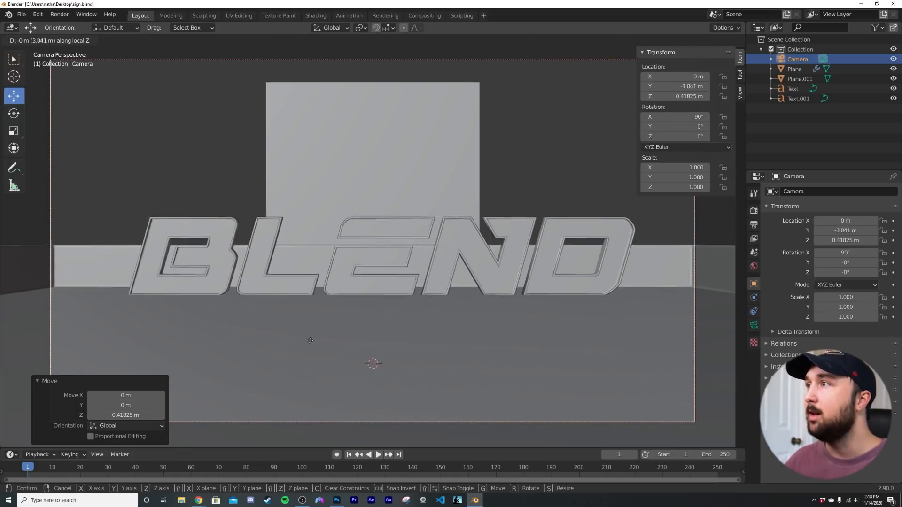
left_click(329, 408)
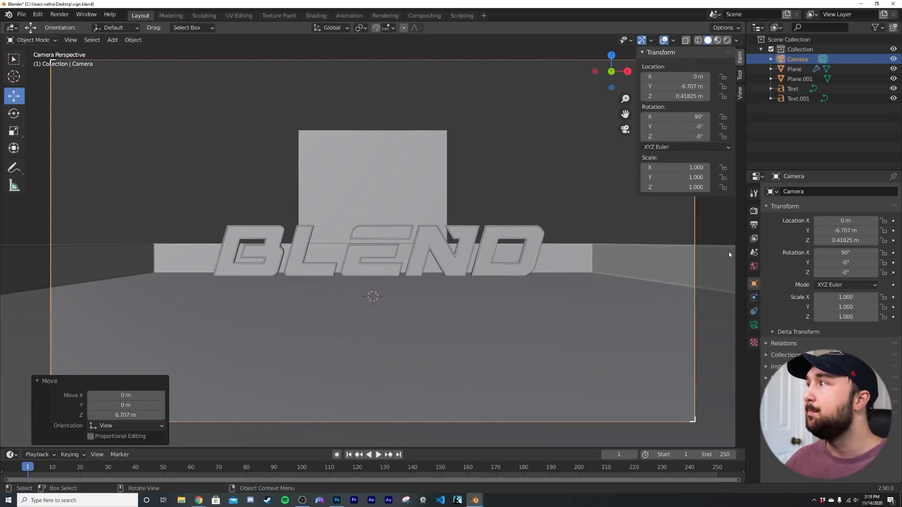
Set the camera's focal length to 86 mm and move it back another 1.74 m or so along local Z.
left_click(753, 326)
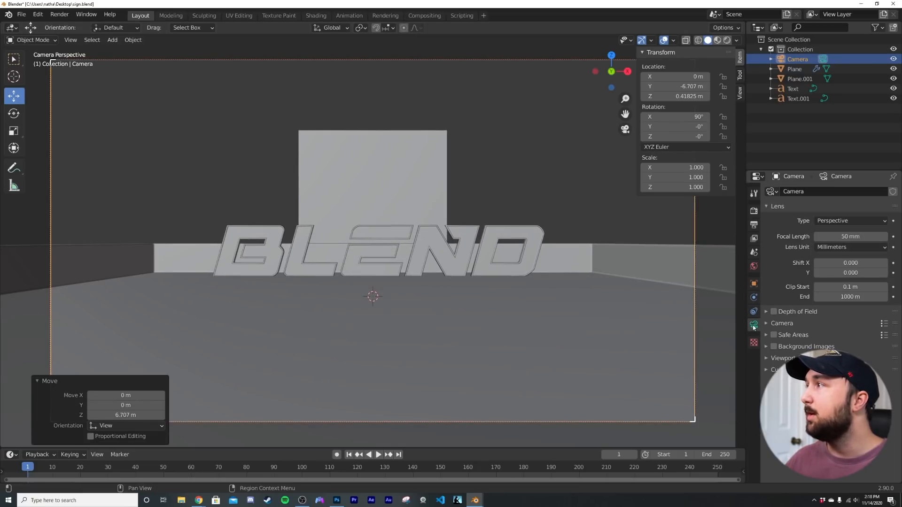
left_click_drag(850, 236, 888, 236)
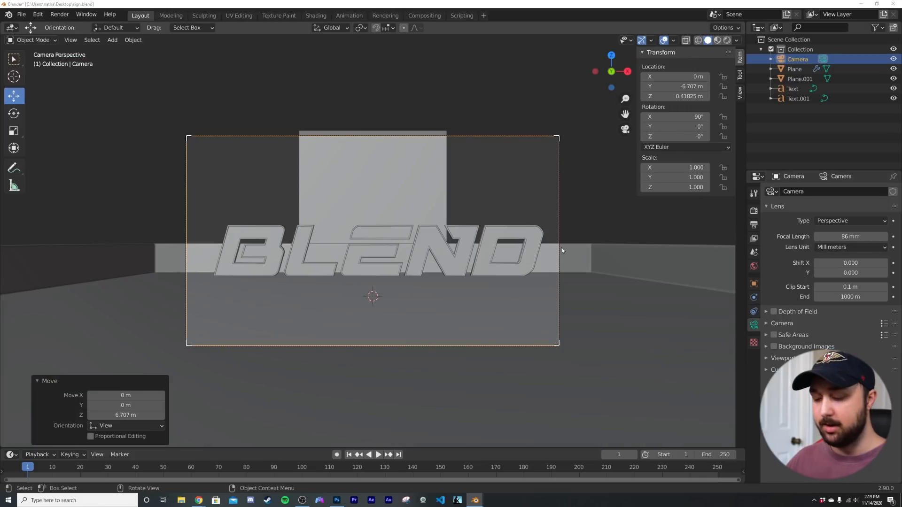
middle_click(511, 247)
key("KP_0")
key("g")
key("z")
key("z")
left_click(532, 363)
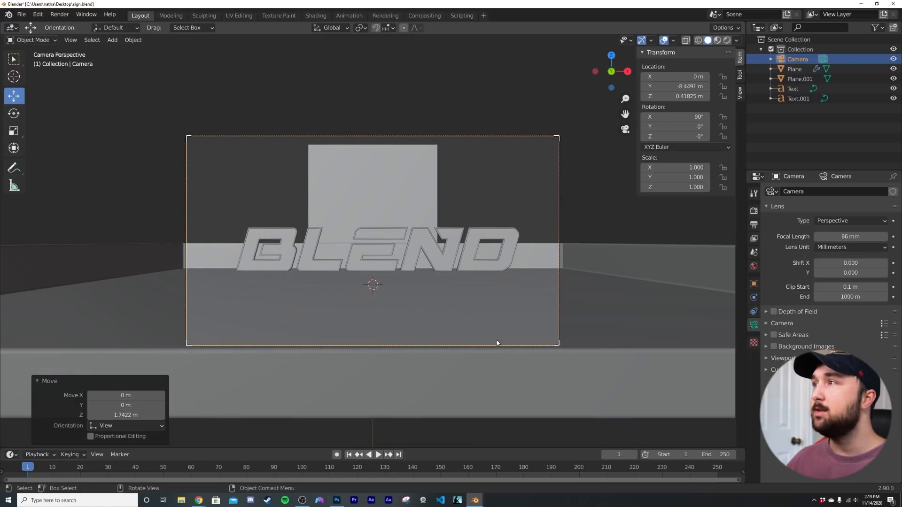
Scale the upright backdrop plane uniformly by about 1.196 and show its object properties.
scroll(494, 338, "up", 1)
scroll(456, 238, "up", 1)
left_click(438, 170)
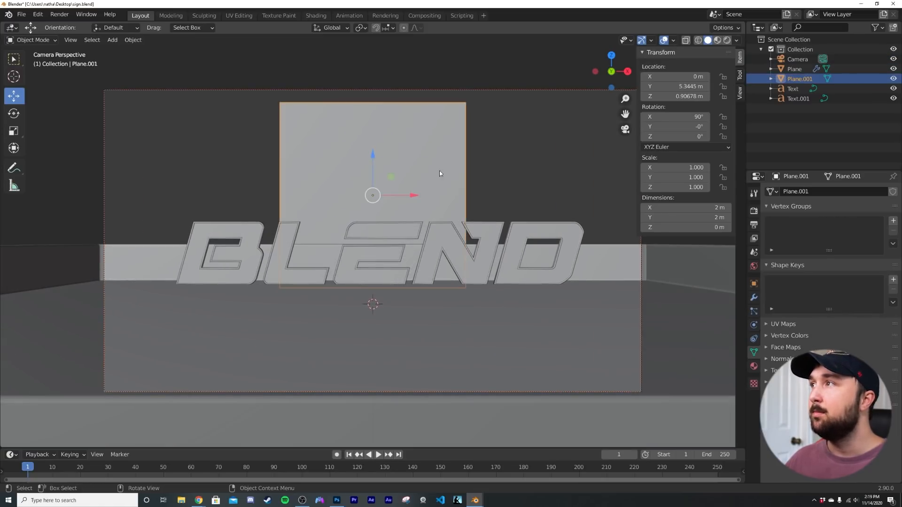
key("s")
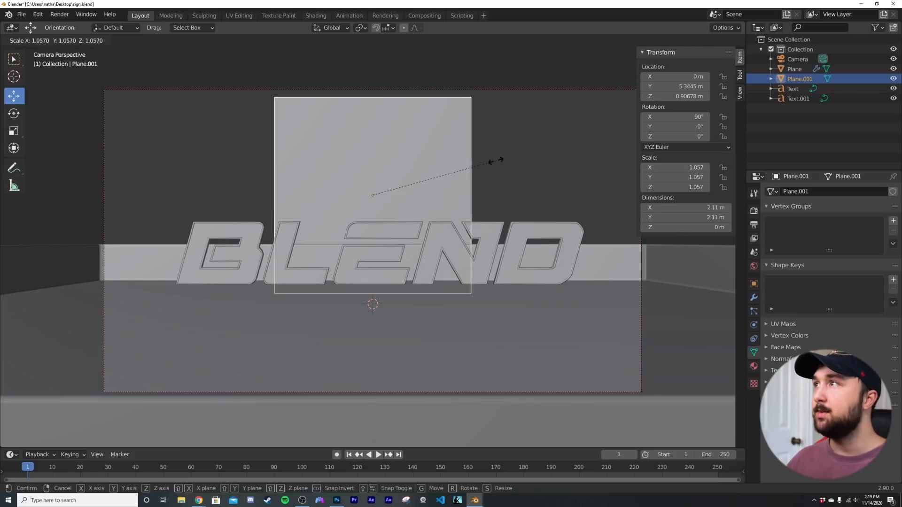
left_click(515, 161)
left_click(753, 284)
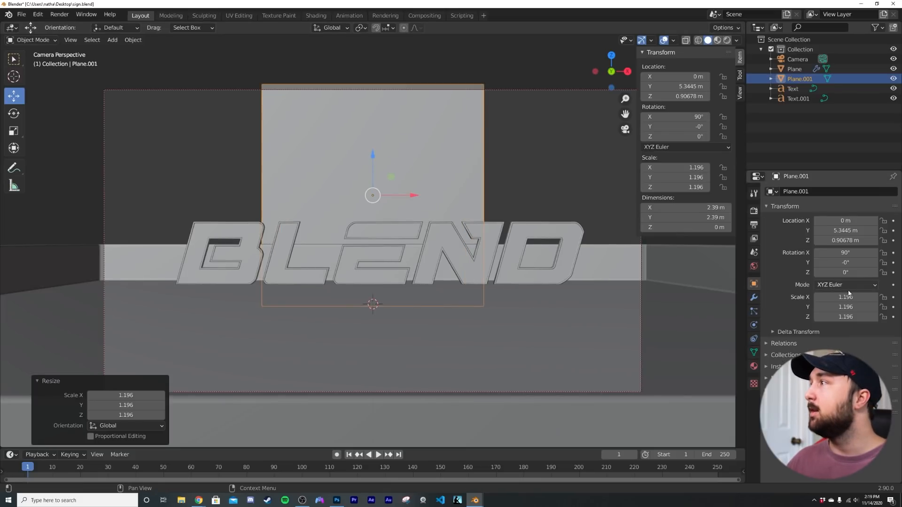
Stretch the backdrop plane to about 6.95 m wide and 2.92 m high, and apply its scale.
left_click(13, 130)
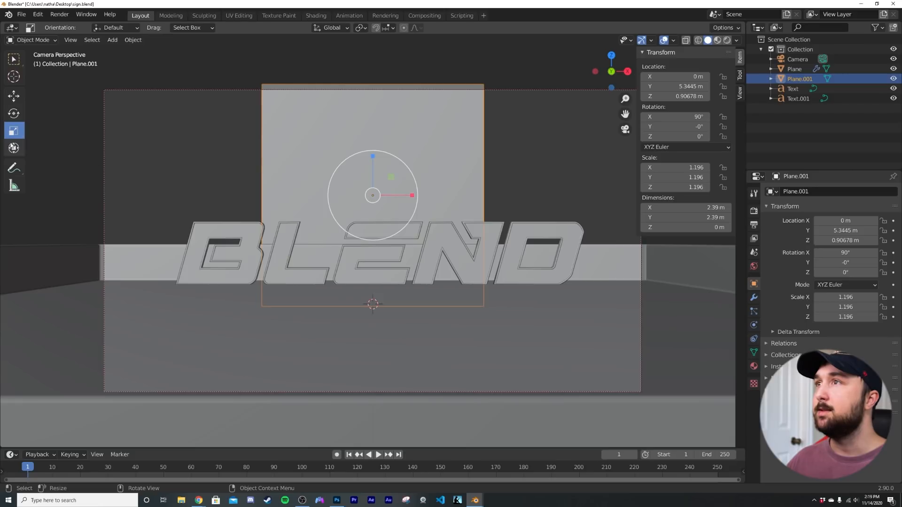
left_click_drag(412, 195, 499, 200)
left_click_drag(372, 157, 374, 145)
key("ctrl+a")
left_click(454, 128)
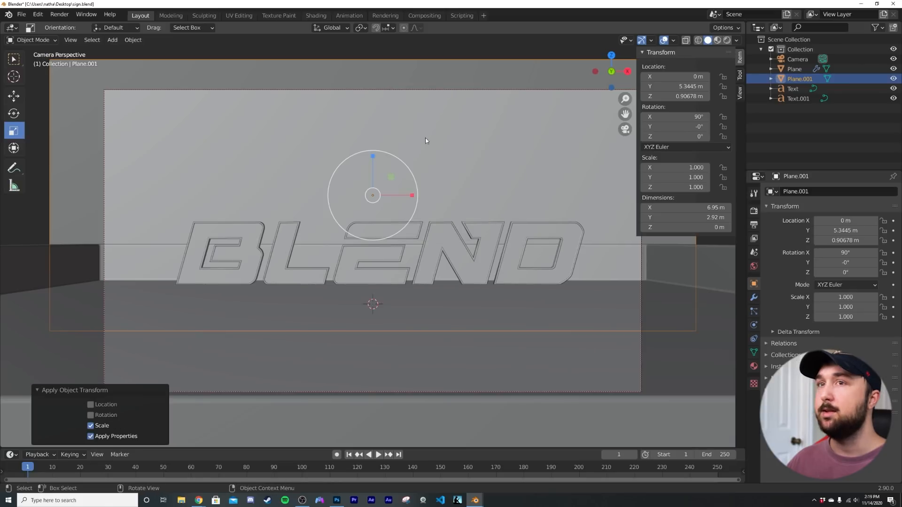
Show the scene in rendered shading with the sidebar hidden, and assign the existing material named Material to the floor plane.
key("z")
left_click(525, 200)
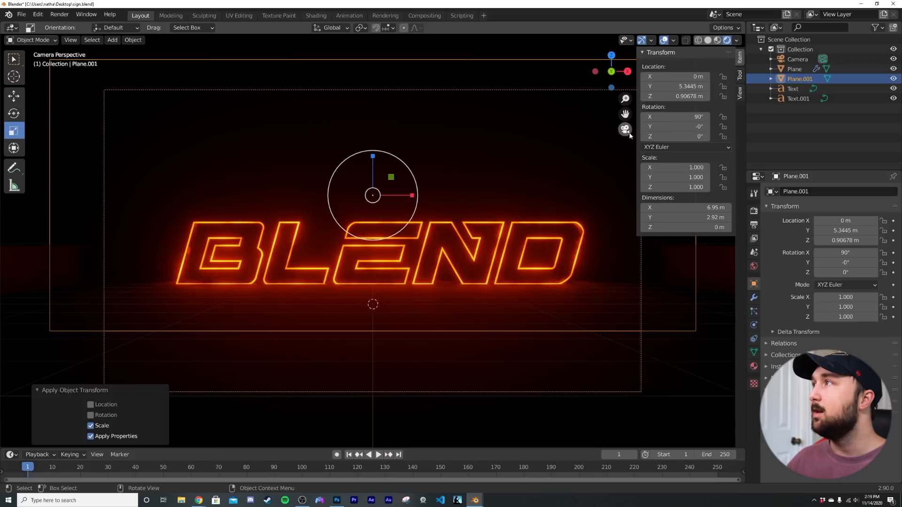
left_click_drag(635, 136, 728, 198)
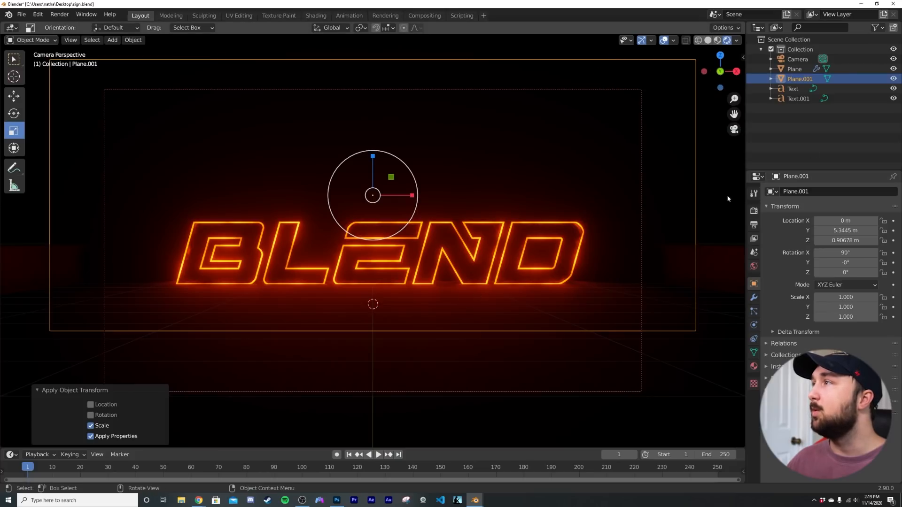
left_click(534, 382)
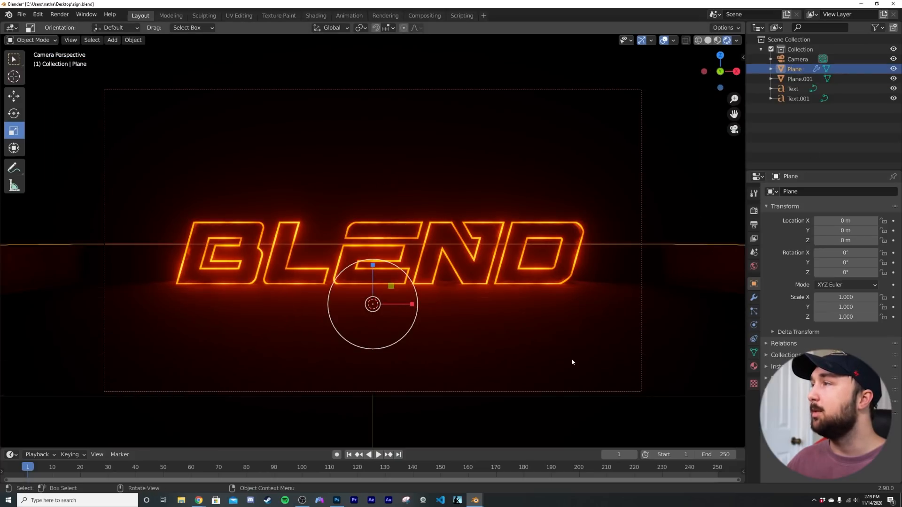
left_click(756, 366)
left_click(770, 233)
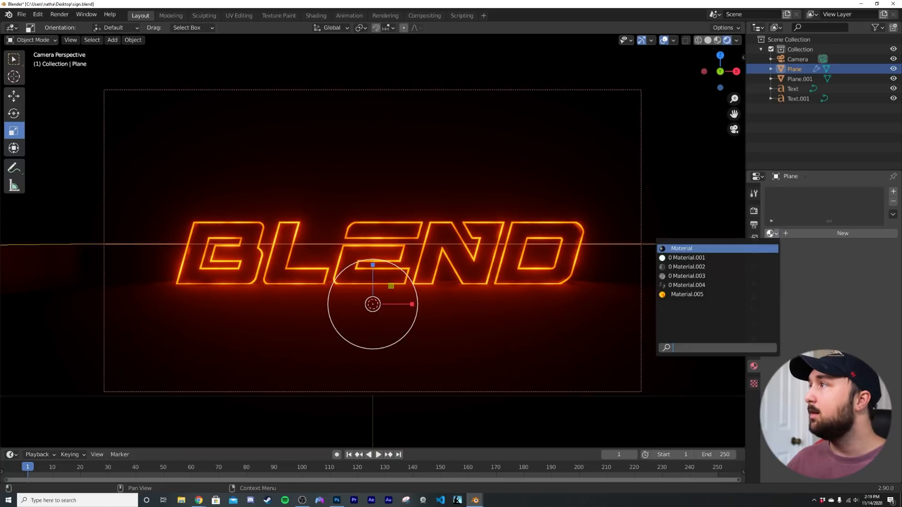
left_click(703, 248)
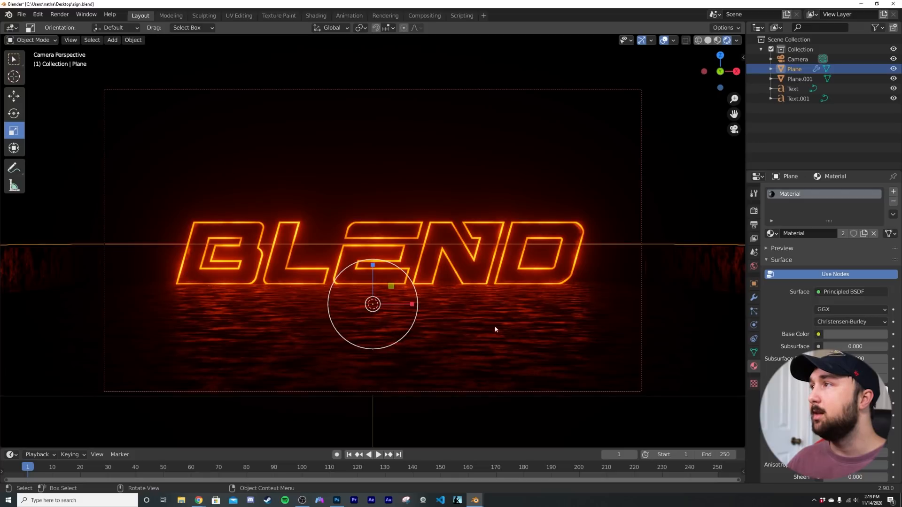
Assign the floor's existing material, Material, to the backdrop plane.
left_click(472, 158)
left_click(770, 234)
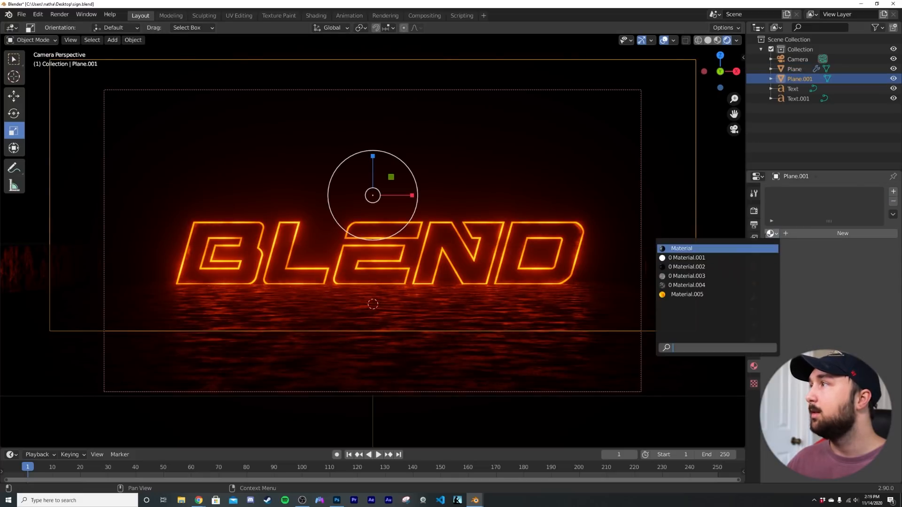
left_click(685, 266)
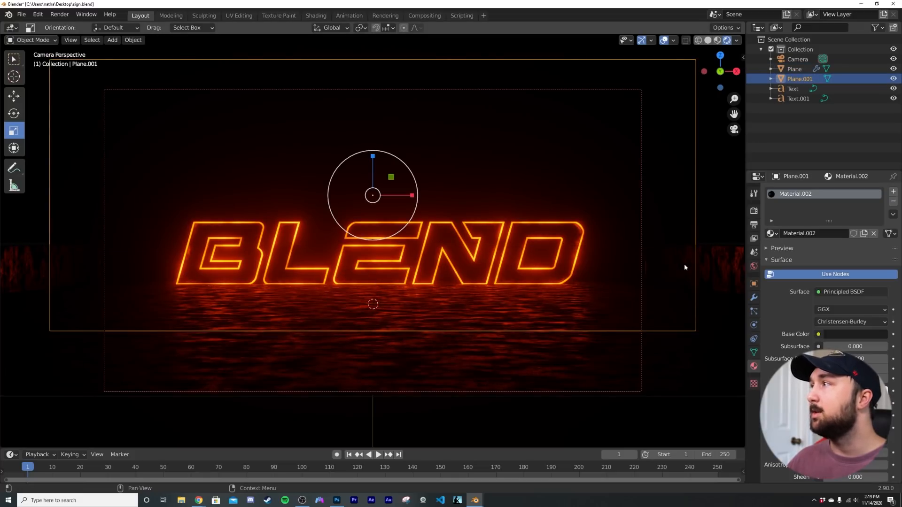
In the Shading workspace, set the floor material's Noise Texture scale to 0.870 while previewing the scene in rendered shading.
left_click(479, 358)
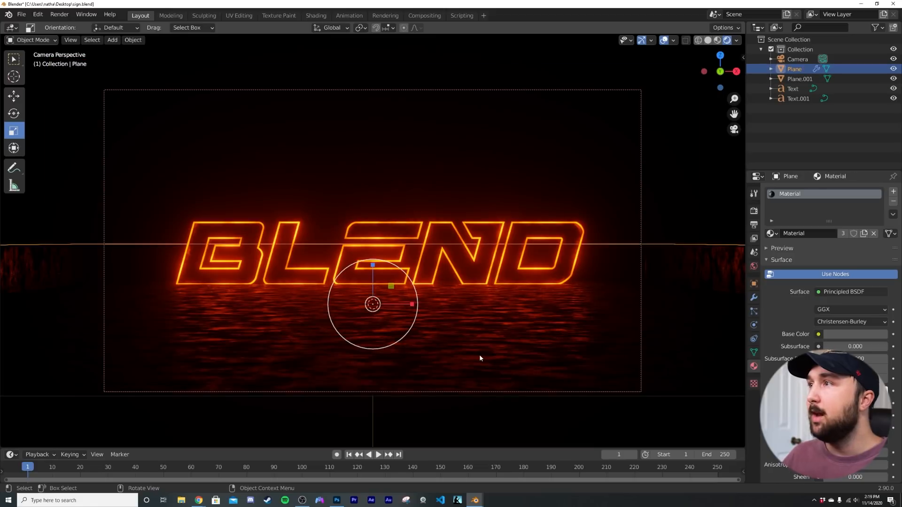
left_click(315, 16)
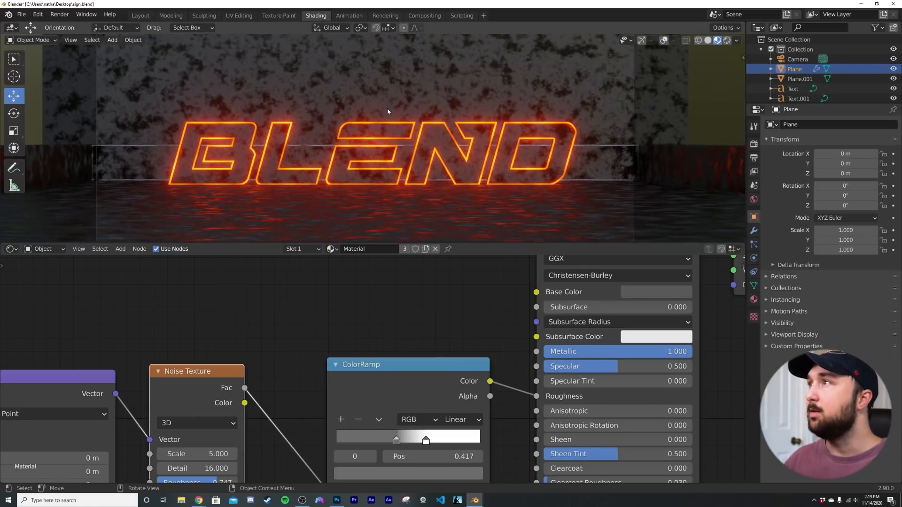
scroll(386, 123, "down", 3)
scroll(402, 182, "up", 4)
middle_click_drag(403, 183, 409, 103, "shift")
scroll(411, 123, "down", 6)
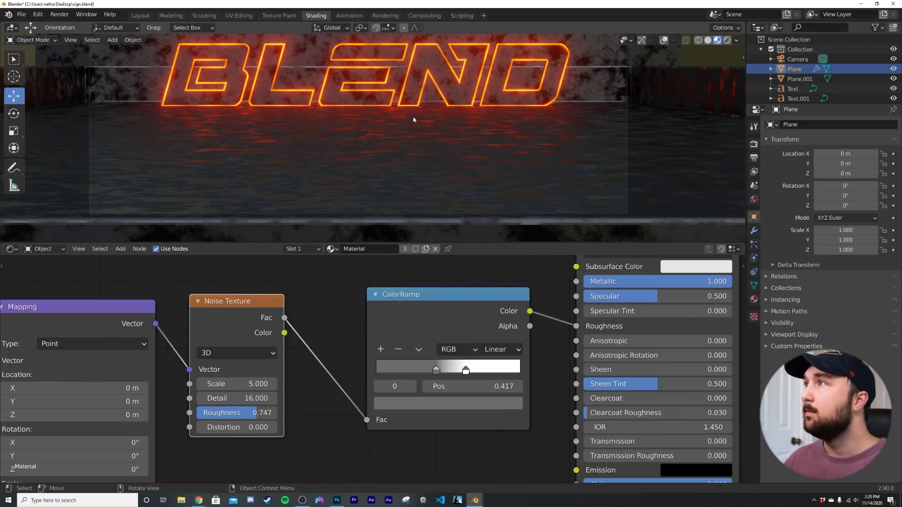
key("z")
left_click(416, 61)
middle_click_drag(416, 61, 419, 88, "shift")
left_click_drag(239, 384, 219, 384)
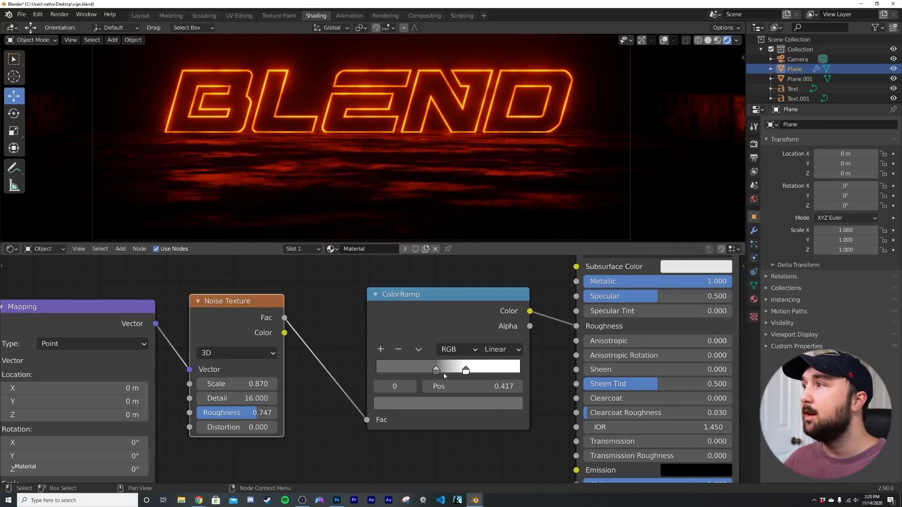
Darken the grey first stop of the ColorRamp that drives the floor material's roughness.
left_click(432, 402)
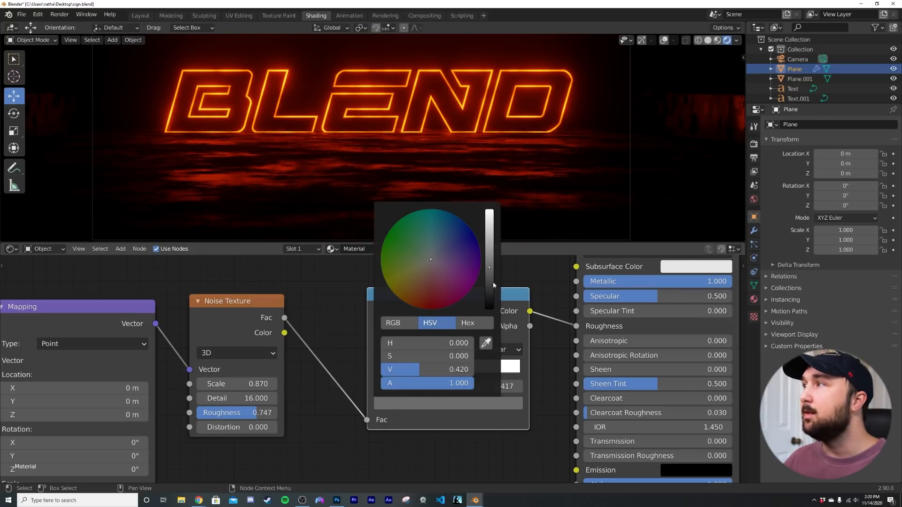
left_click(488, 297)
mouse_move(489, 291)
left_mouse_down()
mouse_move(489, 282)
mouse_move(489, 291)
left_mouse_up()
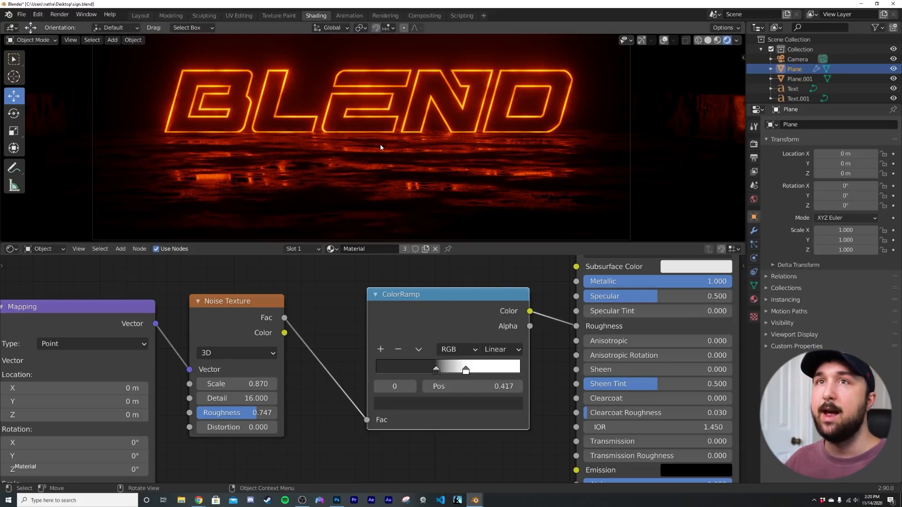
Switch the viewport to Material Preview, view the floor from above at an angle, and enlarge the node editor.
scroll(382, 146, "down", 5)
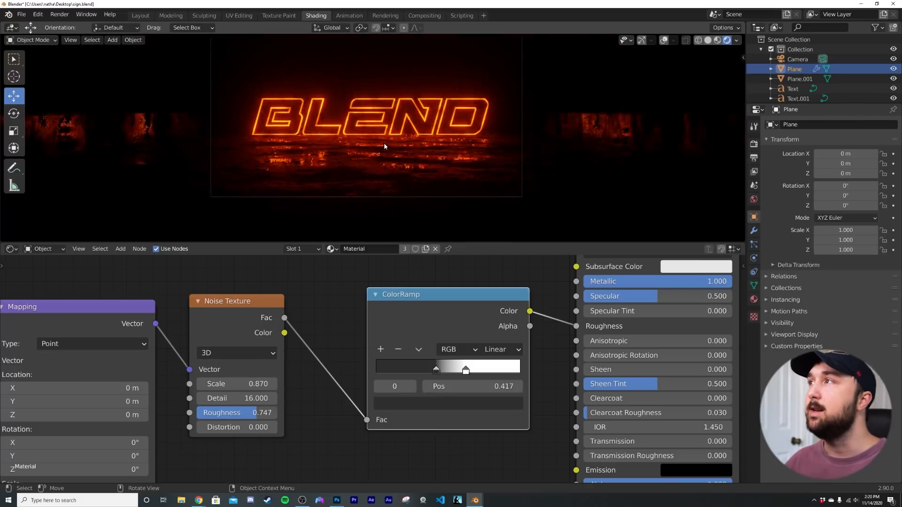
key("z")
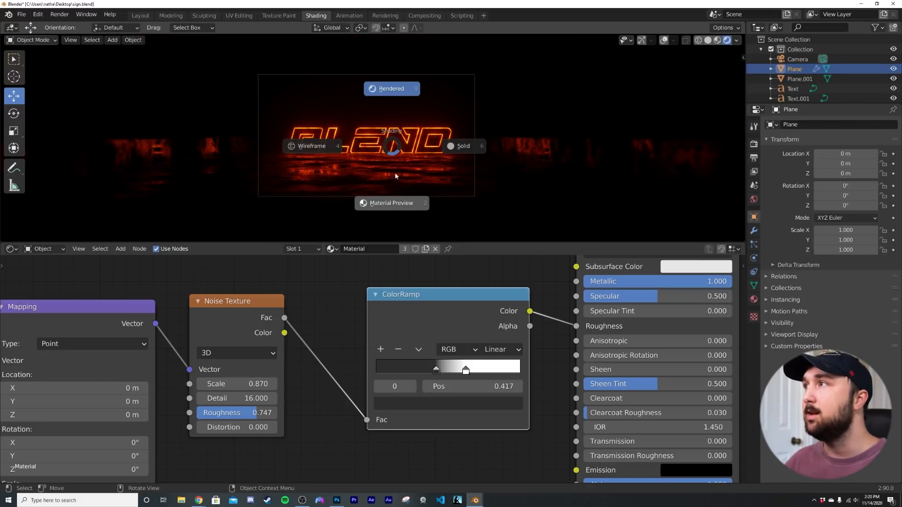
left_click(395, 202)
scroll(395, 199, "up", 3)
mouse_move(395, 199)
middle_mouse_down()
mouse_move(416, 178)
mouse_move(399, 197)
middle_mouse_up()
scroll(385, 213, "down", 6)
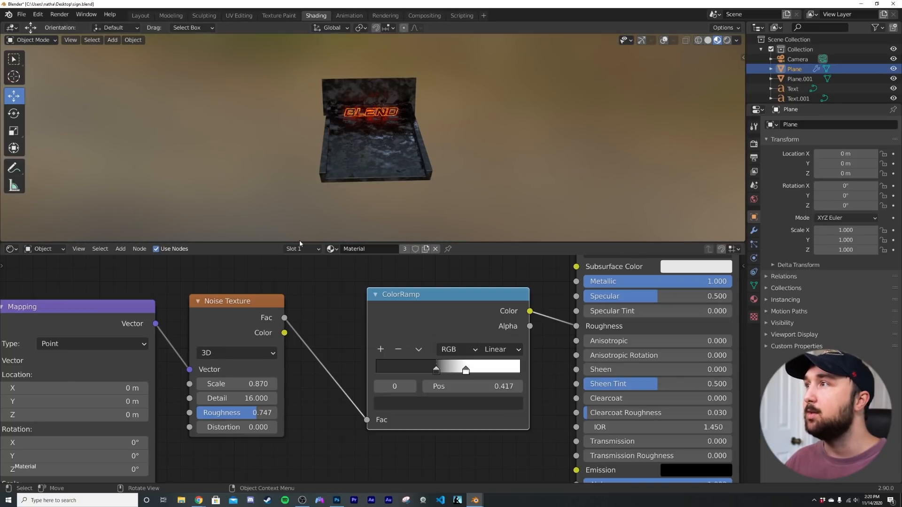
left_click_drag(280, 242, 280, 166)
scroll(350, 113, "up", 6)
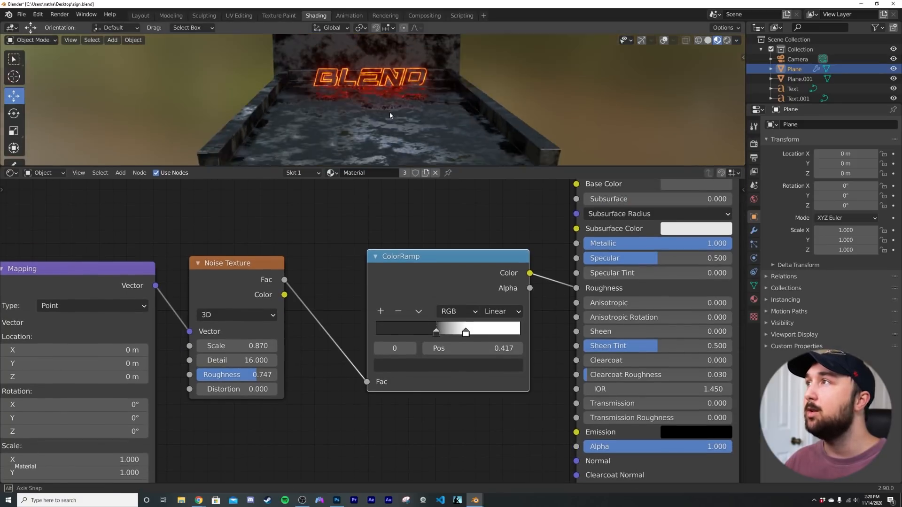
Add a Bump node below the ColorRamp and connect its Normal output to the Principled BSDF's Normal input.
scroll(465, 371, "up", 3)
middle_click_drag(468, 372, 407, 278)
key("shift+a")
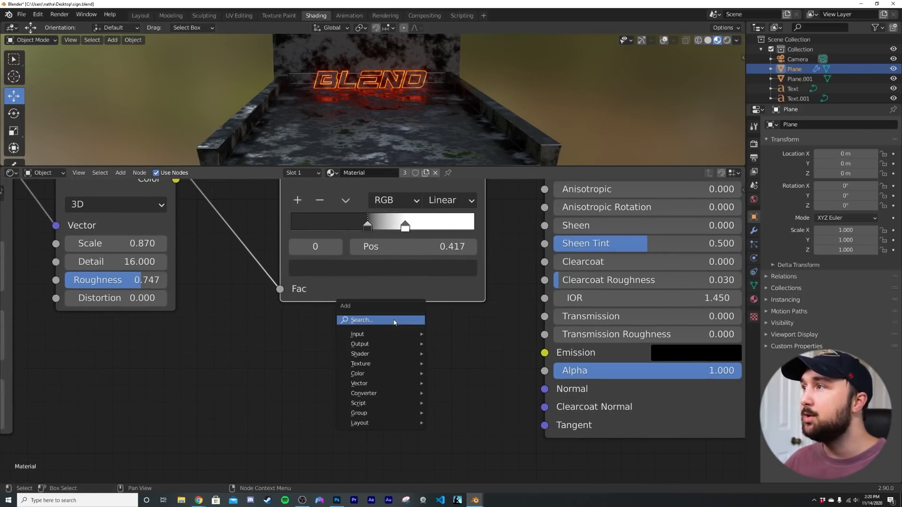
left_click(395, 322)
type("bum")
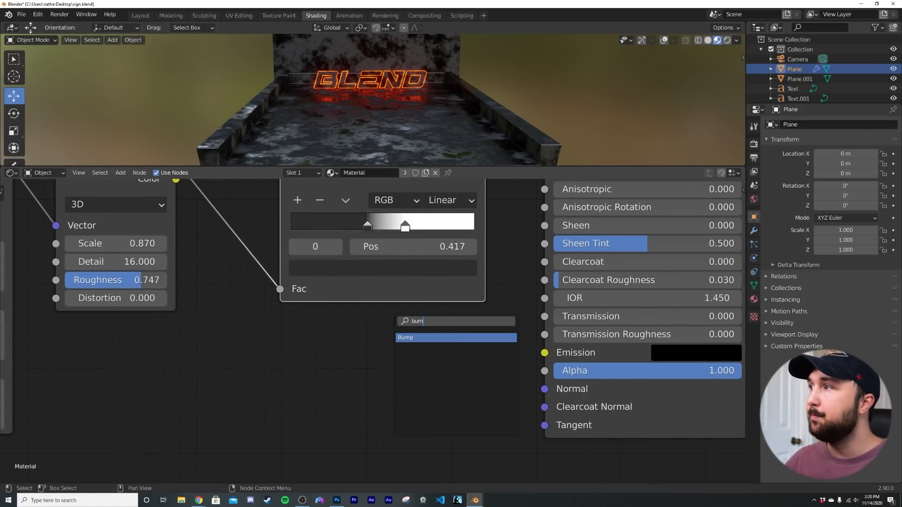
left_click(437, 337)
left_click_drag(472, 396, 545, 388)
Add a Voronoi Texture node below the Mapping node, leaving room for another node before the Bump.
middle_click_drag(544, 389, 675, 375)
key("shift+a")
left_click(376, 349)
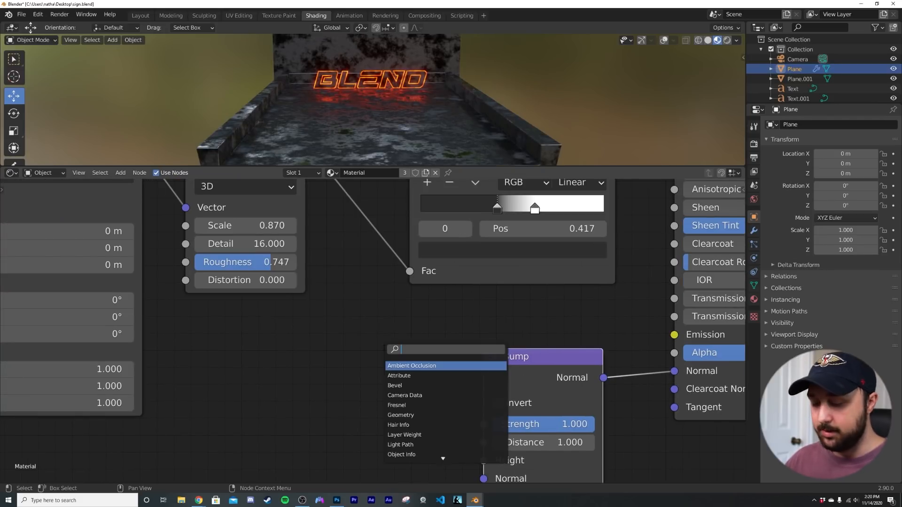
type("vor")
key("Return")
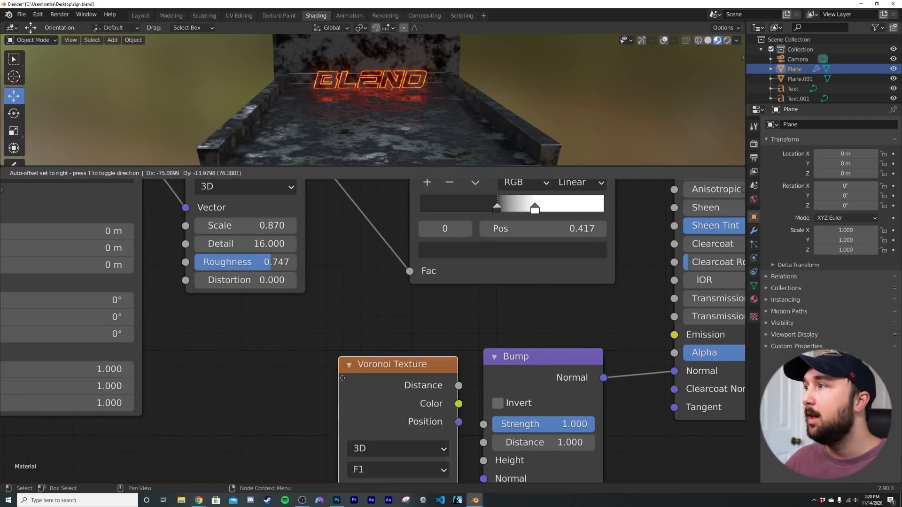
left_click(161, 384)
Add a ColorRamp between the Voronoi Texture and Bump, linking Voronoi Distance to its Fac and its Color to the Bump Height.
scroll(329, 354, "down", 3)
key("shift+a")
left_click(333, 350)
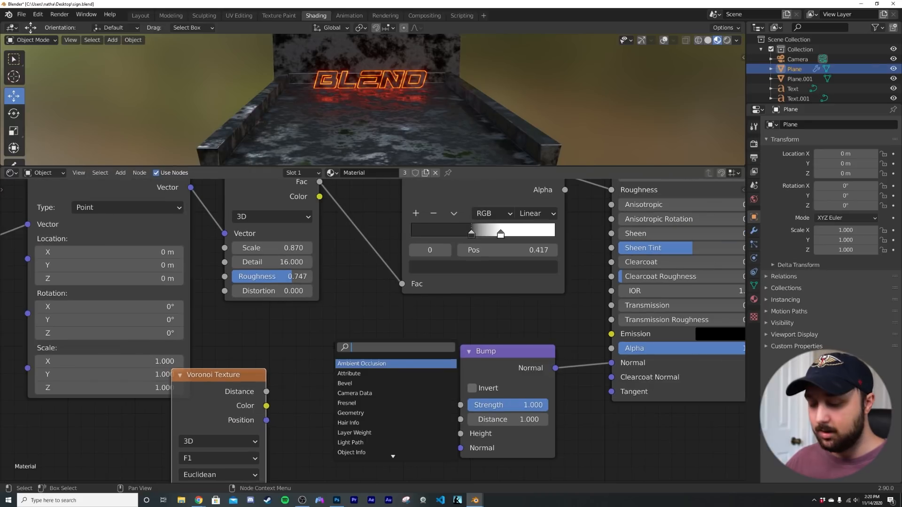
type("col")
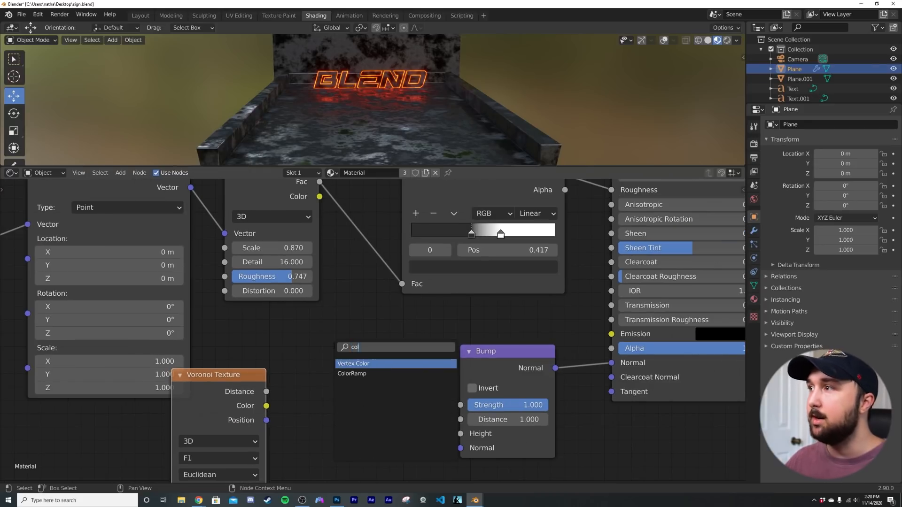
left_click(352, 373)
left_click(360, 424)
middle_click_drag(361, 424, 506, 373)
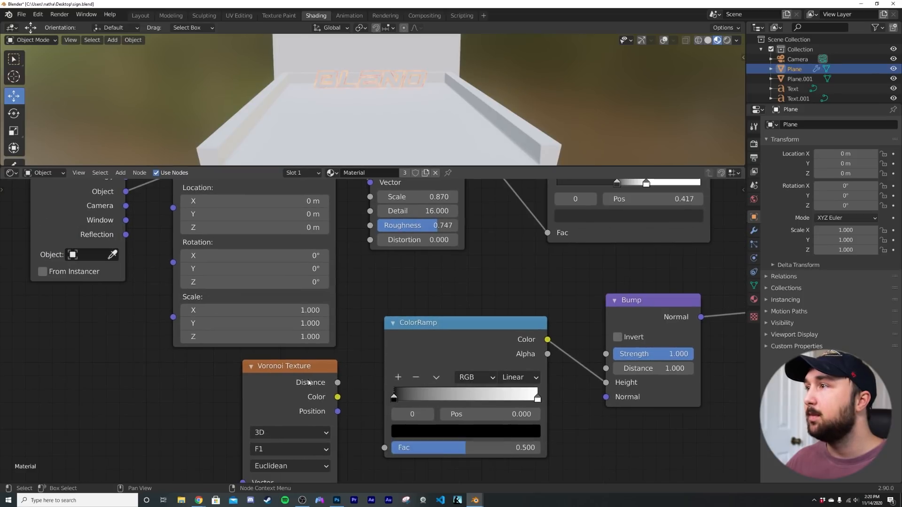
left_click_drag(338, 382, 361, 396)
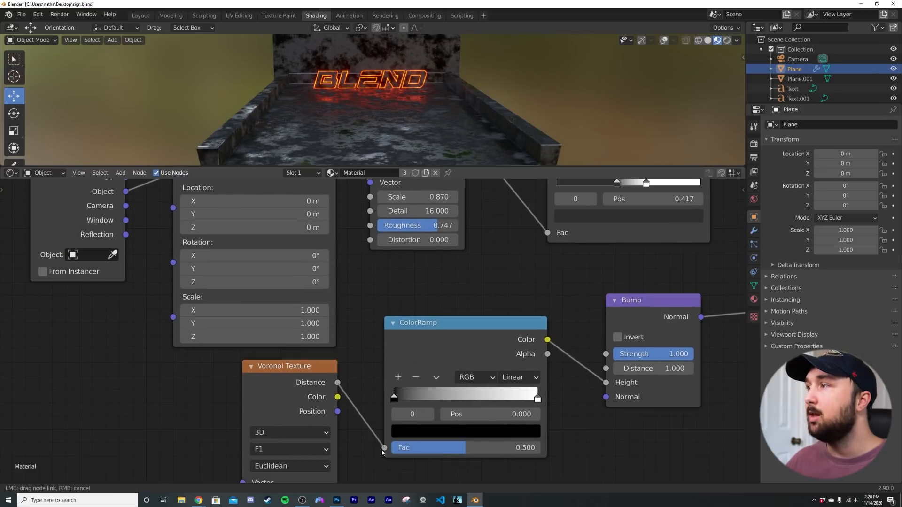
left_click_drag(381, 449, 381, 450)
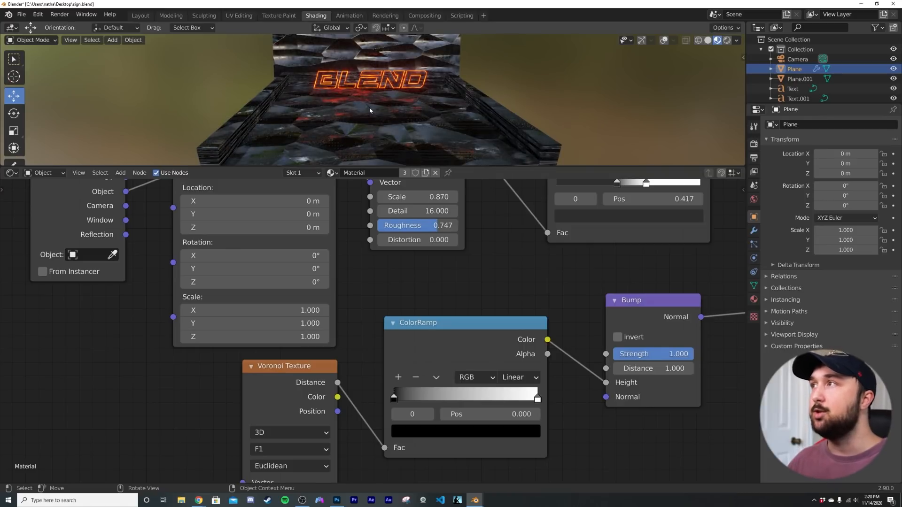
Try the Voronoi Color output as the new ColorRamp's factor, inspect the floor, and reconnect the Distance output.
left_click_drag(337, 398, 384, 448)
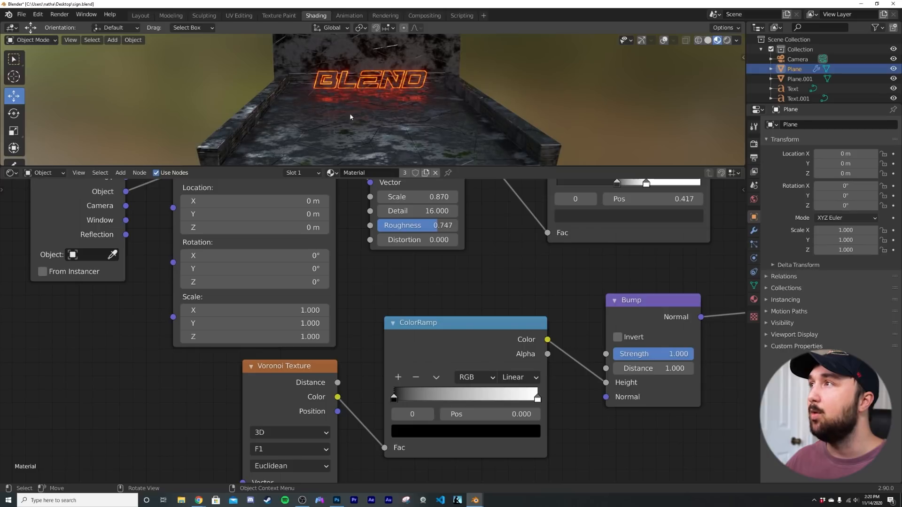
middle_click_drag(320, 123, 378, 105)
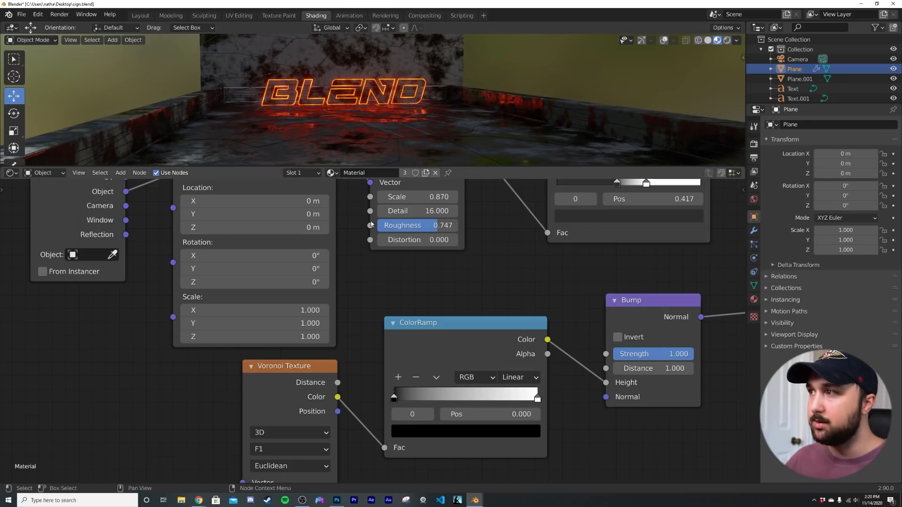
left_click_drag(337, 383, 385, 447)
Connect the Mapping node's Vector output to the Voronoi Texture's Vector input.
scroll(349, 275, "down", 2)
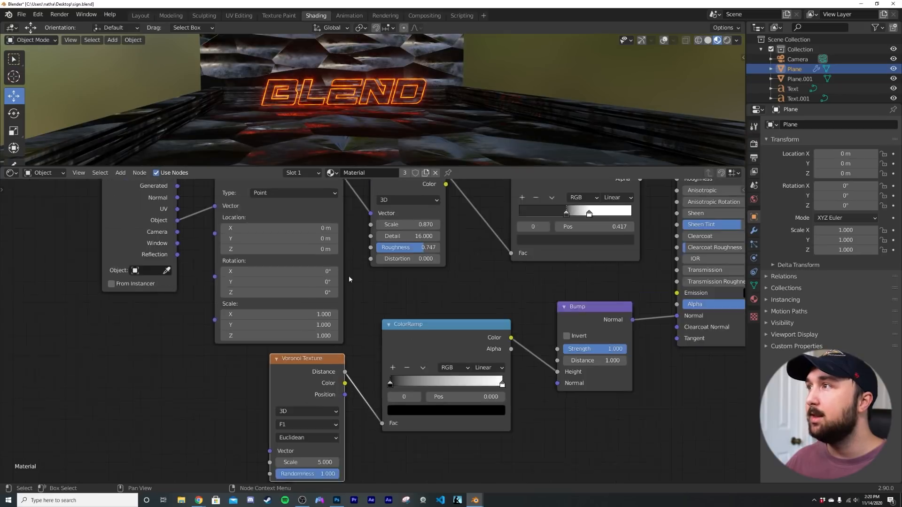
left_click_drag(350, 202, 285, 434)
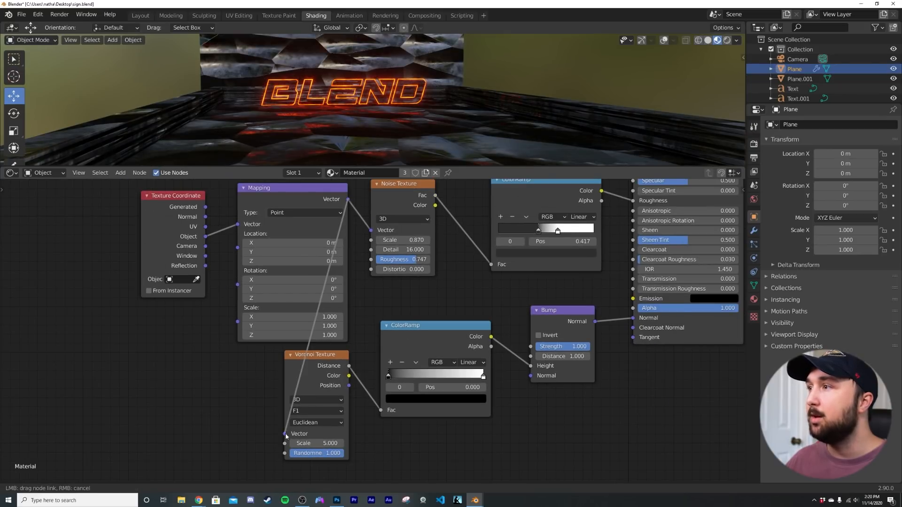
Lower the Bump node's Strength to 0.471.
middle_click_drag(396, 107, 391, 76)
scroll(392, 77, "up", 3)
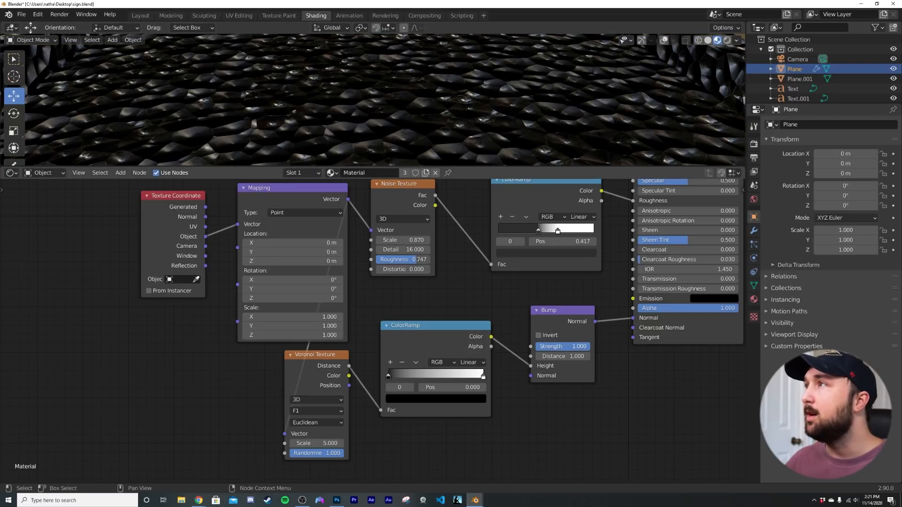
left_click_drag(577, 346, 554, 346)
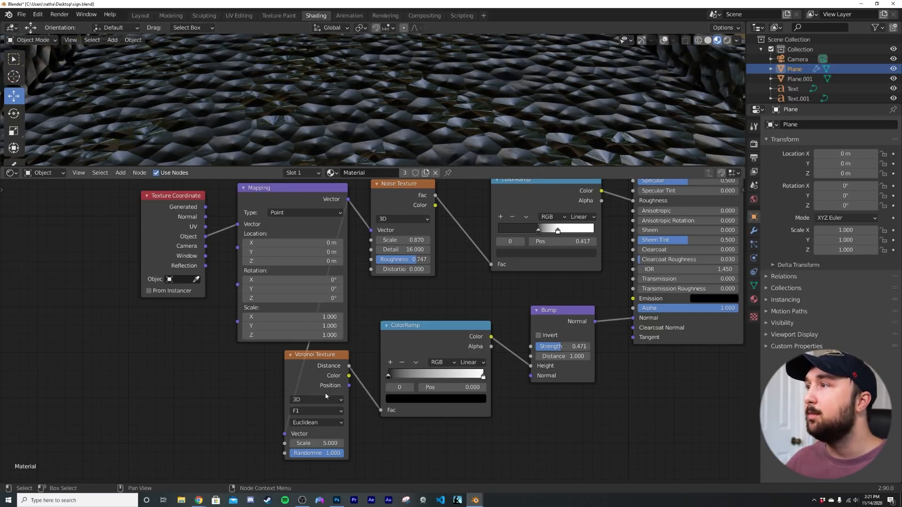
Change the Voronoi Texture's distance metric to Chebychev and its feature output to F2.
left_click(317, 411)
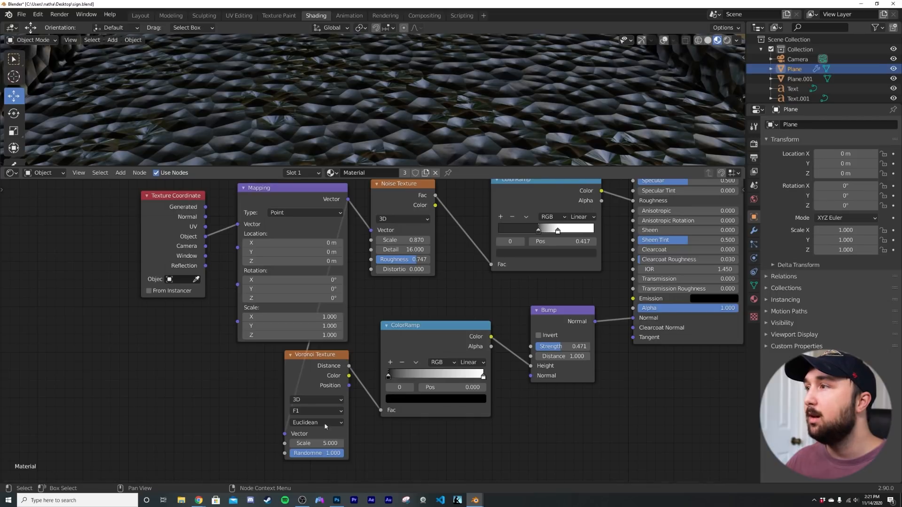
left_click(318, 422)
left_click(321, 452)
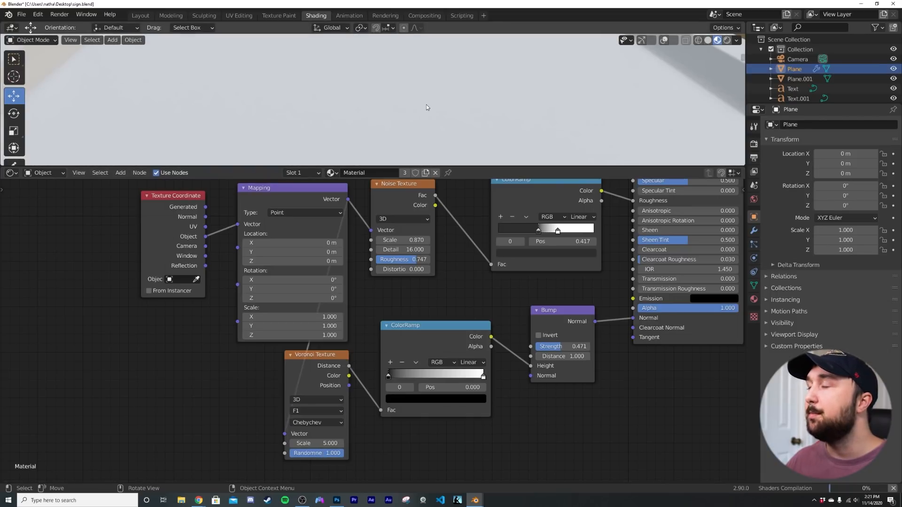
left_click(326, 412)
left_click(313, 432)
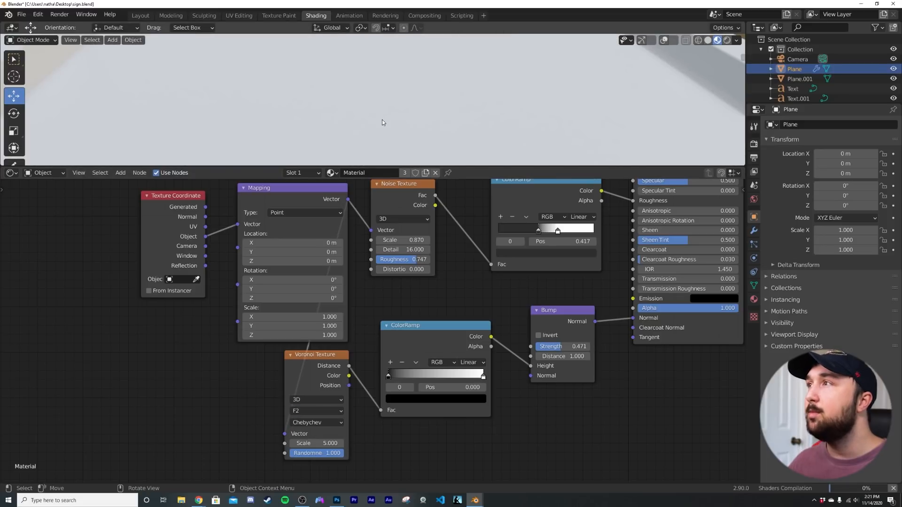
middle_click_drag(390, 112, 410, 109)
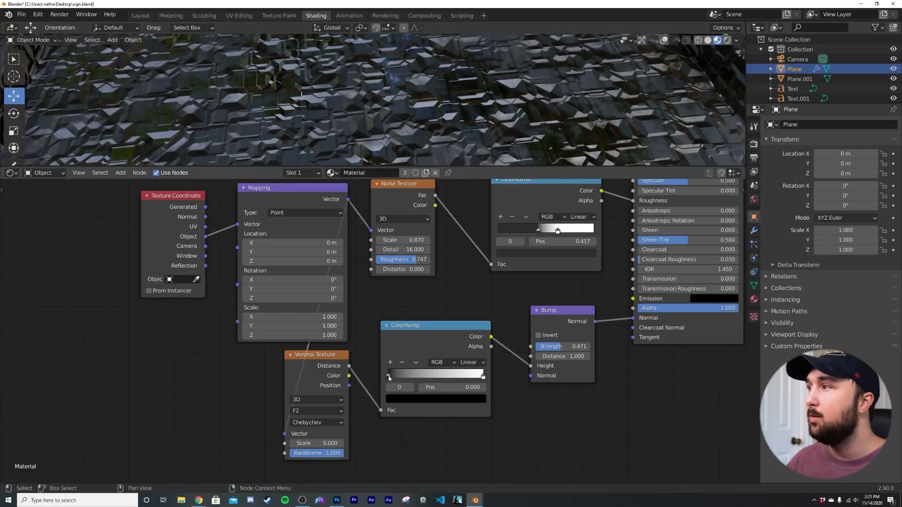
Reduce the Voronoi Texture's Scale to 0.920, judging the pattern through the camera.
left_click_drag(320, 443, 227, 443)
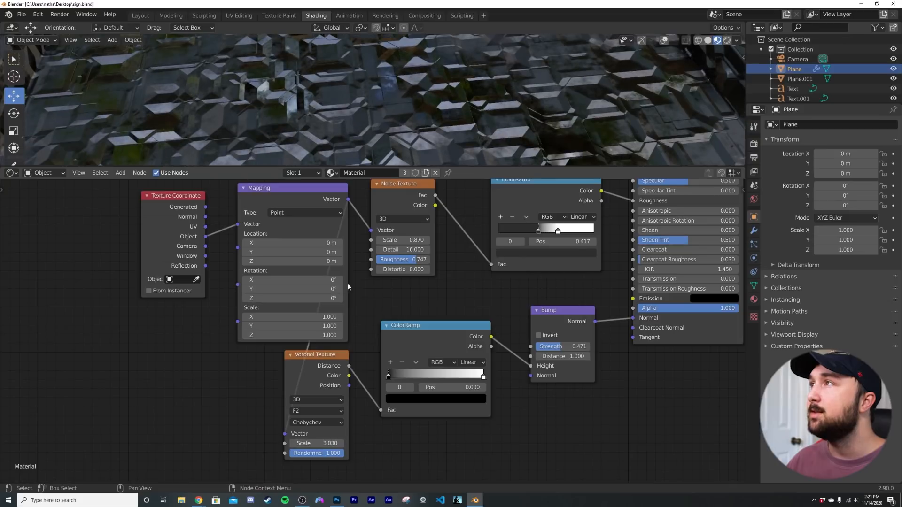
key("KP_0")
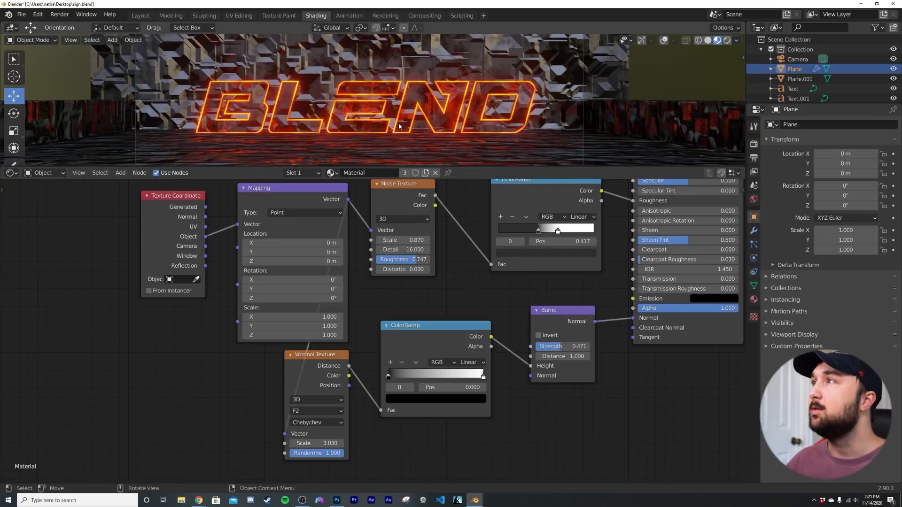
scroll(389, 155, "down", 2)
left_click_drag(319, 443, 237, 443)
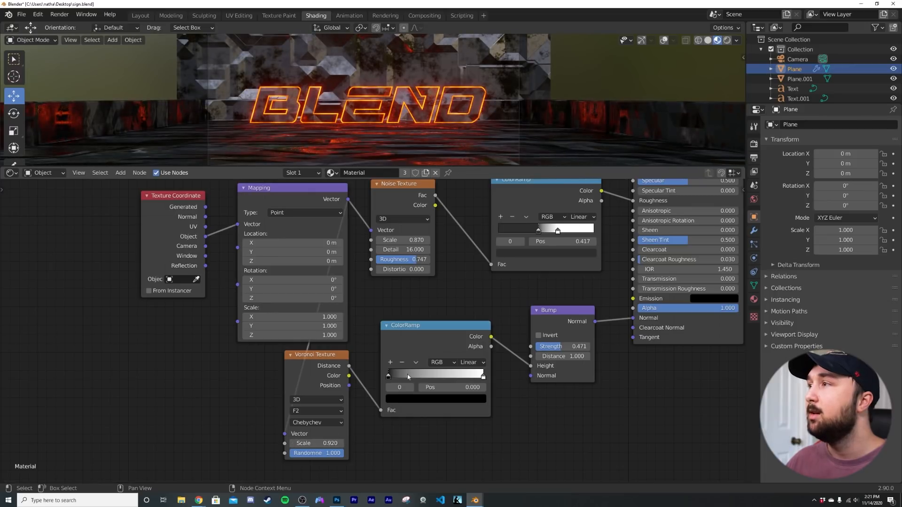
Set the white stop of the ColorRamp feeding the Bump to position 0.577, and the Bump Strength to 0.429.
left_click_drag(388, 376, 436, 379)
left_click_drag(449, 376, 388, 376)
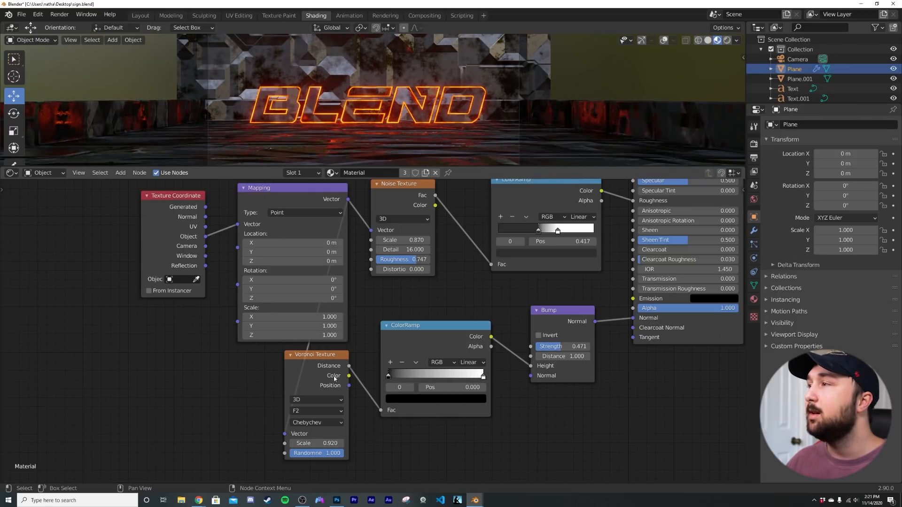
left_click_drag(483, 376, 440, 377)
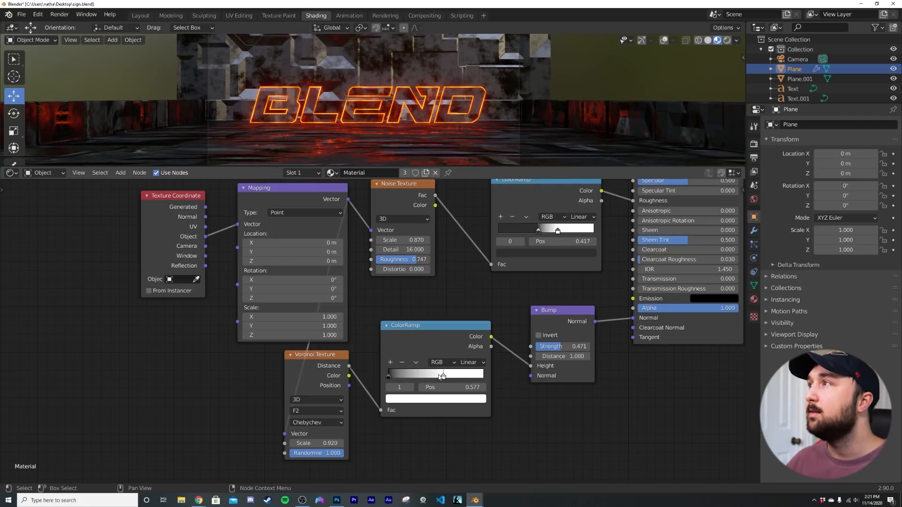
left_click_drag(559, 346, 557, 346)
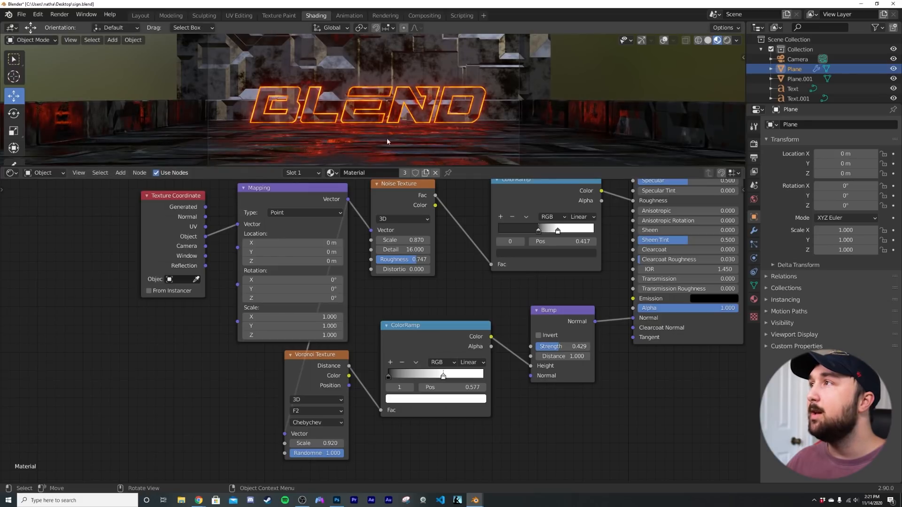
Try the Bump node's Invert option on and off, comparing the floor relief, and leave it off.
middle_click_drag(233, 125, 424, 53)
left_click(538, 335)
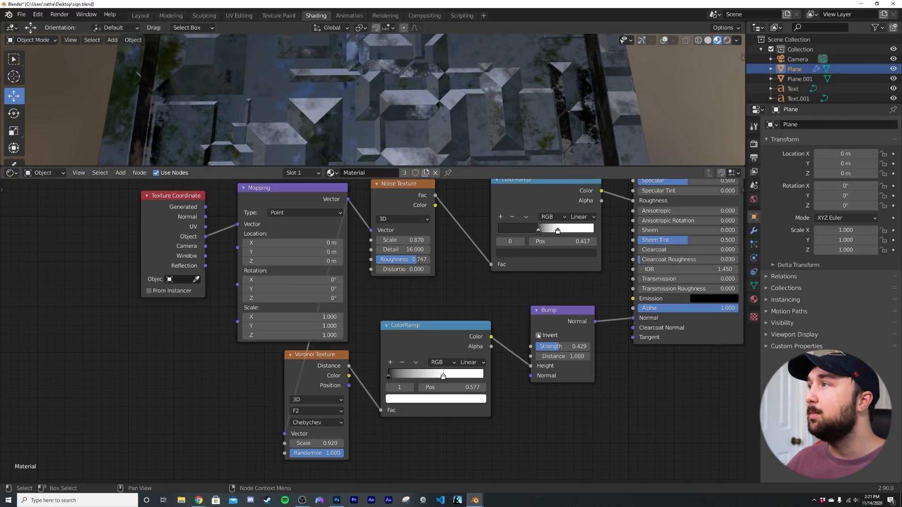
left_click(538, 336)
left_click(538, 335)
middle_click_drag(381, 75, 367, 142)
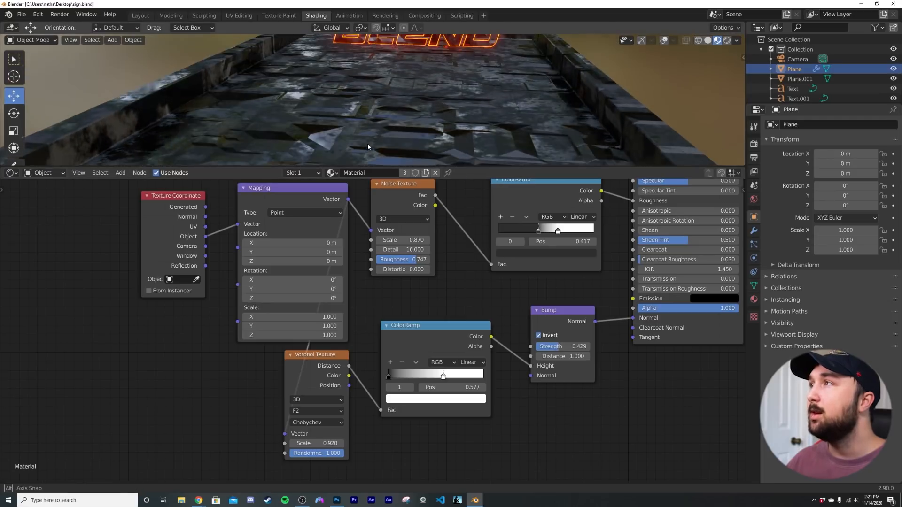
left_click(546, 336)
middle_click_drag(412, 133, 422, 155)
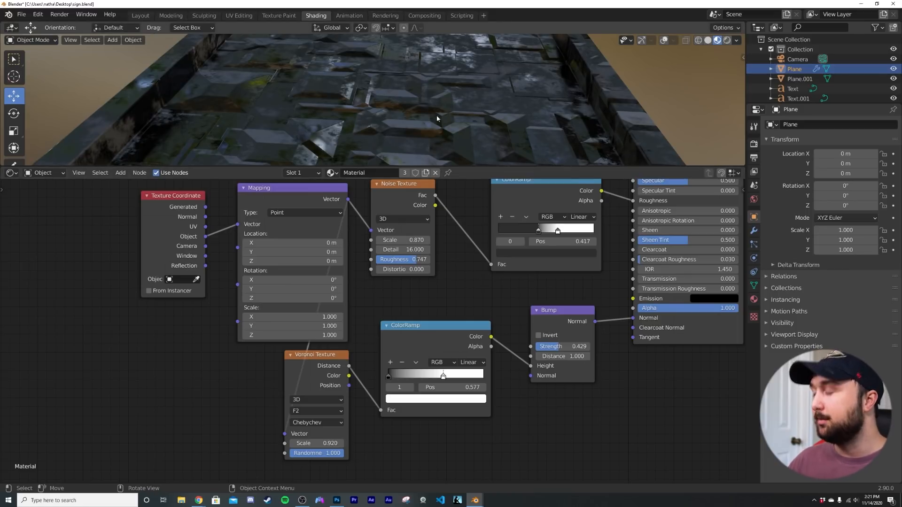
Check the rendered scene through the camera in the Layout workspace with overlays and gizmos hidden.
key("KP_0")
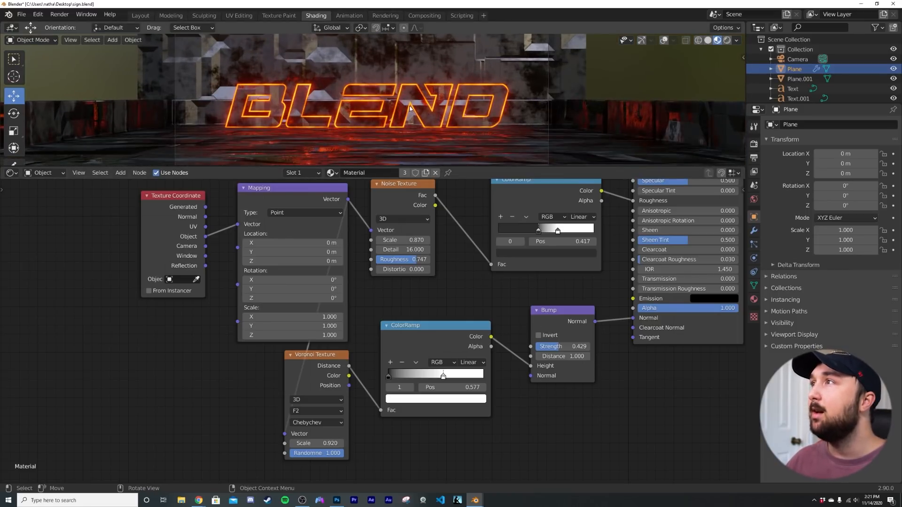
left_click(140, 16)
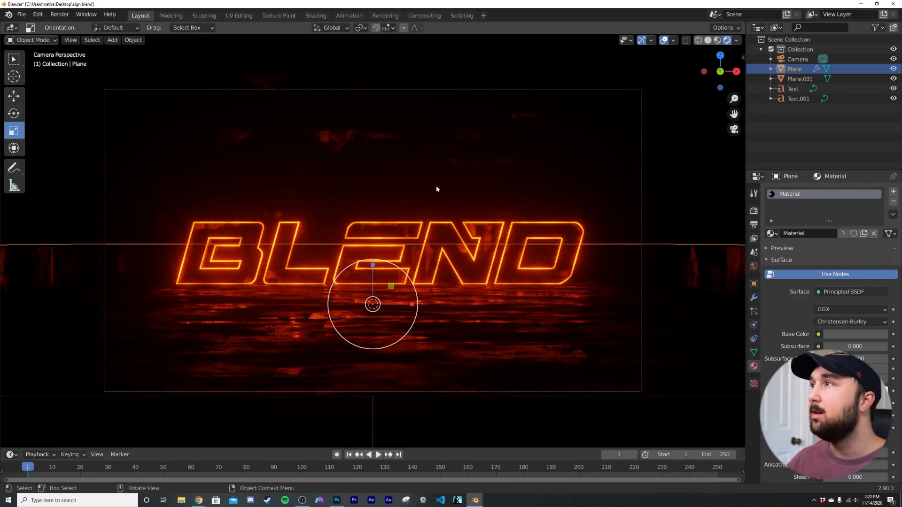
left_click(664, 39)
left_click(642, 40)
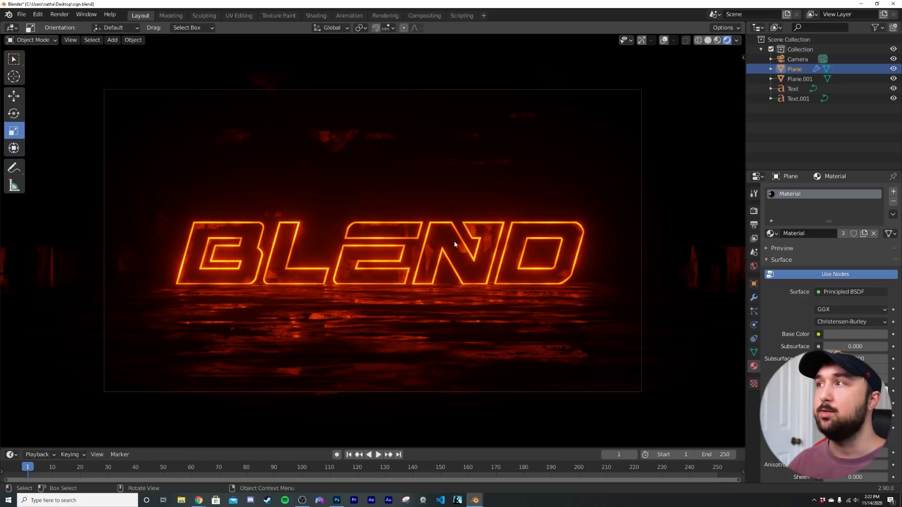
Add an area light and show the viewport gizmos and overlays again for moving it.
key("shift+a")
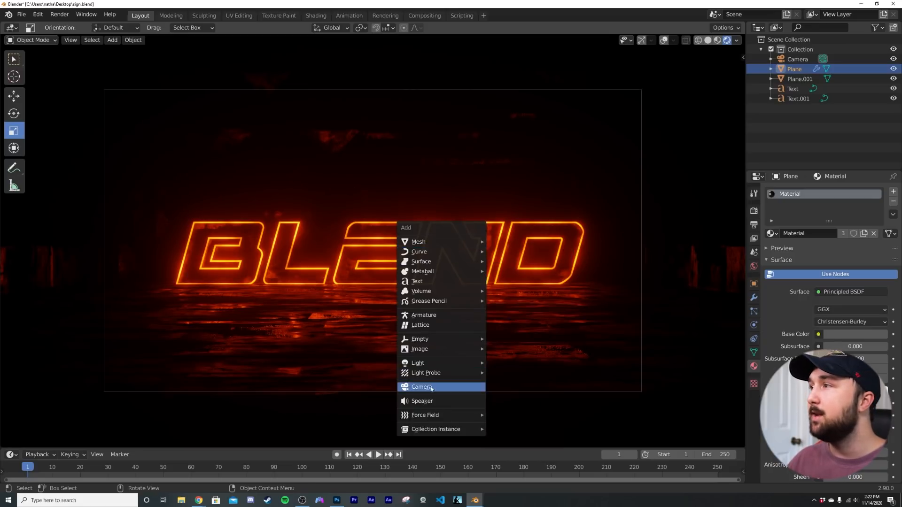
mouse_move(469, 363)
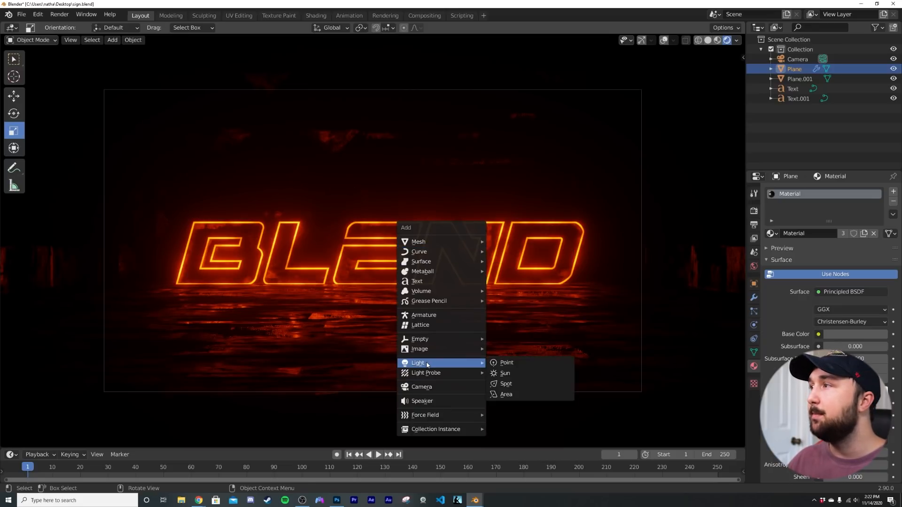
left_click(507, 395)
middle_click_drag(506, 395, 352, 279)
left_click(21, 97)
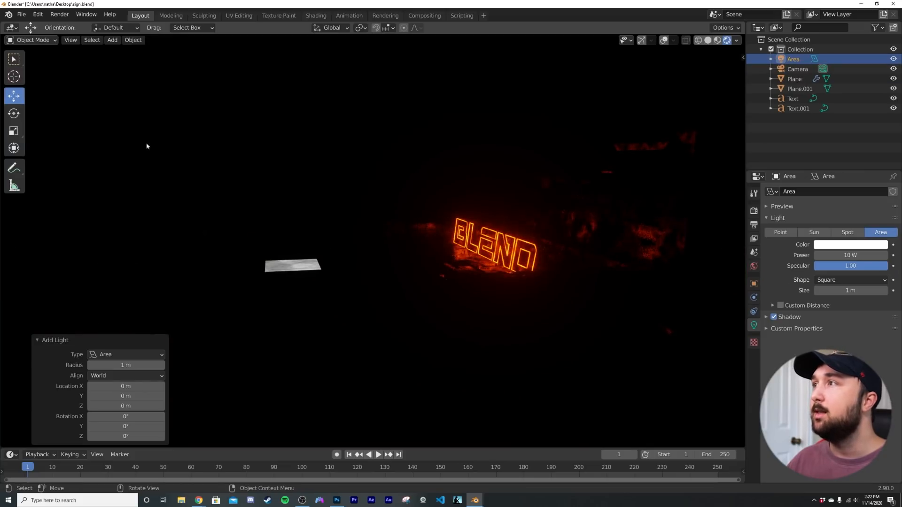
left_click(640, 40)
left_click(664, 40)
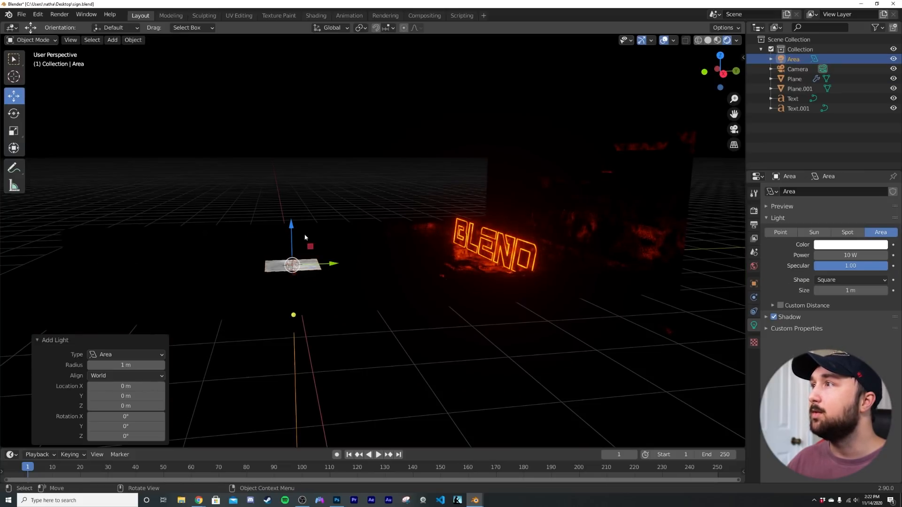
Move the area light up and back above the BLEND sign, placing it just above the camera frame.
left_click_drag(289, 231, 291, 131)
left_click_drag(329, 166, 531, 175)
middle_click_drag(554, 179, 522, 188)
left_click_drag(547, 167, 549, 165)
key("KP_0")
scroll(517, 155, "down", 2)
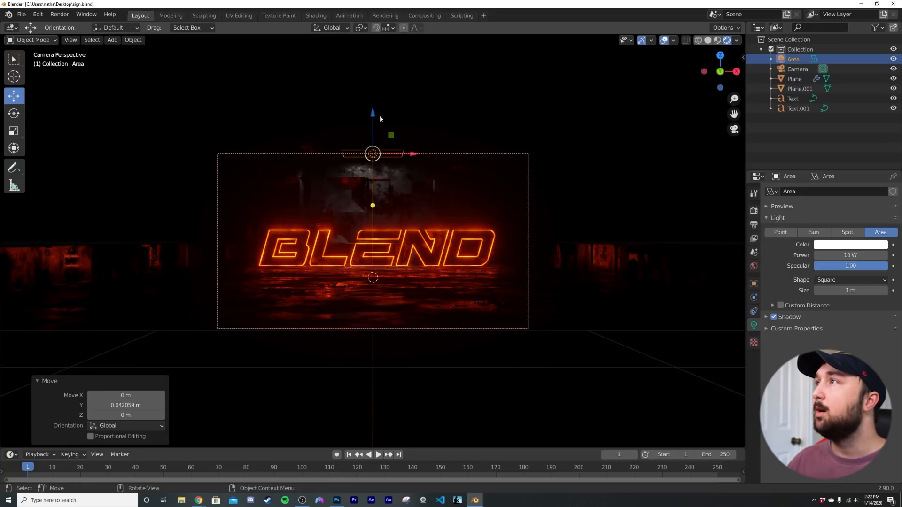
left_click_drag(380, 117, 382, 80)
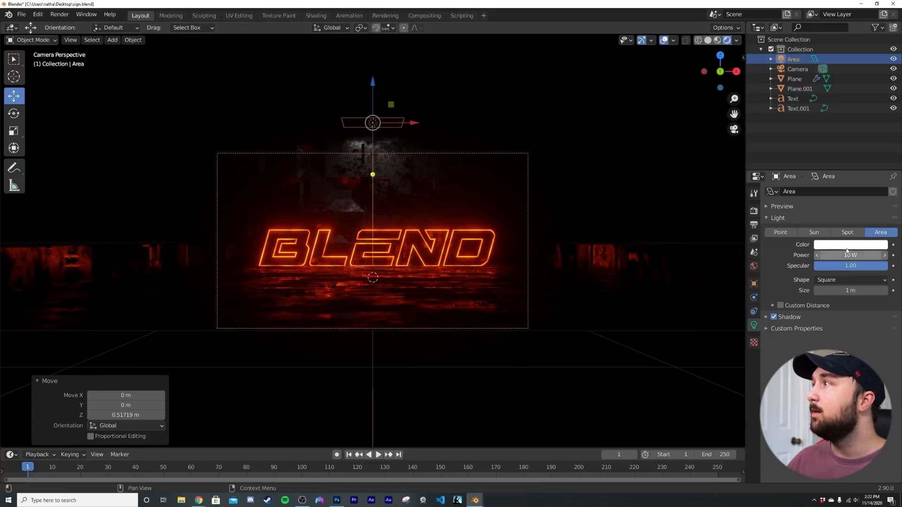
Tint the area light pale blue (hue 0.544, saturation 0.485) and raise its power to 180.1 W.
left_click(867, 244)
left_click_drag(845, 134, 843, 134)
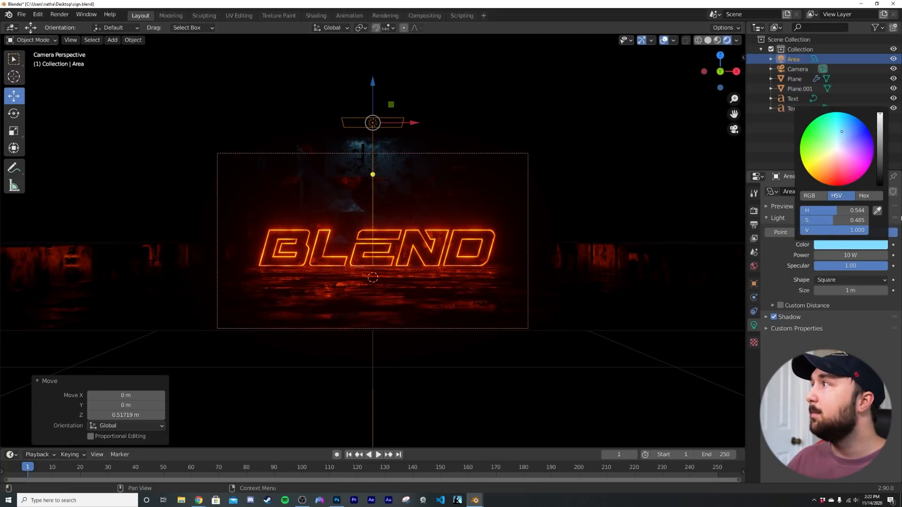
left_click_drag(870, 254, 887, 255)
scroll(341, 268, "up", 2)
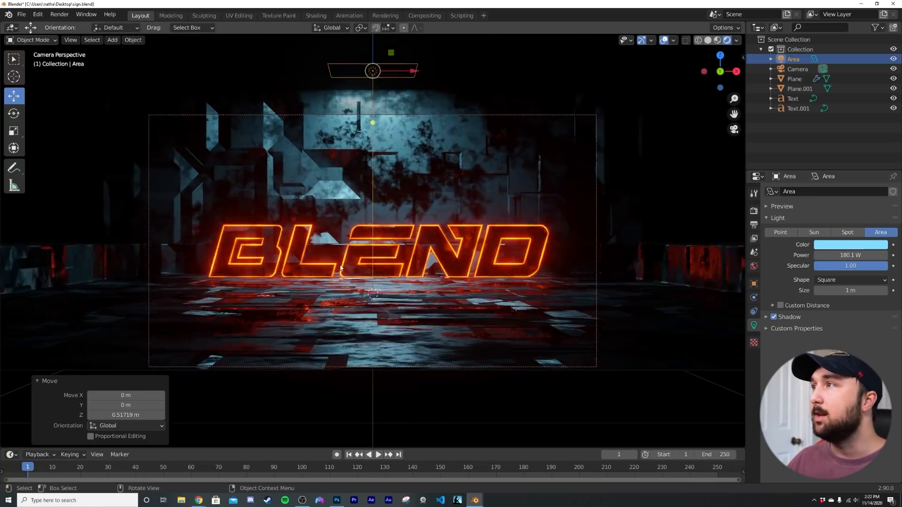
scroll(341, 268, "up", 2)
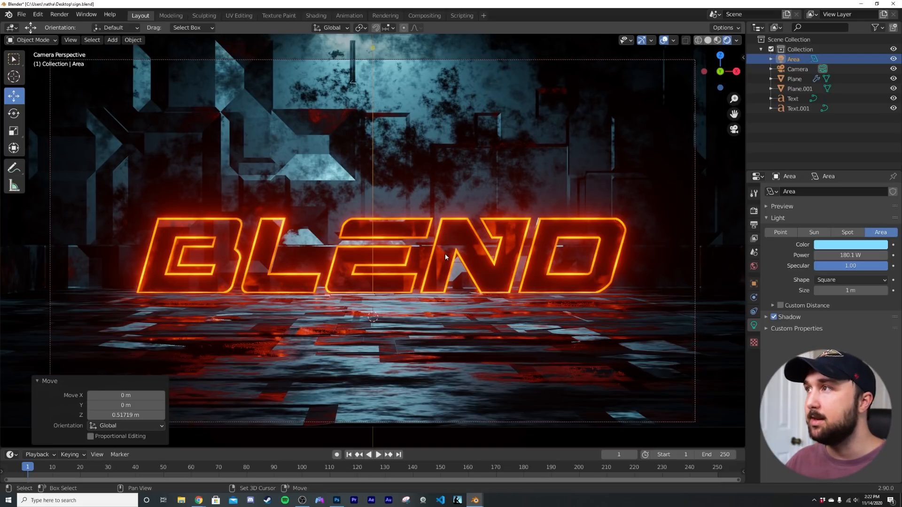
Add a cube mesh at the world origin.
key("shift+a")
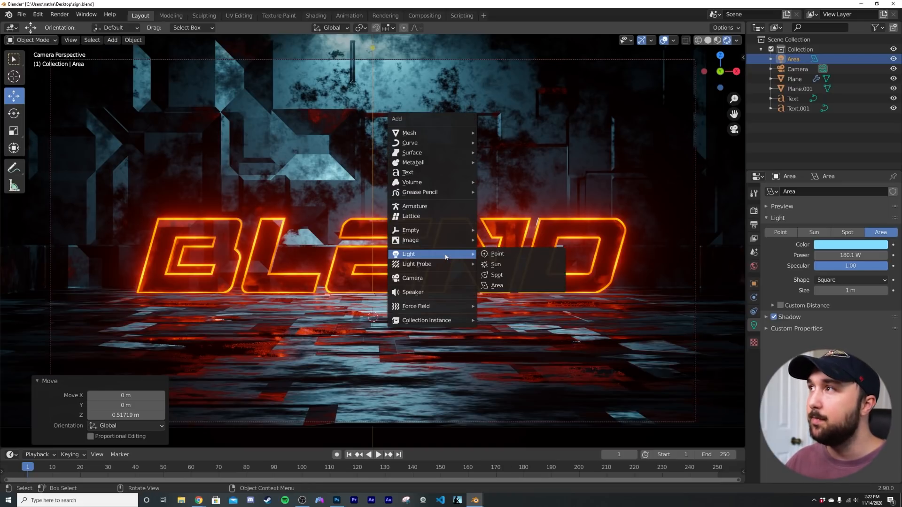
mouse_move(438, 136)
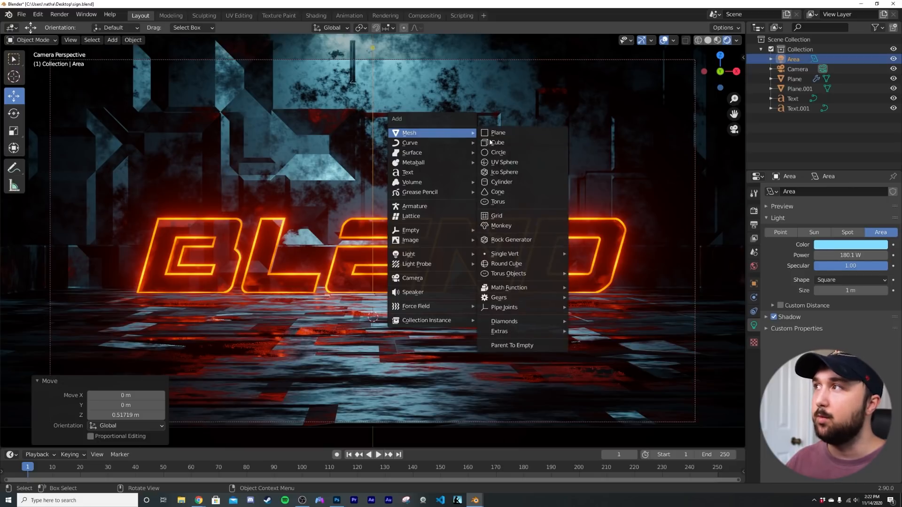
left_click(494, 142)
scroll(427, 269, "down", 3)
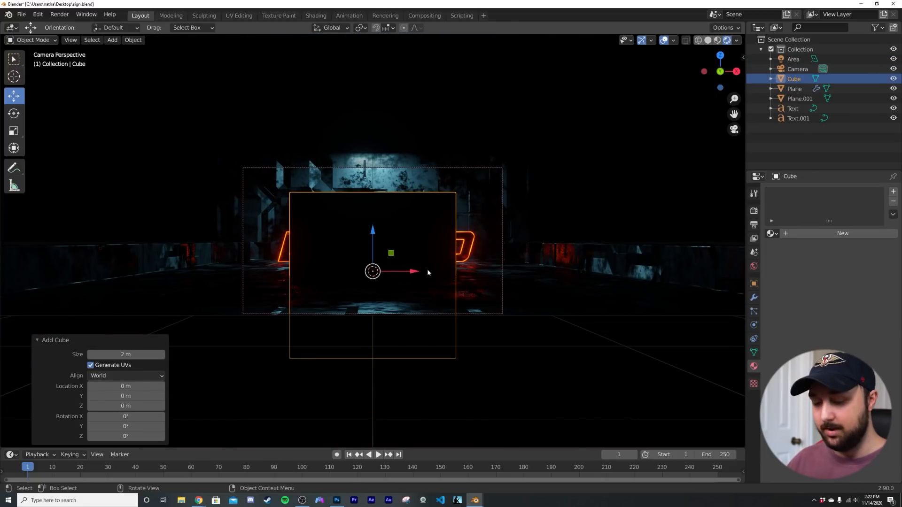
Scale the cube uniformly by 8 and apply its scale.
key("s")
key("8")
key("Return")
key("ctrl+a")
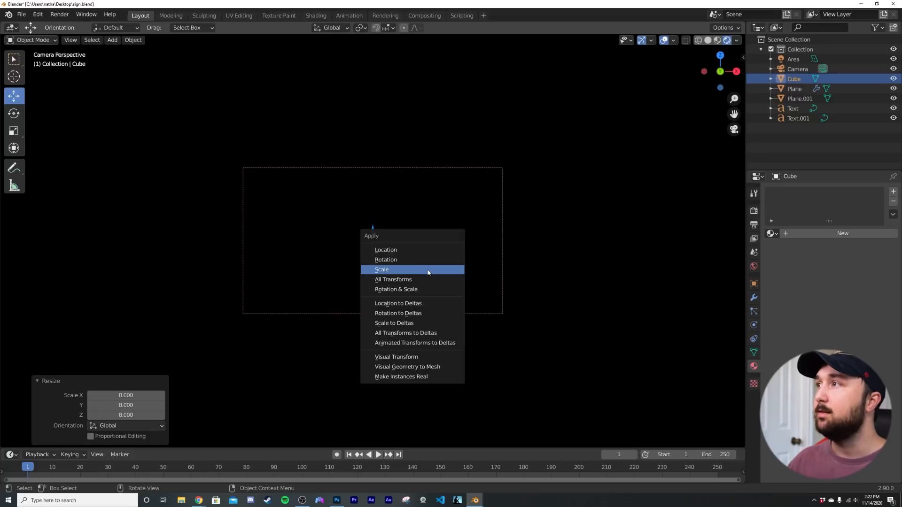
left_click(428, 270)
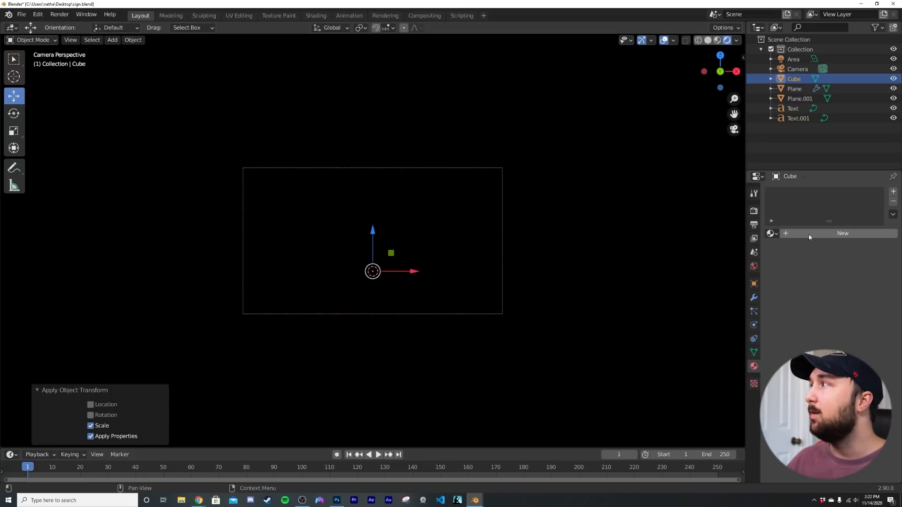
Switch to the Shading workspace with a rendered preview and enlarge the 3D viewport above the node editor.
left_click(315, 16)
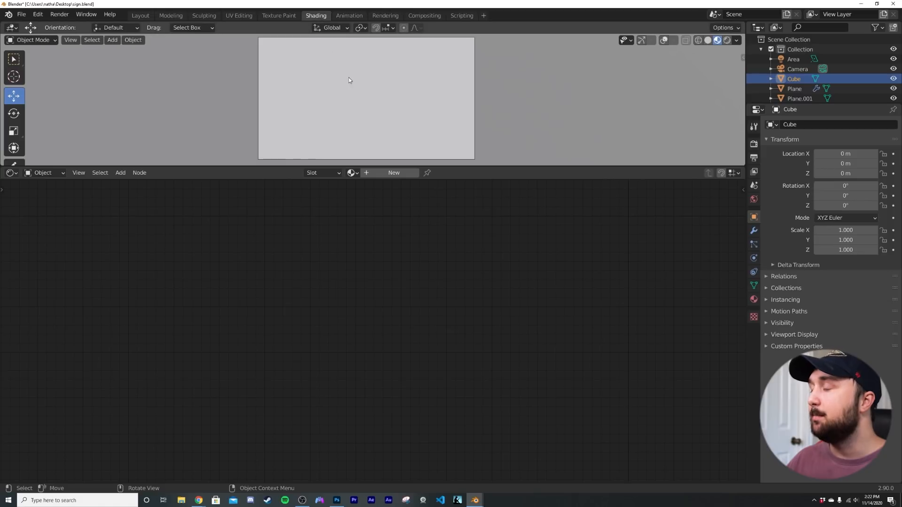
key("z")
left_click(525, 30)
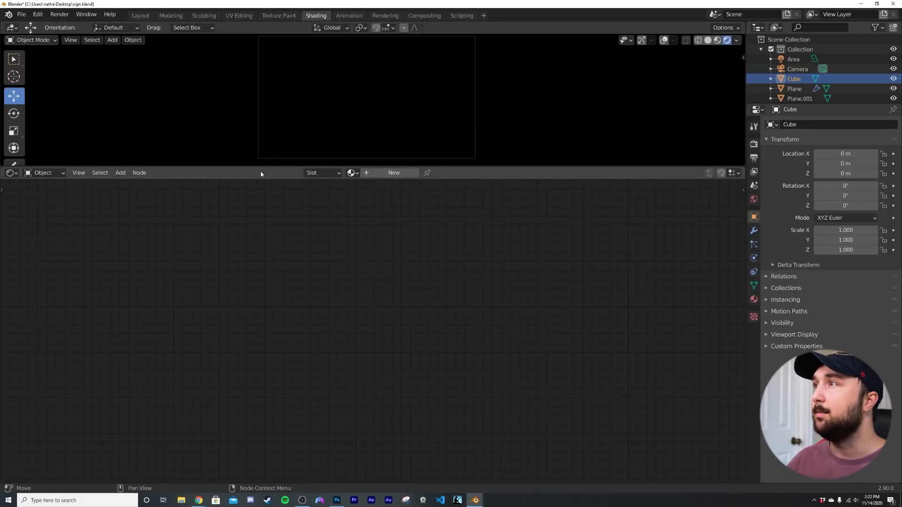
left_click_drag(256, 167, 390, 276)
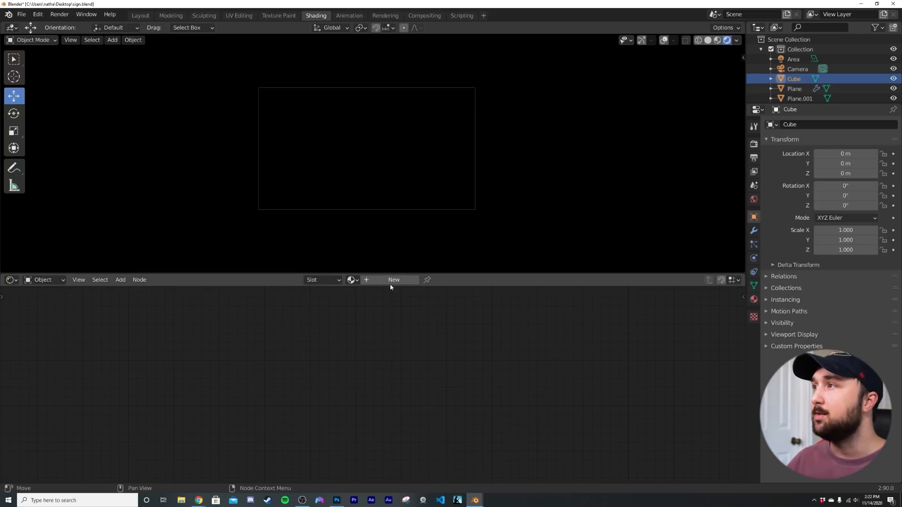
Create a new material for the cube and delete its Principled BSDF node.
left_click(393, 280)
middle_click_drag(447, 316, 326, 384)
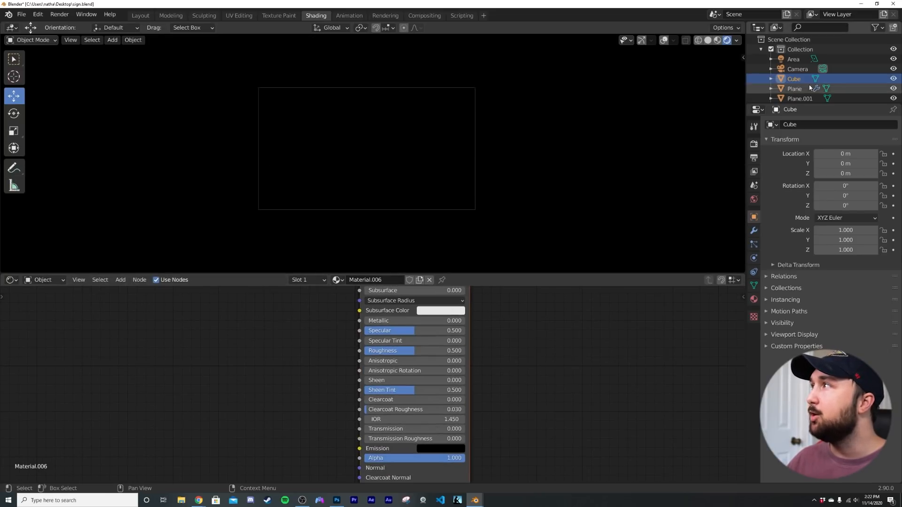
middle_click_drag(431, 336, 316, 413)
left_click(313, 319)
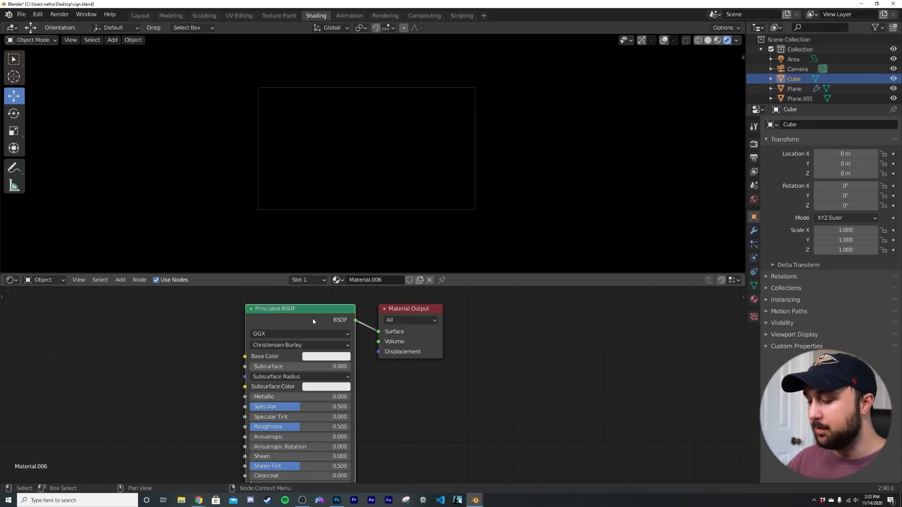
key("x")
Add a Principled Volume node and connect it to the Volume input of the Material Output.
key("shift+a")
left_click(313, 317)
type("vol")
key("Down")
key("Return")
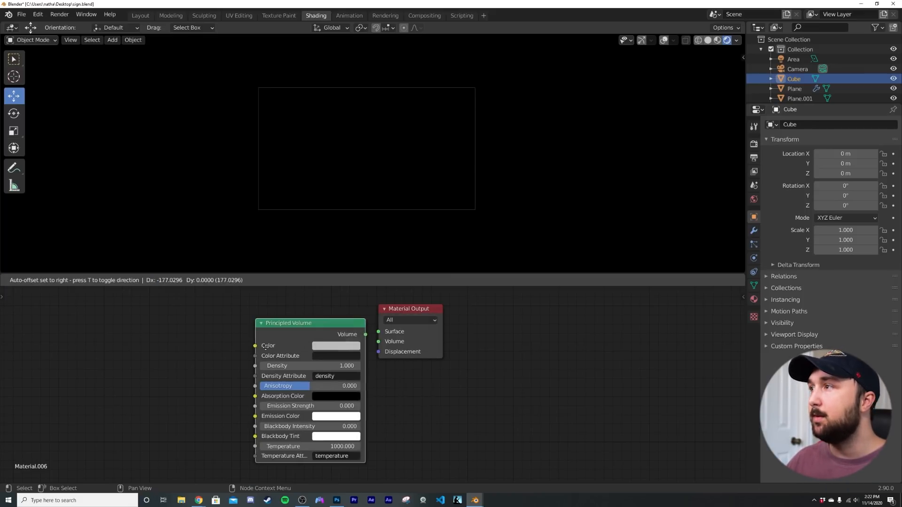
left_click_drag(329, 335, 386, 342)
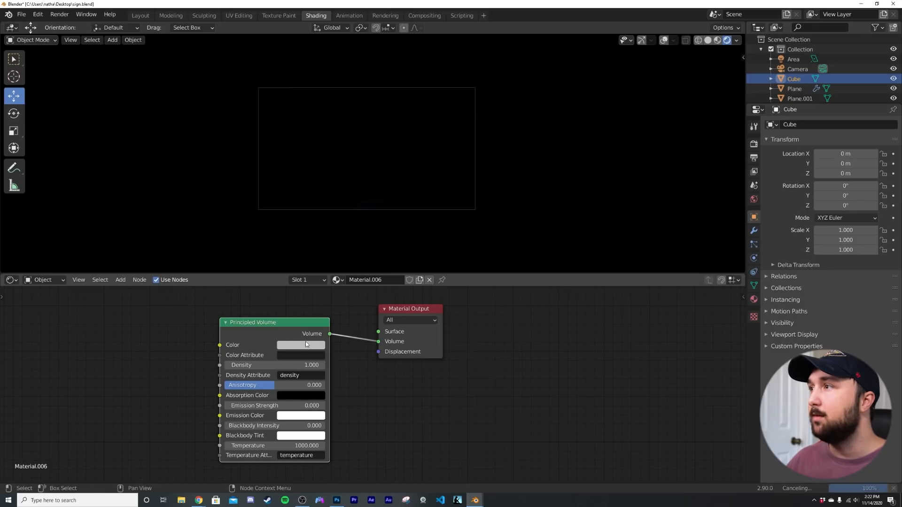
Set the Principled Volume's density to 0.080 for a light fog around the sign.
left_click_drag(298, 366, 249, 365)
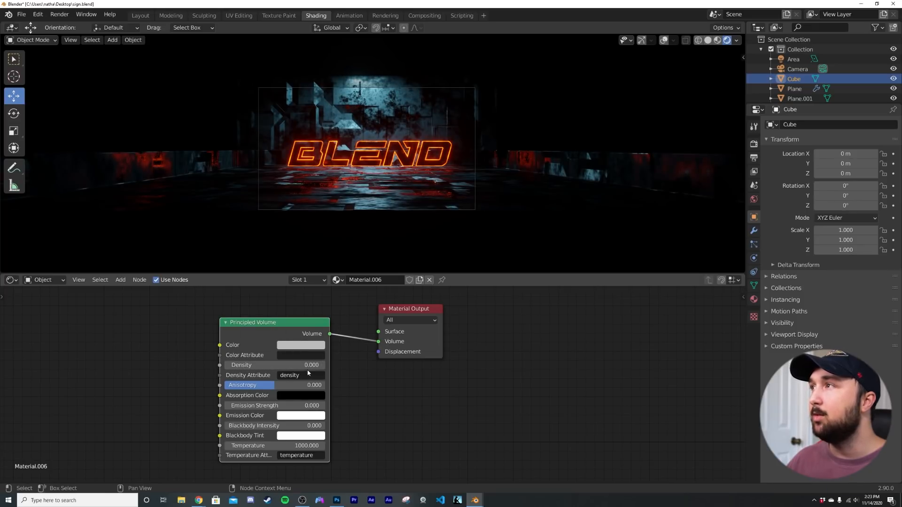
scroll(354, 204, "up", 1)
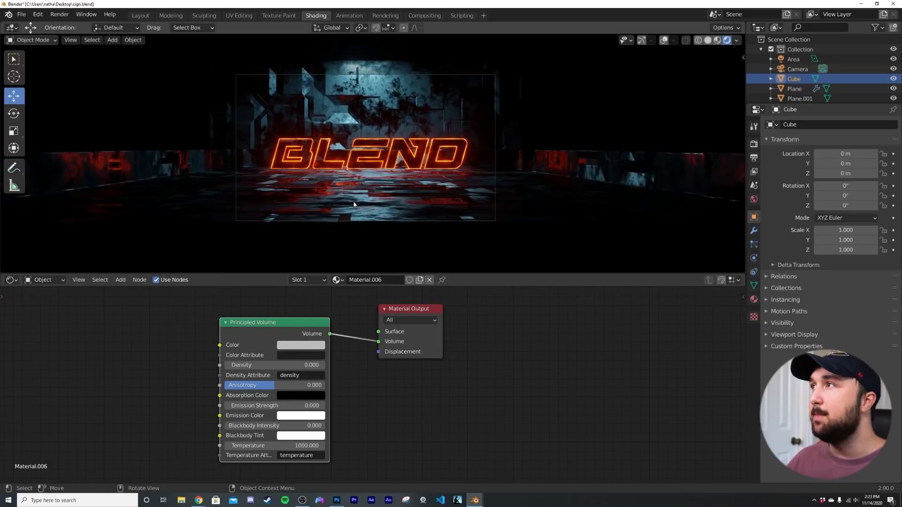
scroll(354, 205, "up", 1)
left_click_drag(274, 365, 281, 365)
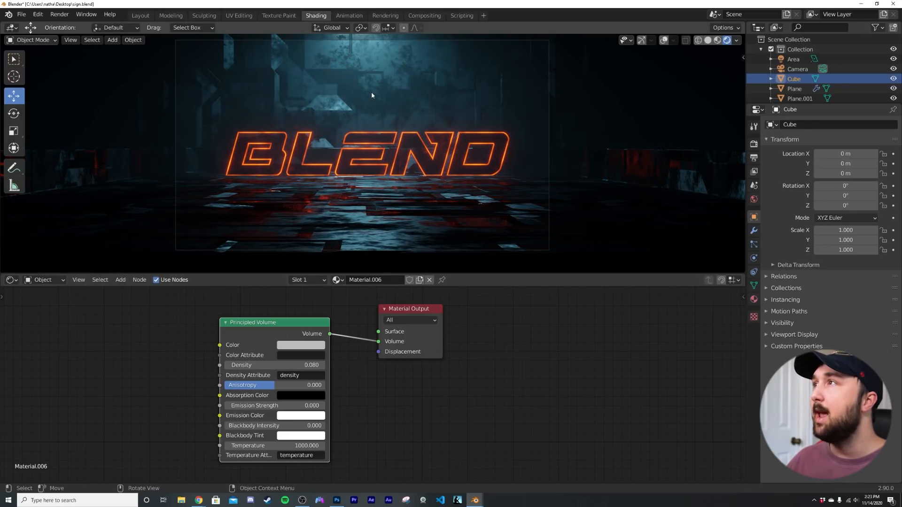
Select the area light and raise its power to about 298 W.
left_click(799, 59)
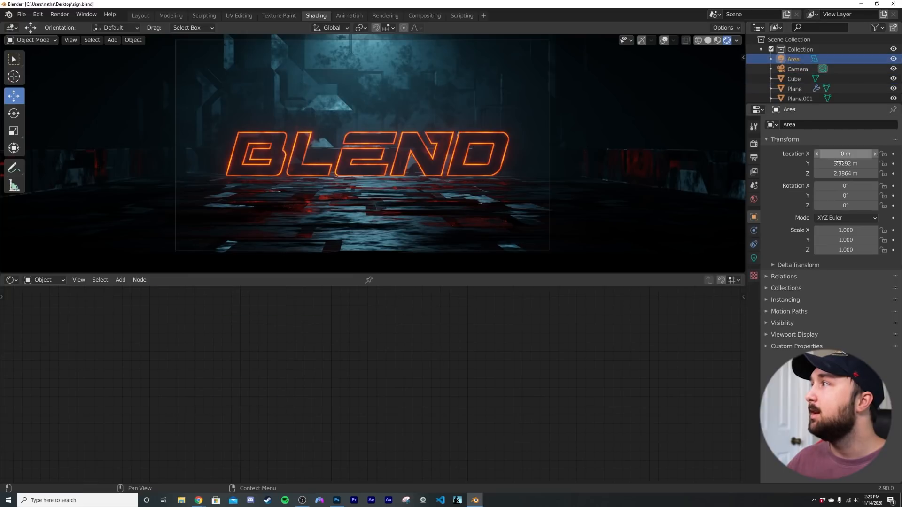
left_click(754, 258)
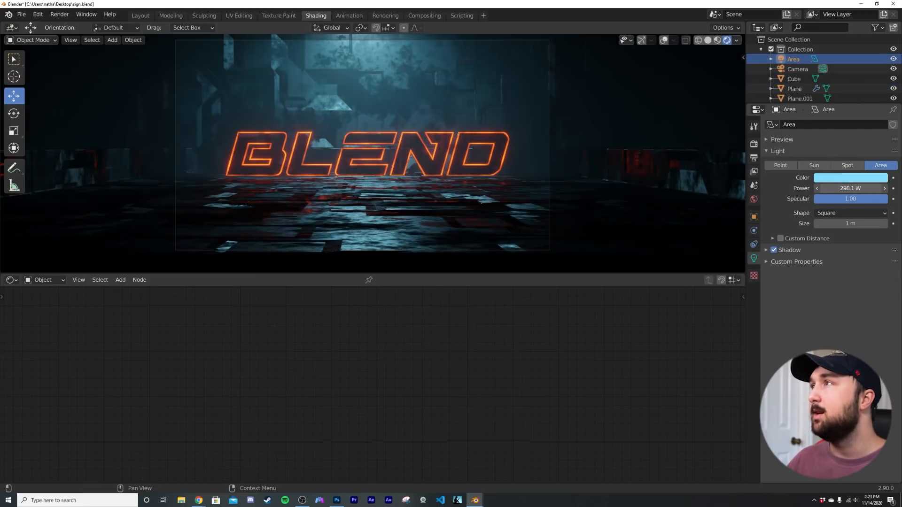
Raise the glowing sign outline's emission strength to 191.5 and move the orange stop of its color ramp to 0.763.
left_click(449, 134)
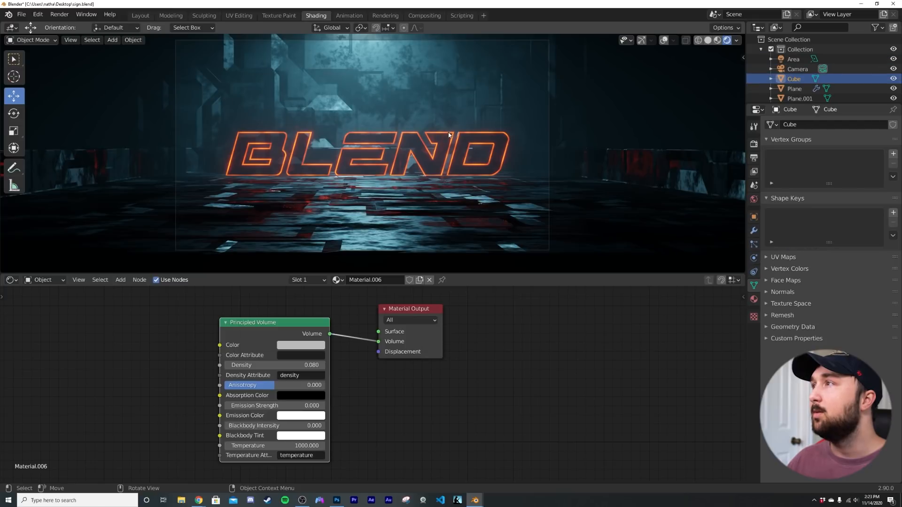
left_click(447, 136)
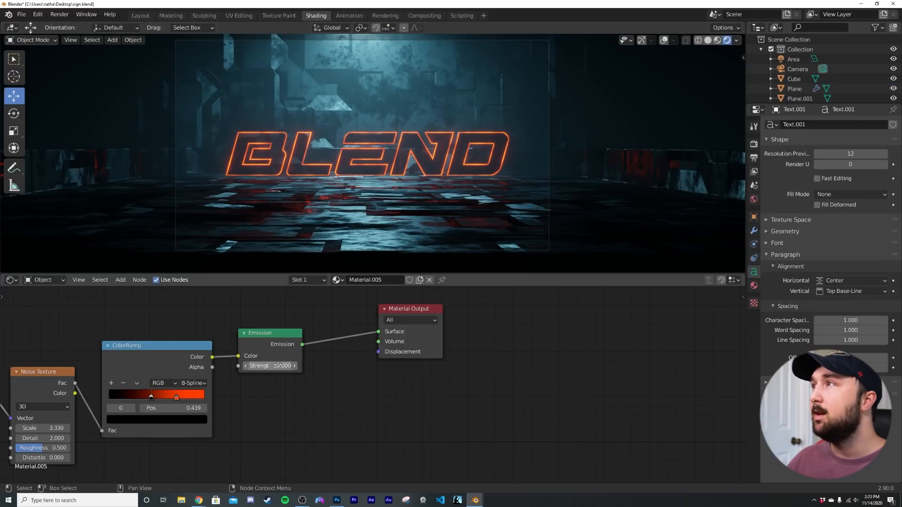
left_click_drag(270, 366, 310, 365)
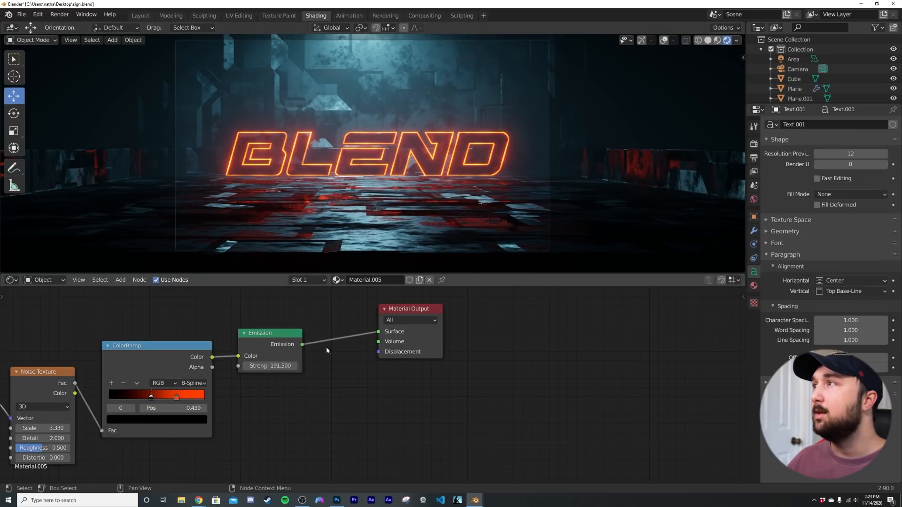
left_click_drag(151, 397, 181, 397)
scroll(424, 175, "down", 2)
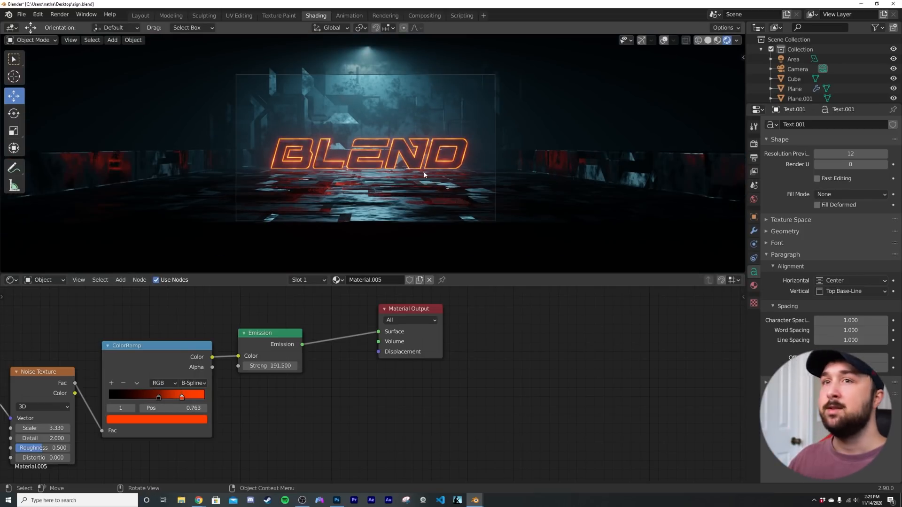
Return to the Layout workspace and switch the viewport to solid shading.
left_click(133, 17)
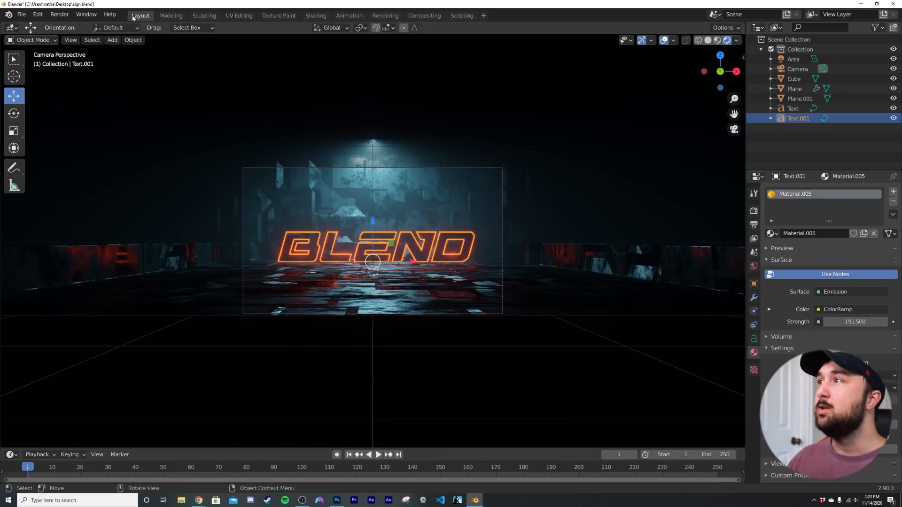
scroll(470, 251, "up", 4)
key("z")
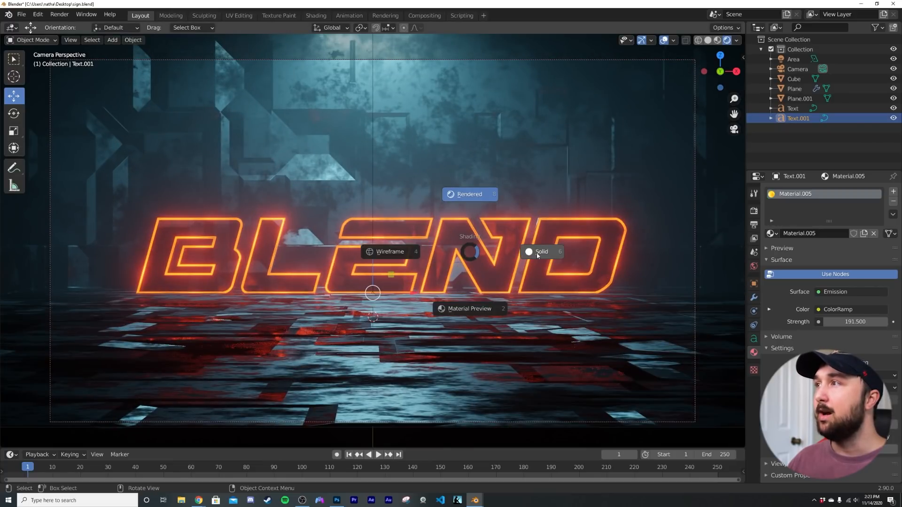
left_click(534, 253)
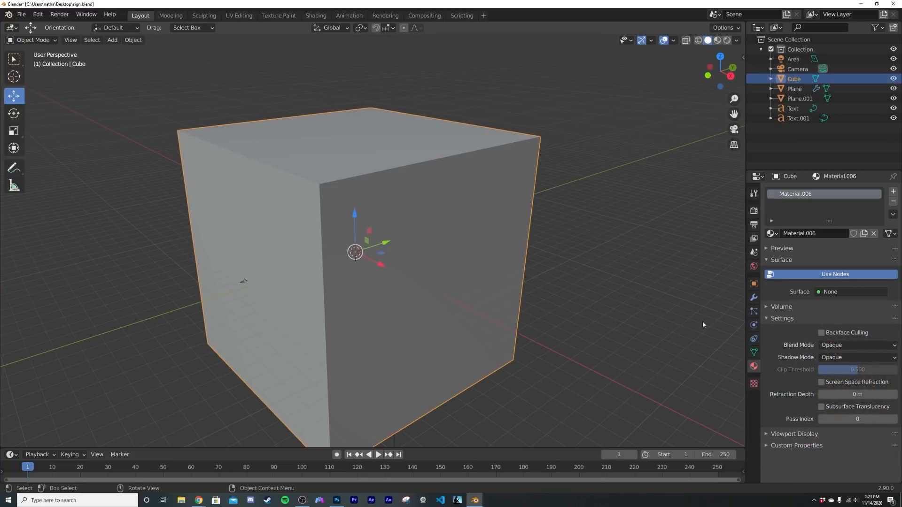
Change the cube's viewport display type so that only its edges are drawn.
left_click(754, 284)
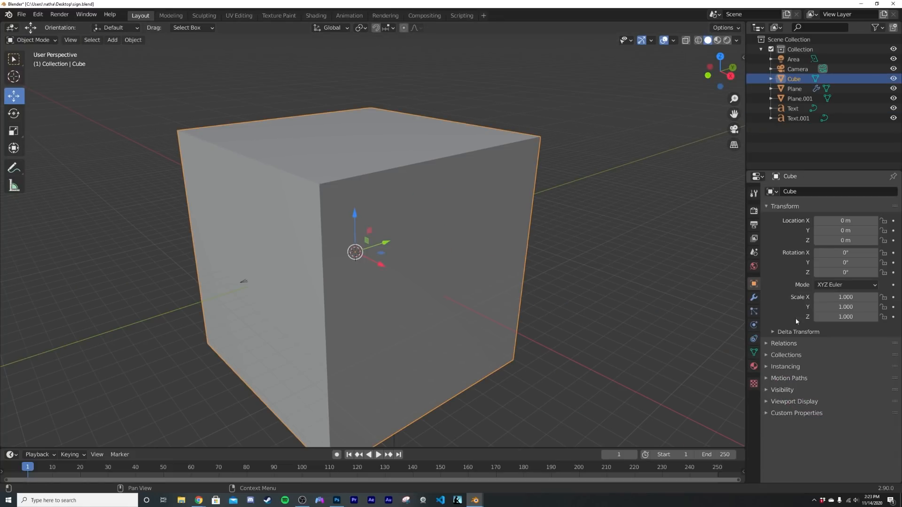
left_click(794, 402)
scroll(831, 422, "down", 3)
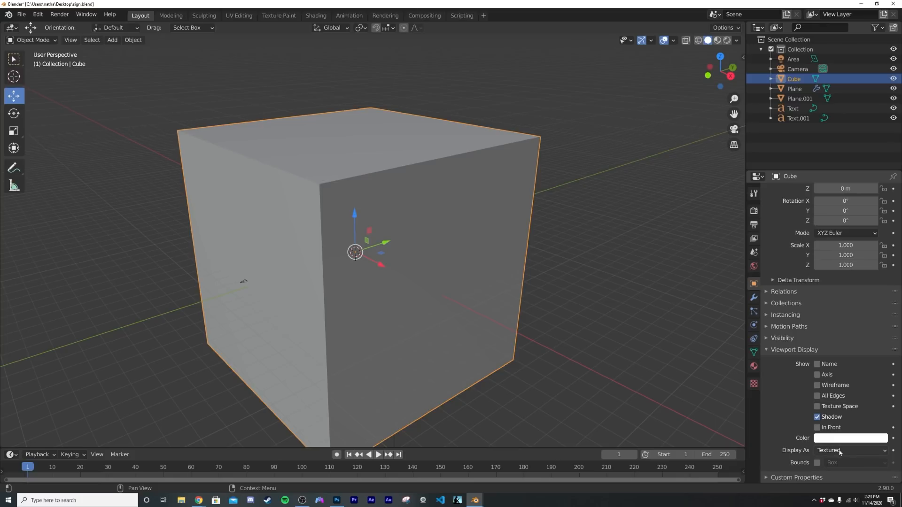
left_click(839, 452)
left_click(836, 428)
left_click(624, 325)
Add a NURBS path curve at the world origin.
middle_click_drag(358, 242, 385, 285)
scroll(447, 274, "up", 6)
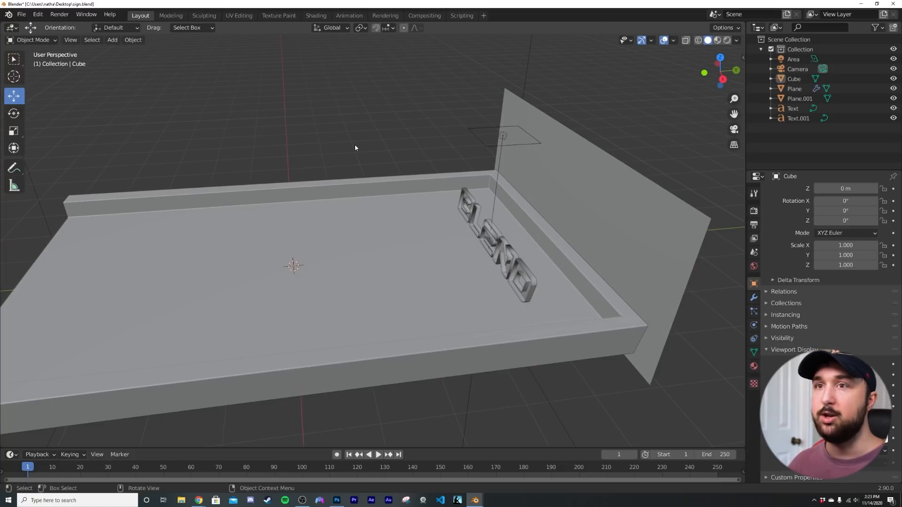
key("shift+a")
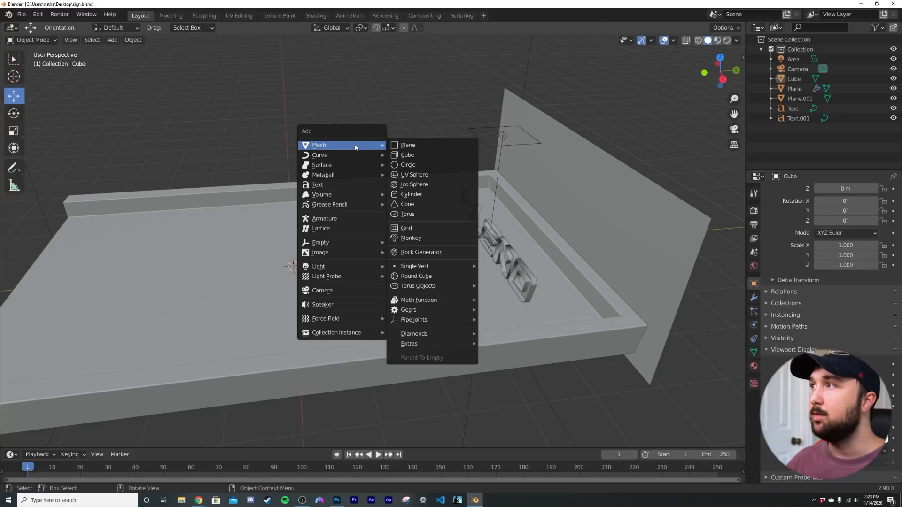
mouse_move(349, 153)
left_click(421, 201)
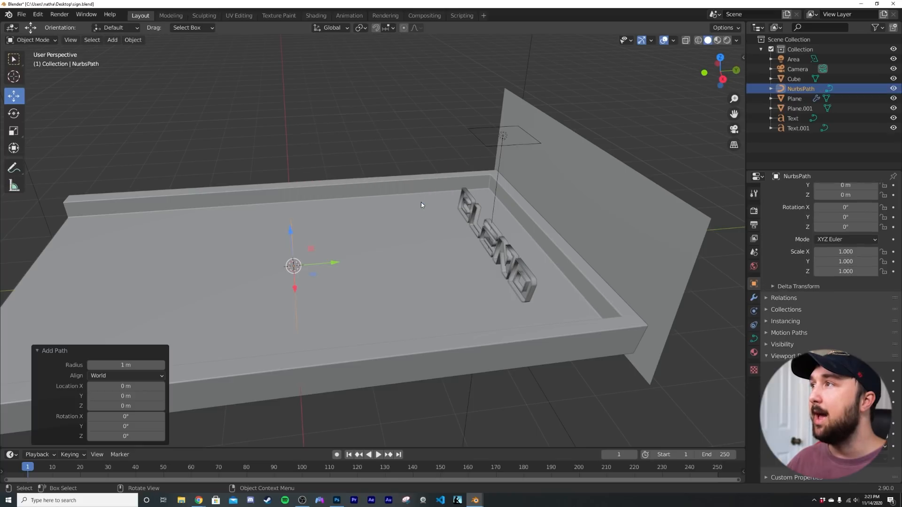
Rotate the path 90° about Z and scale it uniformly to about 2.78.
key("r")
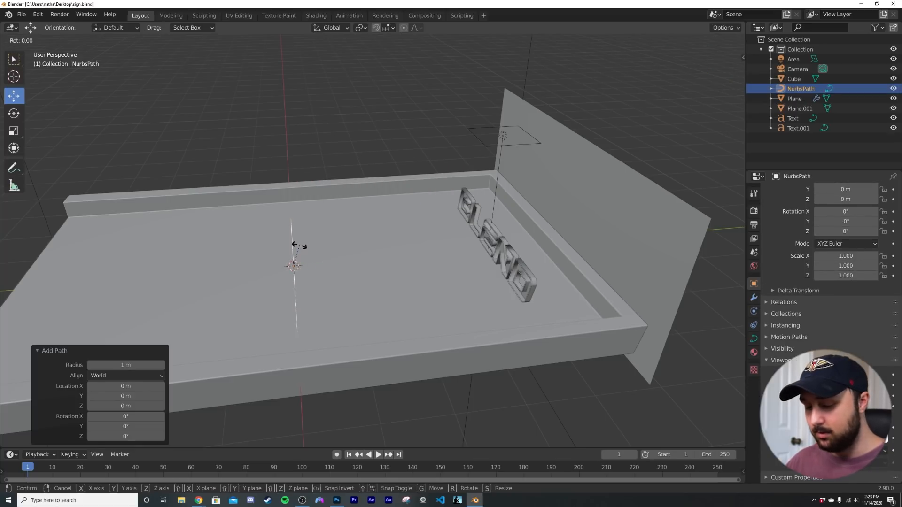
type("z90")
key("Return")
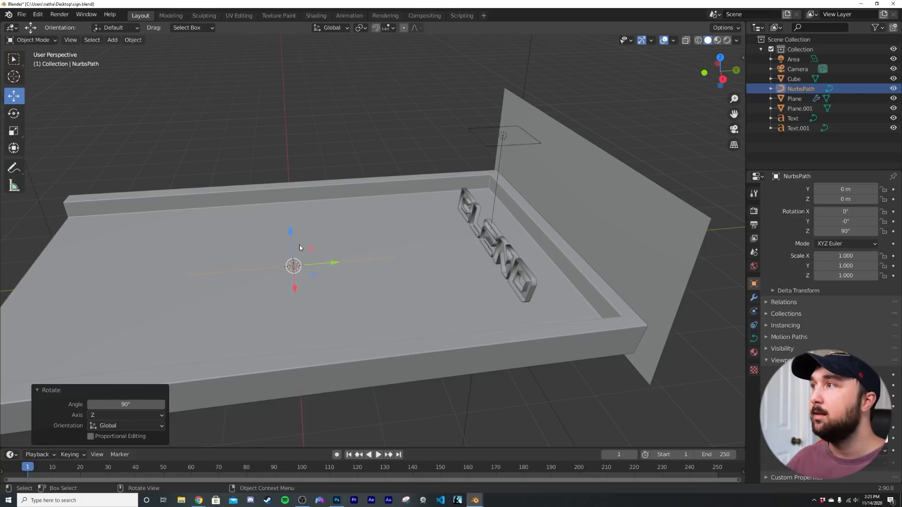
key("s")
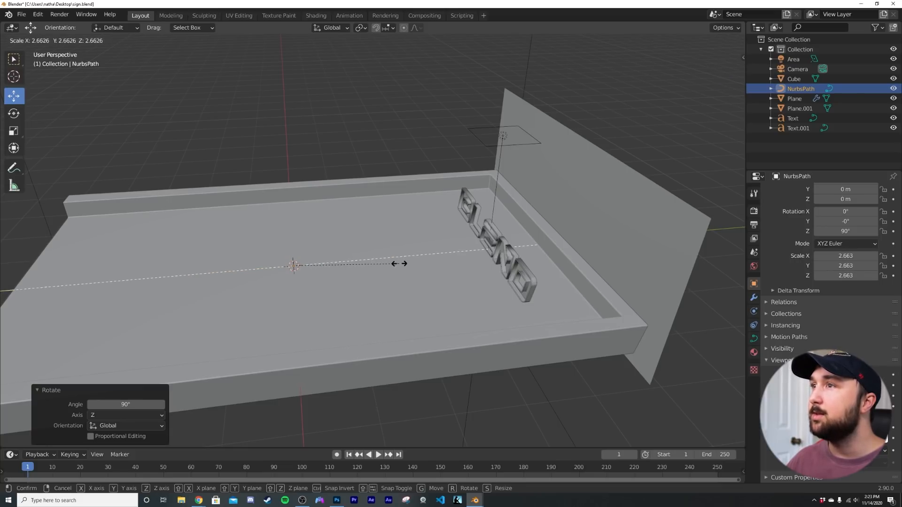
left_click(403, 262)
Subdivide the whole path in Edit Mode to gain more control points.
key("Tab")
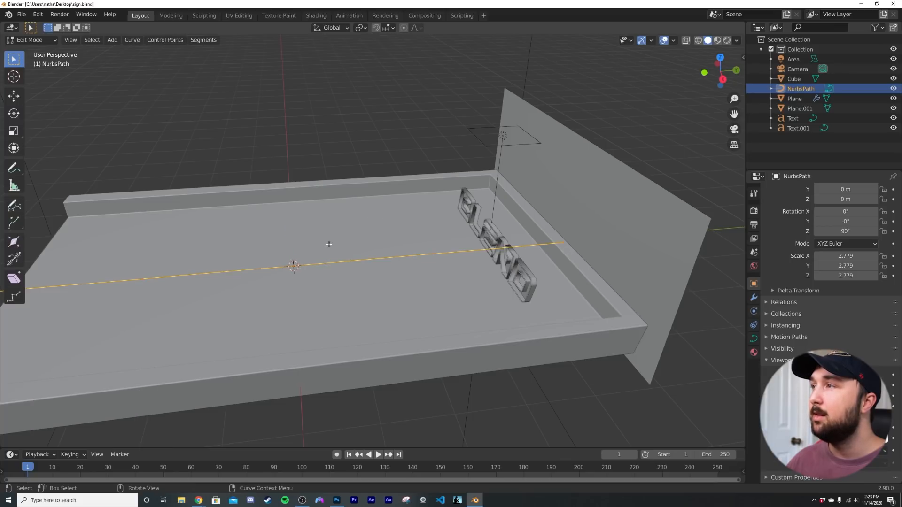
right_click(332, 223)
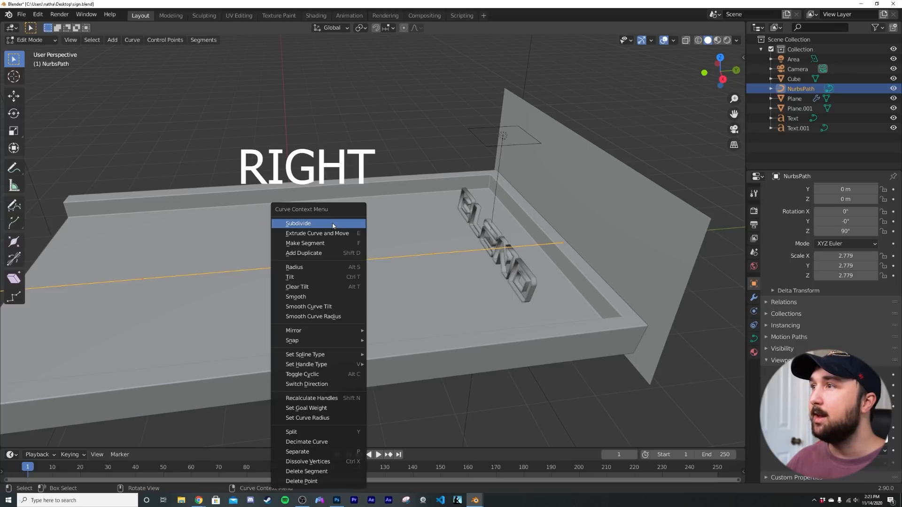
left_click(332, 224)
Shift one control point near the camera end and two near the sign in negative X, the last by about 0.98 m.
key("Tab")
middle_click_drag(331, 300, 413, 294)
key("Tab")
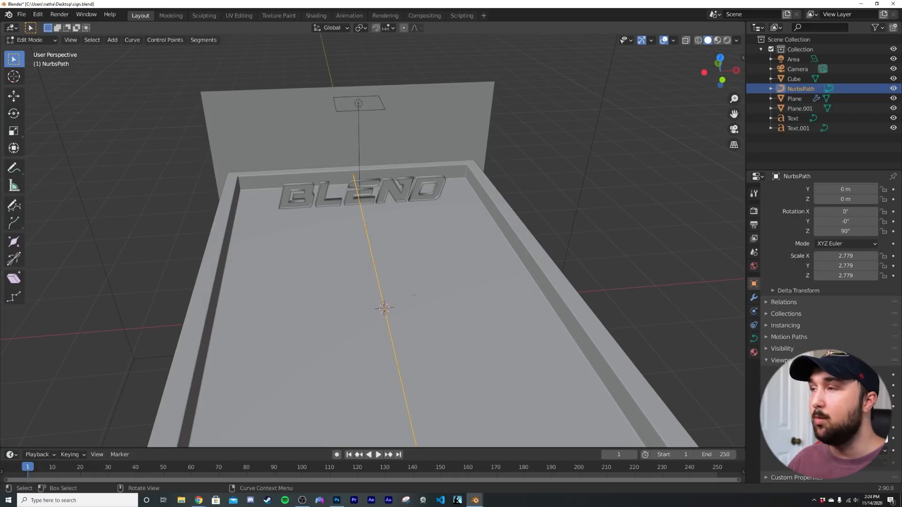
left_click(397, 368)
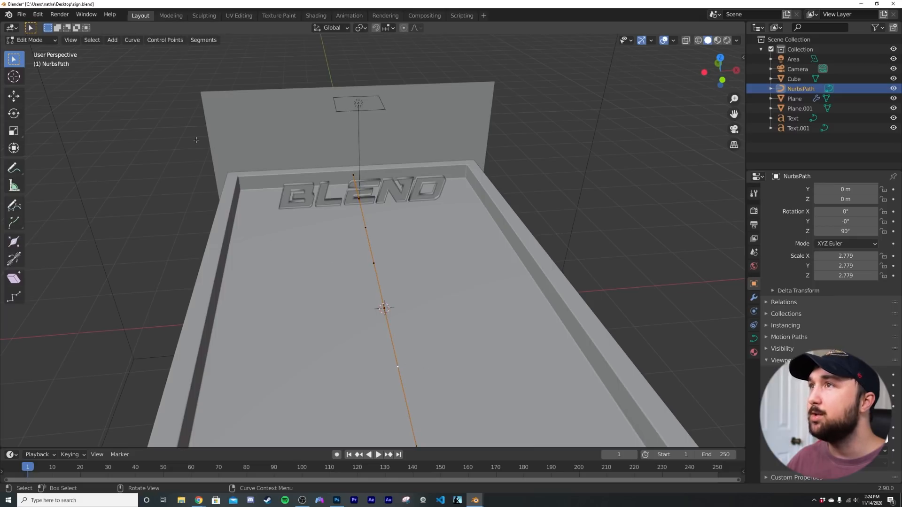
left_click(19, 101)
left_click_drag(445, 362, 354, 369)
left_click(366, 226)
left_click_drag(402, 225, 358, 229)
left_click(359, 198)
left_click_drag(398, 195, 358, 203)
Shift three more control points in negative X for a winding curve, one by about 1.5 m and another by about 2.3 m.
scroll(385, 265, "down", 4)
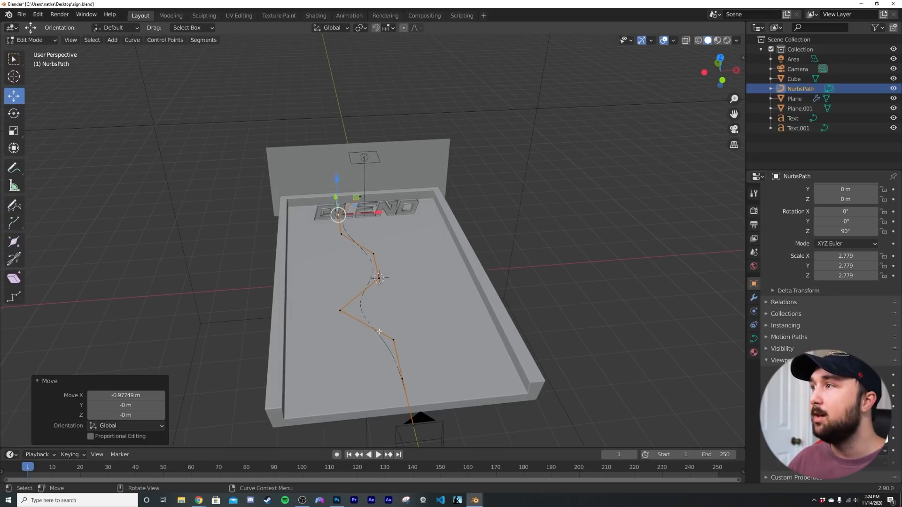
left_click(392, 339)
left_click_drag(418, 339, 363, 342)
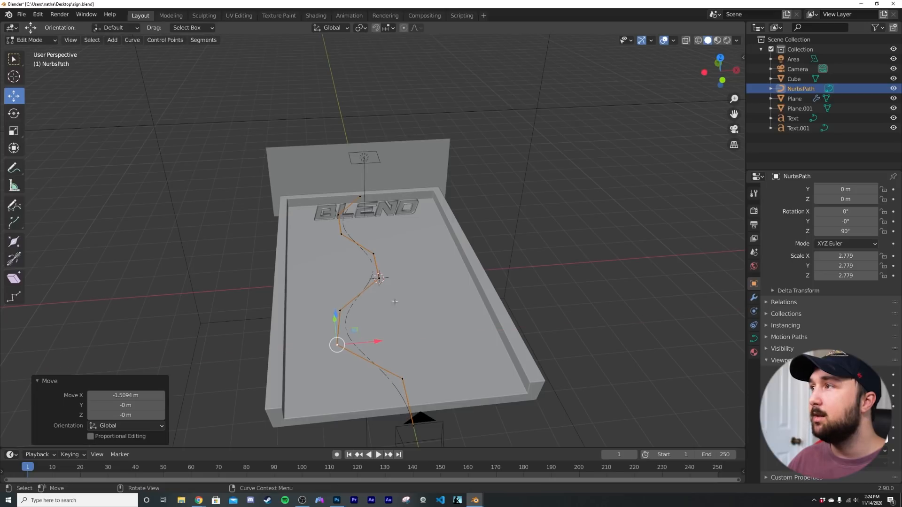
left_click(382, 279)
left_click_drag(416, 276, 367, 279)
left_click(376, 255)
left_click_drag(414, 251, 347, 259)
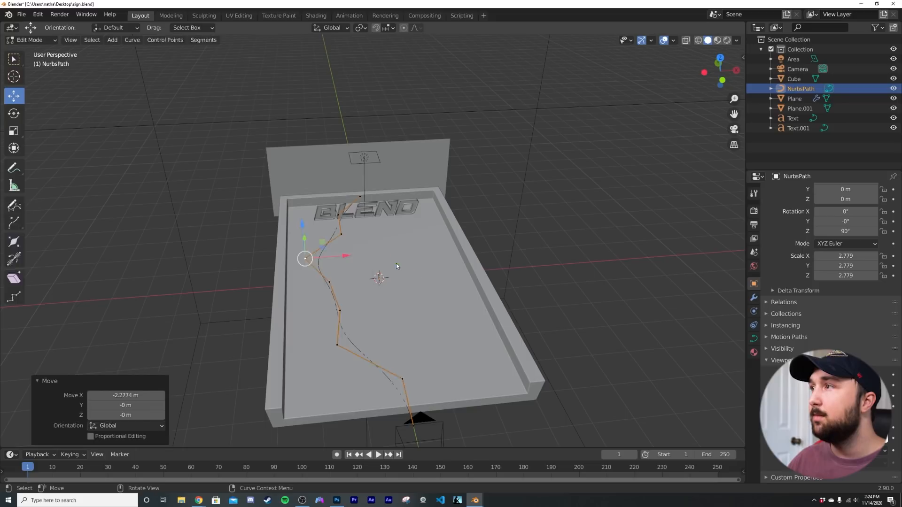
Leave Edit Mode, look through the camera and give the path a bevel depth of about 0.007 m.
key("Tab")
key("KP_0")
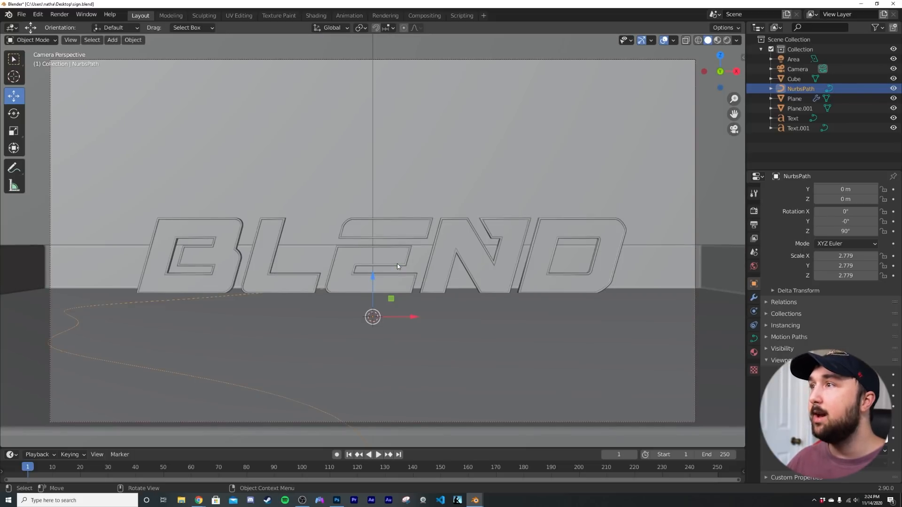
left_click(754, 339)
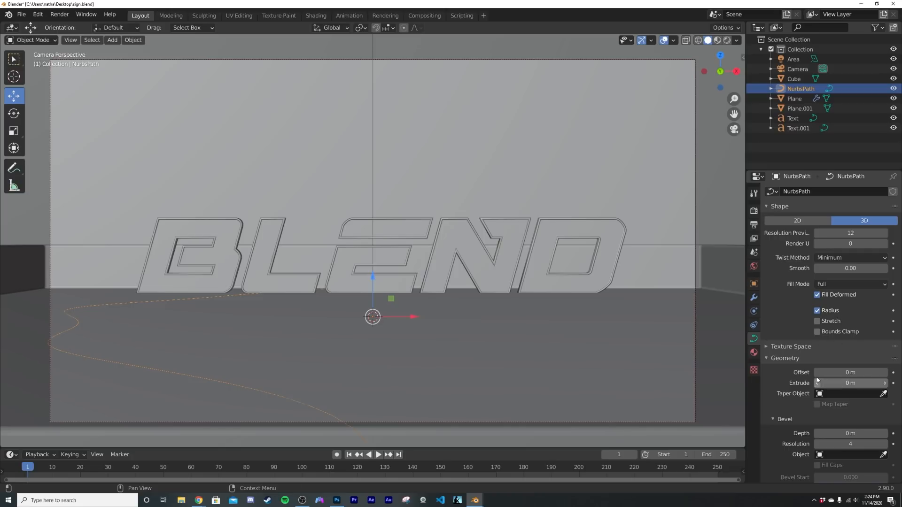
left_click_drag(850, 434, 871, 434)
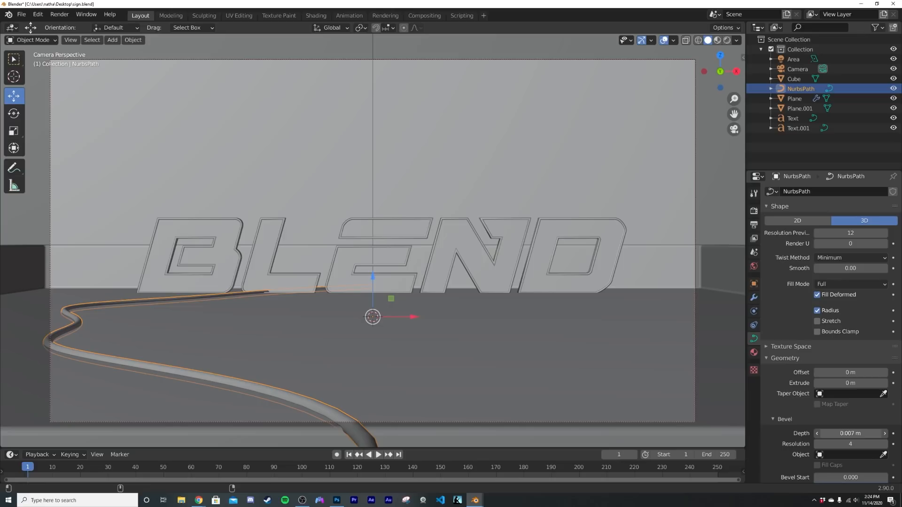
Nudge the cable path slightly upward along Z and select the floor plane.
mouse_move(393, 345)
middle_mouse_down()
mouse_move(384, 350)
mouse_move(390, 336)
middle_mouse_up()
left_click_drag(380, 236, 380, 234)
left_click(349, 286)
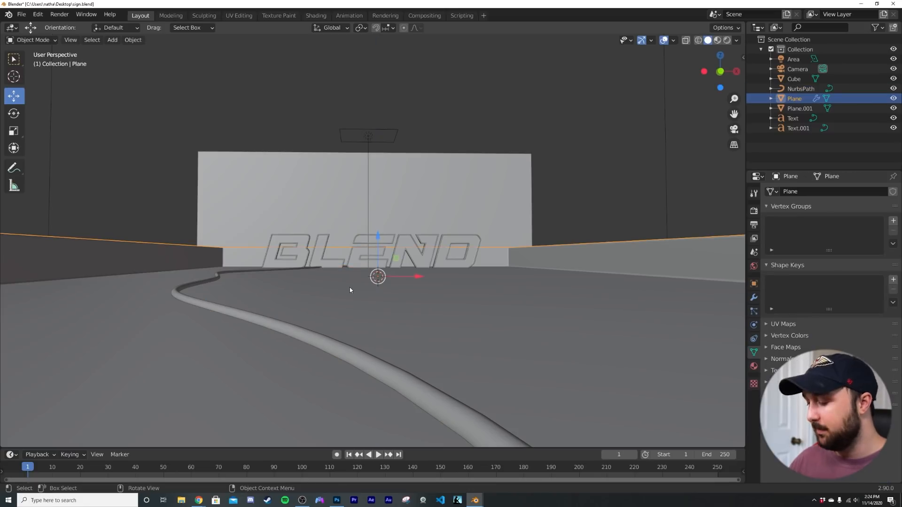
Duplicate the cable path and shift the copy sideways along positive X.
key("KP_0")
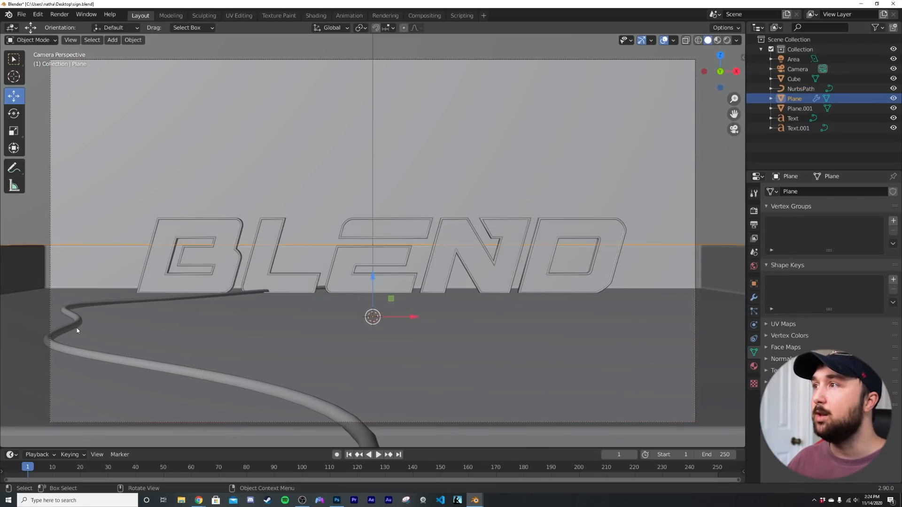
left_click(77, 326)
left_click_drag(375, 277, 325, 284)
key("shift+d")
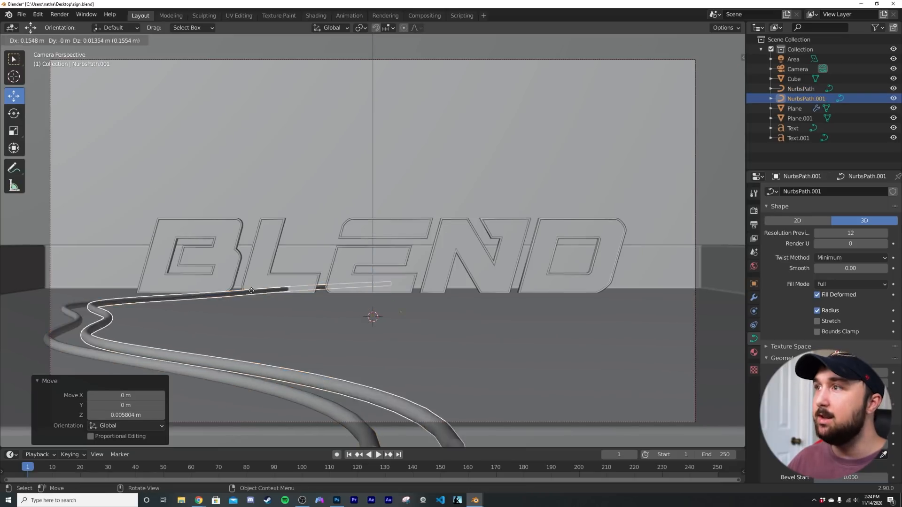
right_click(282, 299)
left_click_drag(407, 317, 535, 318)
In Edit Mode, move one control point of the copied cable by about 1.53 m in positive X.
key("Tab")
left_click(235, 329)
left_click_drag(275, 329, 571, 328)
middle_click_drag(570, 329, 294, 345)
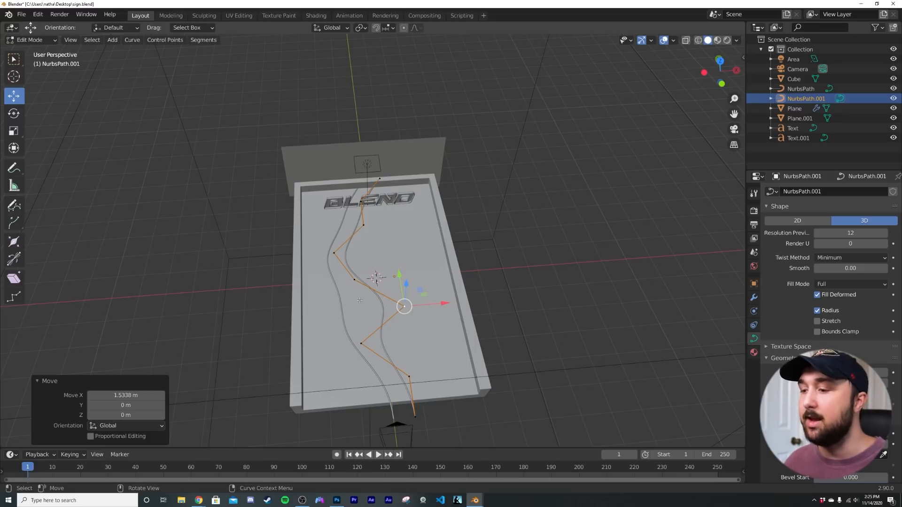
Turn on proportional editing and shift further control points of the copied cable to vary its curve.
scroll(341, 263, "up", 3)
key("o")
left_click(306, 262)
left_click_drag(347, 259, 373, 266)
left_click_drag(465, 359, 365, 350)
Leave Edit Mode, duplicate another cable and offset the copy in negative X.
key("Tab")
left_click(297, 265)
key("shift+d")
left_click_drag(425, 307, 407, 308)
Reshape the neighbouring cables in Edit Mode by shifting their control points along X.
scroll(407, 308, "down", 3)
left_click(356, 282)
key("Tab")
left_click(323, 286)
key("Tab")
left_click(336, 289)
key("Tab")
left_click_drag(439, 418, 418, 418)
key("Tab")
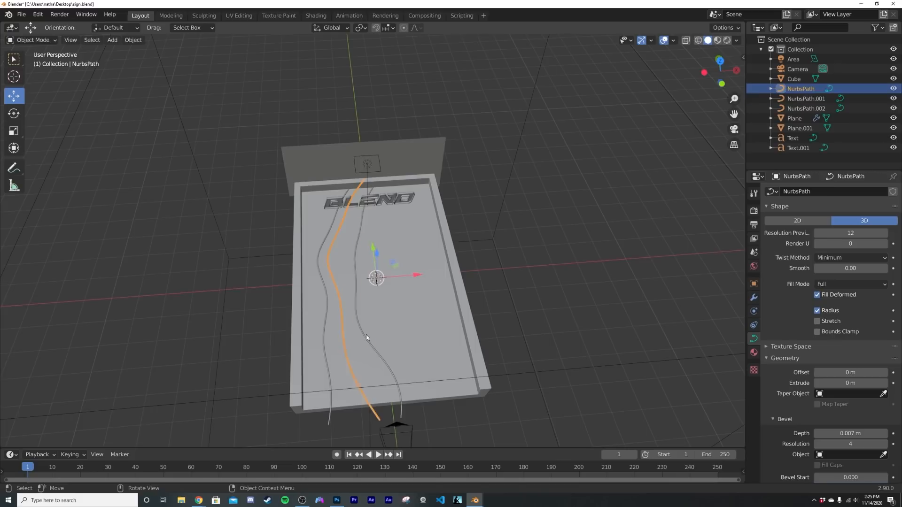
Duplicate a cable toward the positive X side and shift the copy's control points with proportional editing.
left_click(360, 327)
key("shift+d")
key("Tab")
left_click_drag(456, 371, 482, 370)
scroll(498, 368, "up", 19)
Make a further cable copy and pull one of its control points in negative X for a different bend.
key("Tab")
key("shift+d")
left_click_drag(451, 303, 465, 272)
key("Tab")
left_click_drag(463, 304, 397, 308)
Add one more cable copy and shift its control point near the camera by about 0.77 m in negative X.
key("Tab")
key("shift+d")
left_click_drag(466, 273, 433, 362)
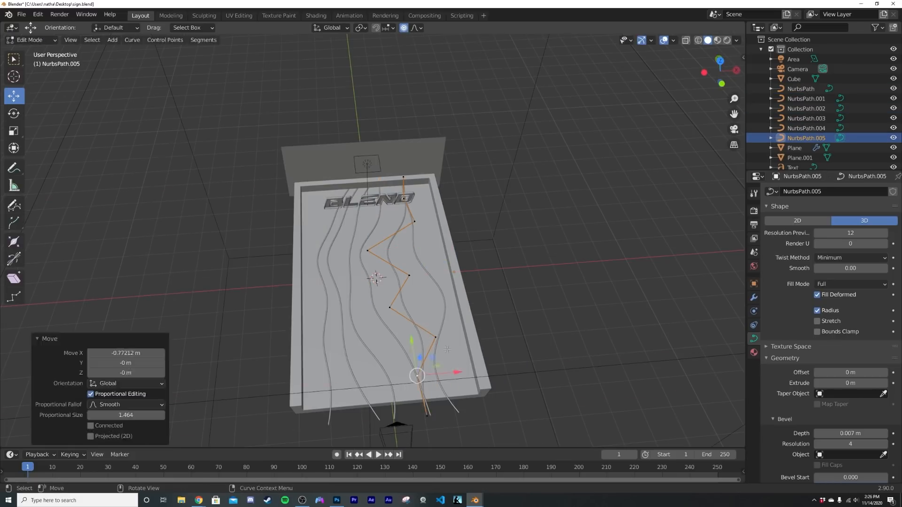
Preview the cables in rendered shading with the viewport gizmos and overlays hidden.
key("z")
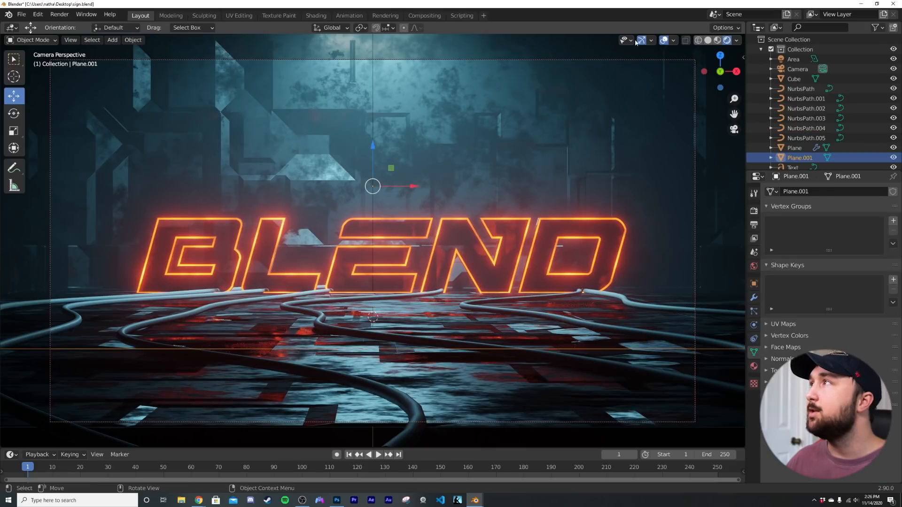
left_click(641, 40)
left_click(663, 40)
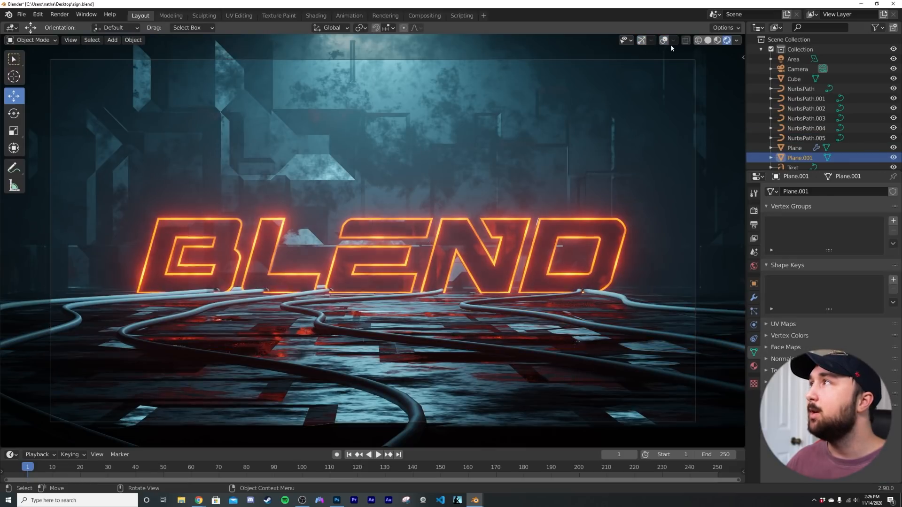
left_click(329, 324)
key("KP_0")
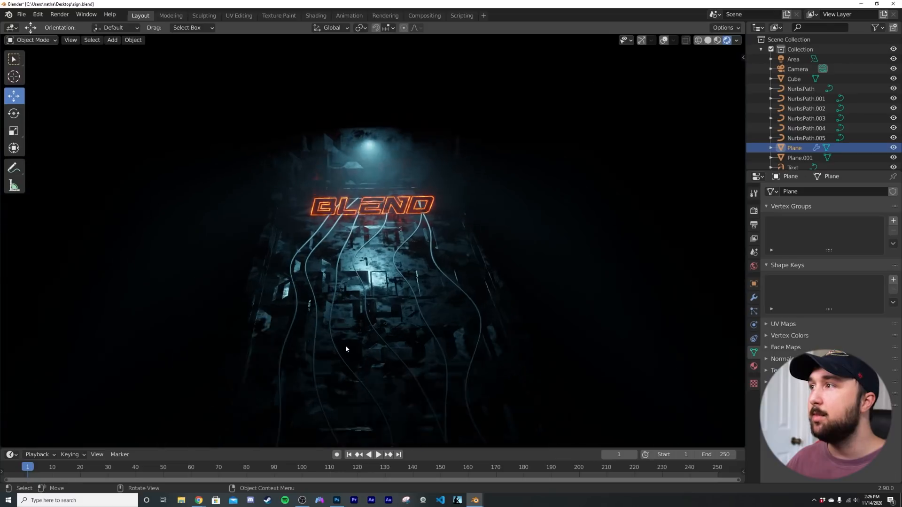
In the Shading workspace, show the overlays again and give one cable a new material with Metallic 1.000.
left_click(314, 17)
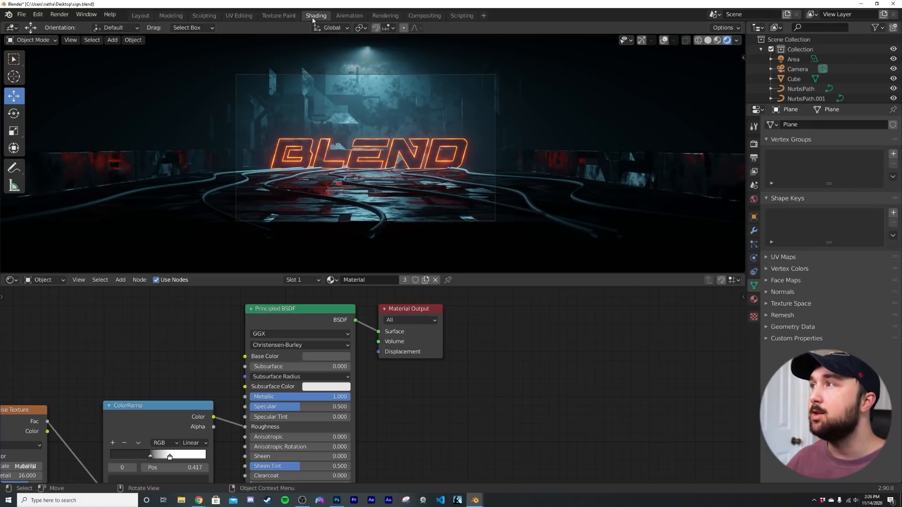
scroll(365, 208, "up", 5)
left_click(663, 40)
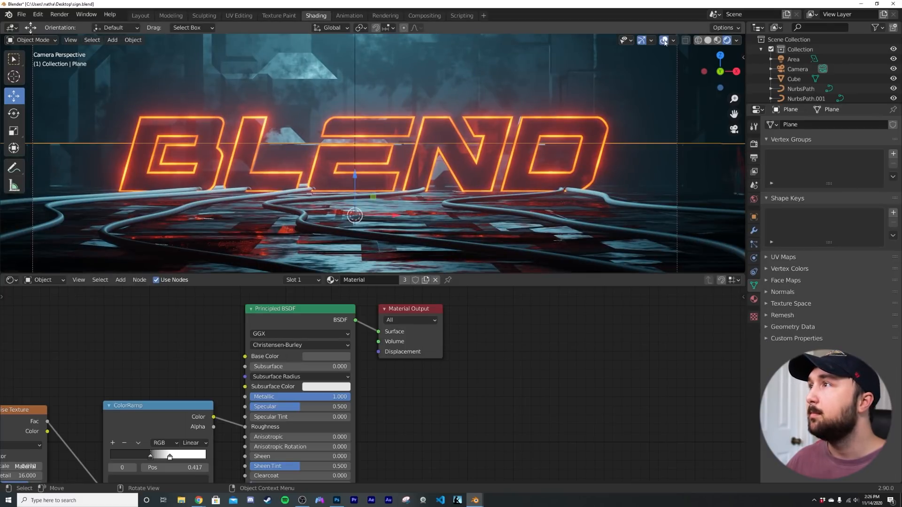
left_click(299, 215)
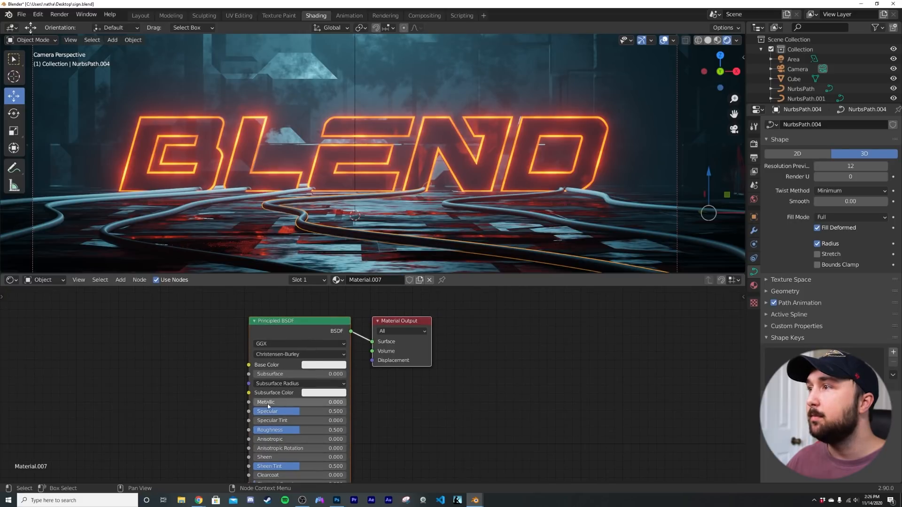
left_click_drag(267, 404, 357, 405)
middle_click_drag(144, 412, 270, 371)
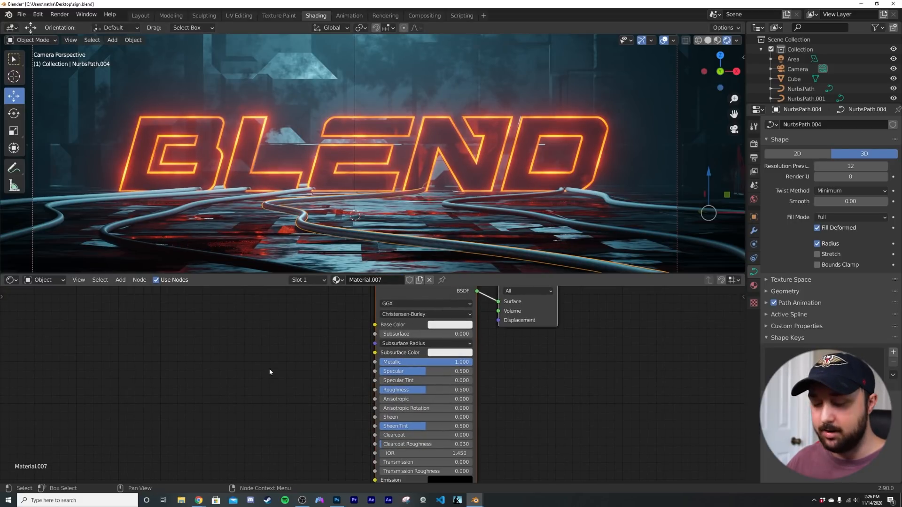
Copy the back wall's Texture Coordinate, Mapping, Noise Texture and ColorRamp nodes into the cable material and connect the ramp's Color to Roughness.
left_click(330, 51)
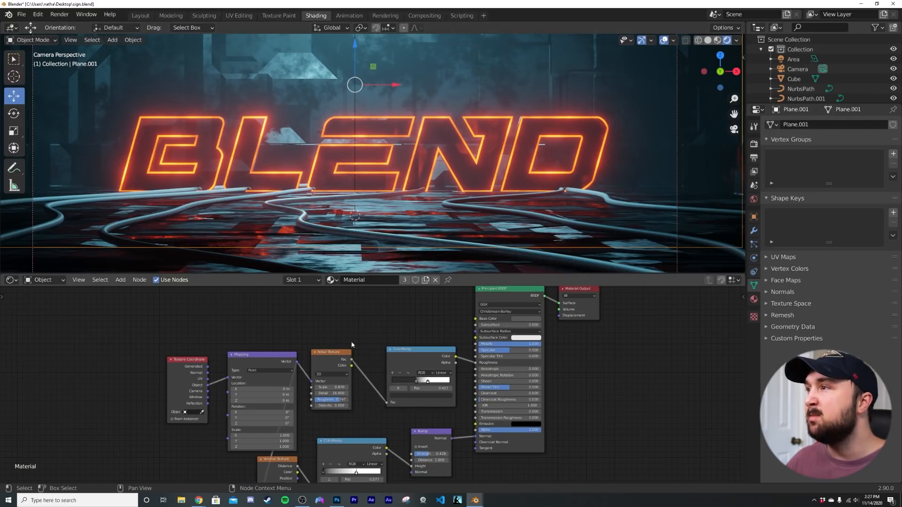
left_click_drag(109, 327, 409, 391)
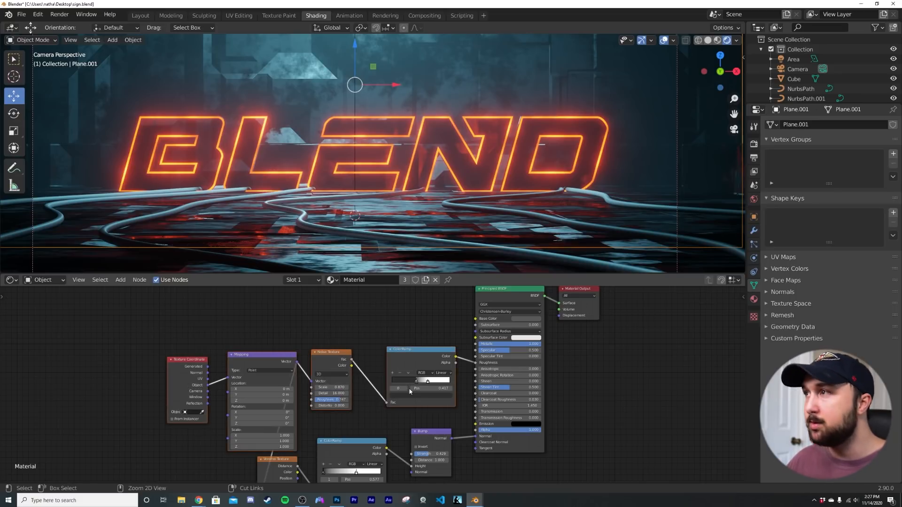
left_click(303, 225)
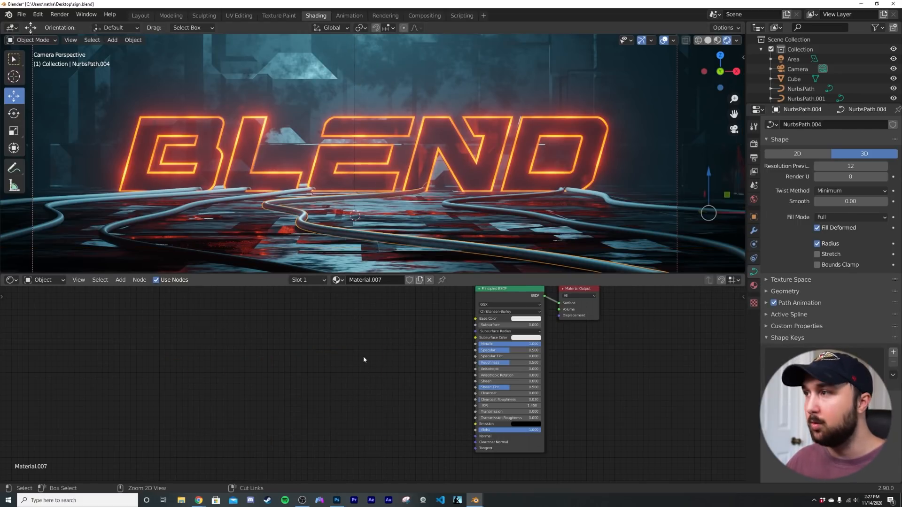
key("ctrl+v")
left_click_drag(455, 356, 476, 364)
scroll(372, 87, "up", 5)
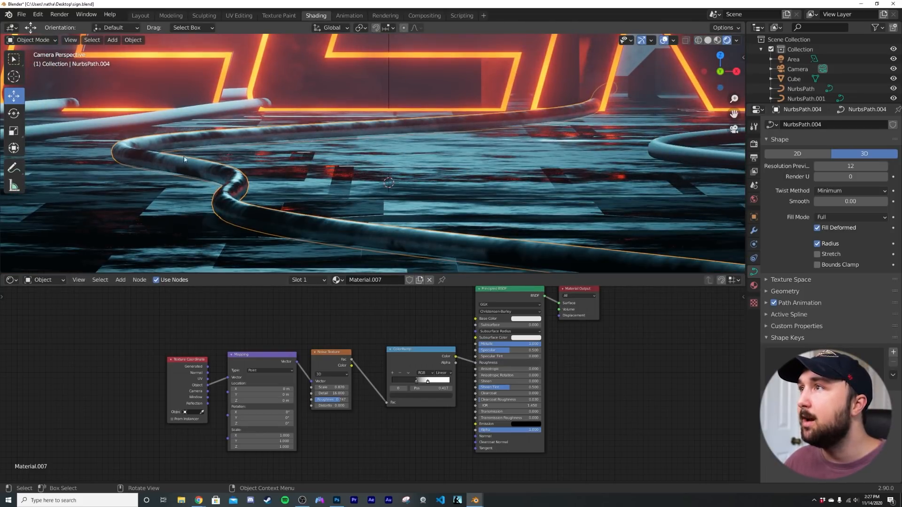
Select all the other cables with the textured cable active and link its material to them.
scroll(345, 137, "down", 5)
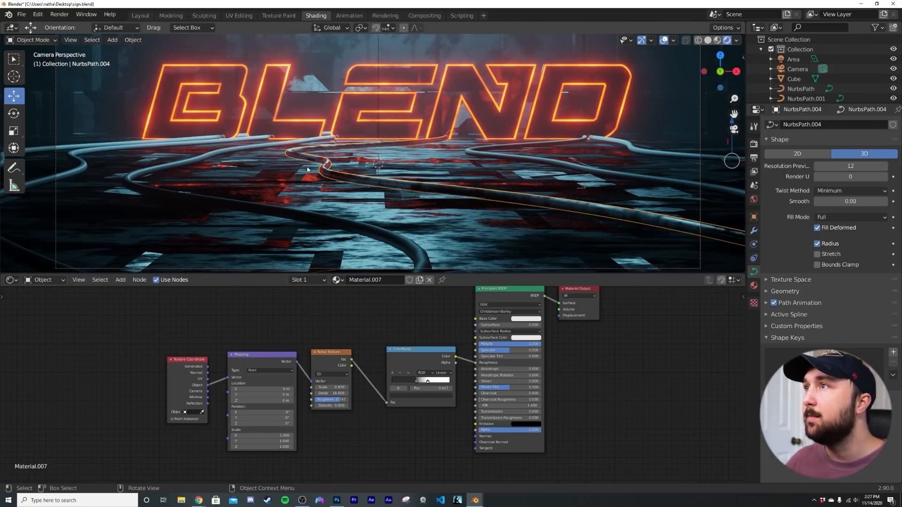
left_click(511, 164)
left_click(591, 152)
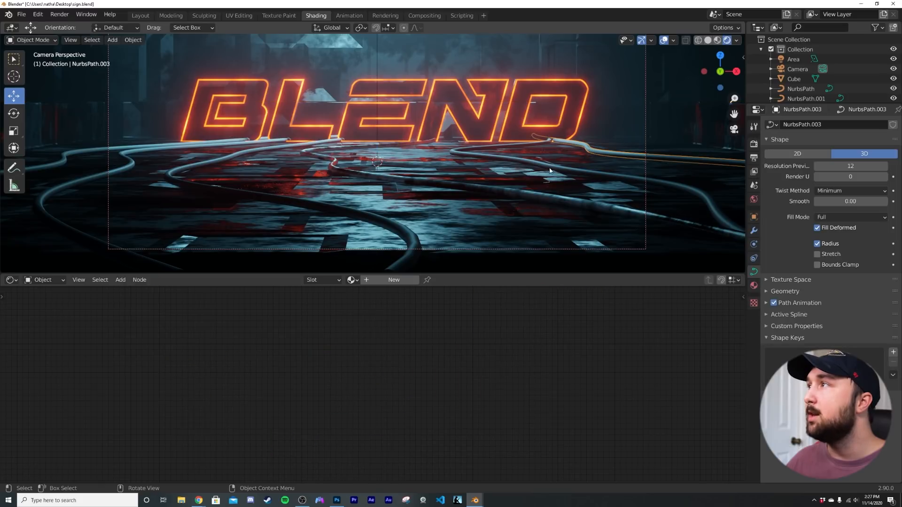
left_click(550, 169)
left_click(89, 151)
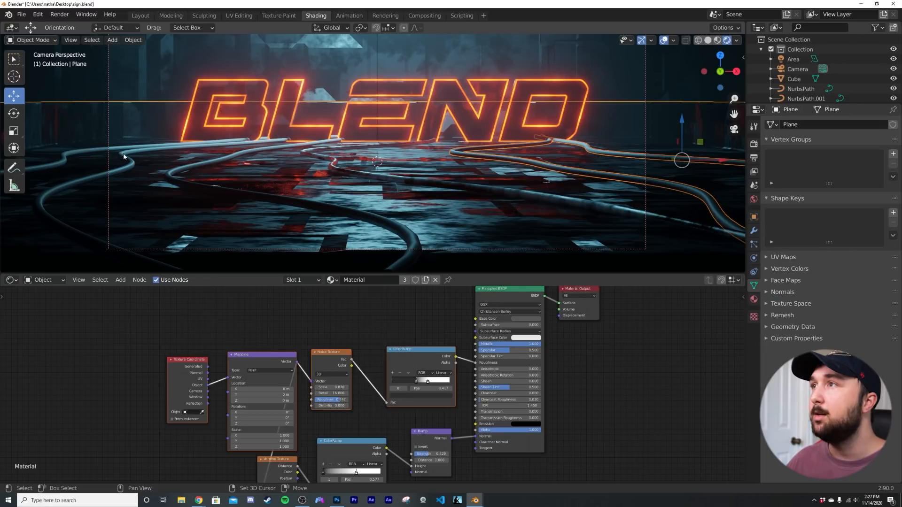
left_click(92, 151)
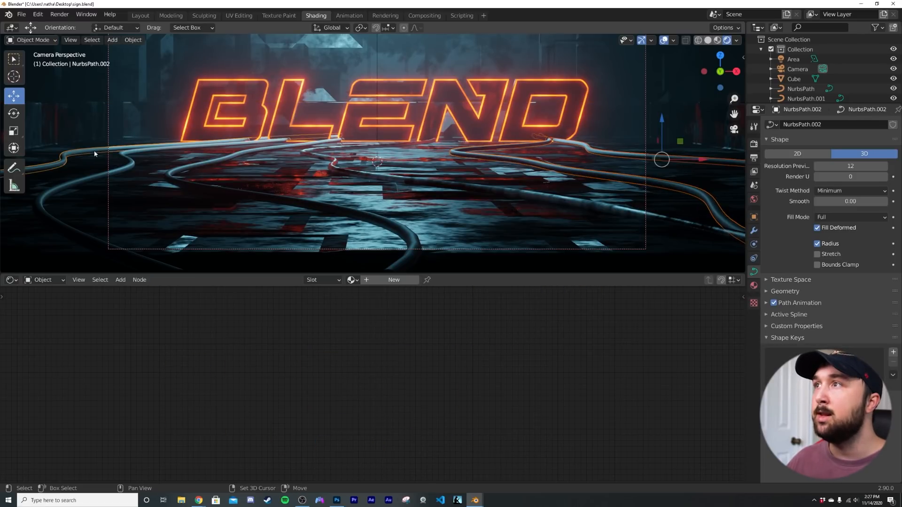
left_click(122, 158)
left_click(216, 171, "shift")
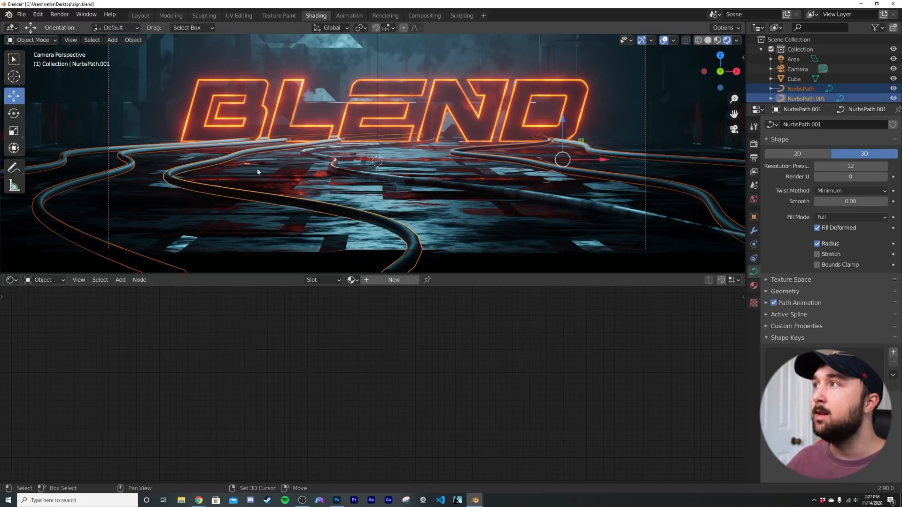
left_click(397, 178, "shift")
key("ctrl+l")
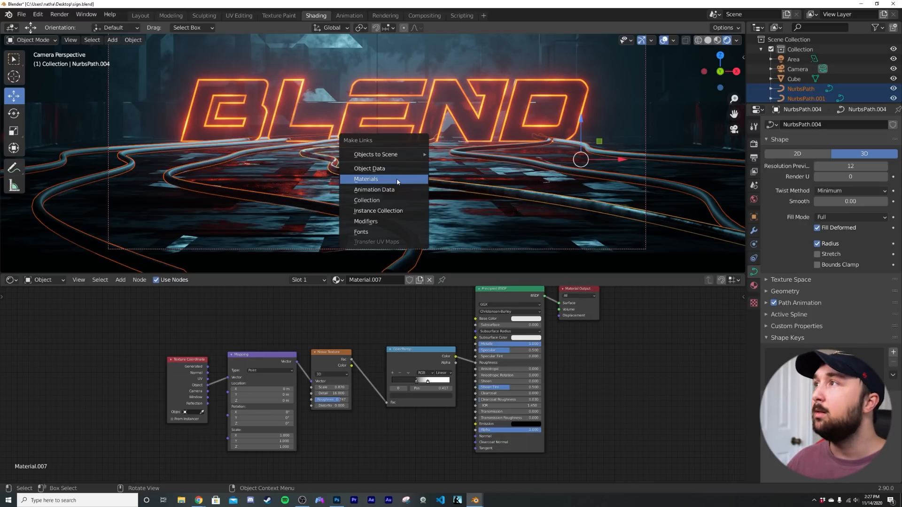
left_click(396, 180)
left_click(121, 168)
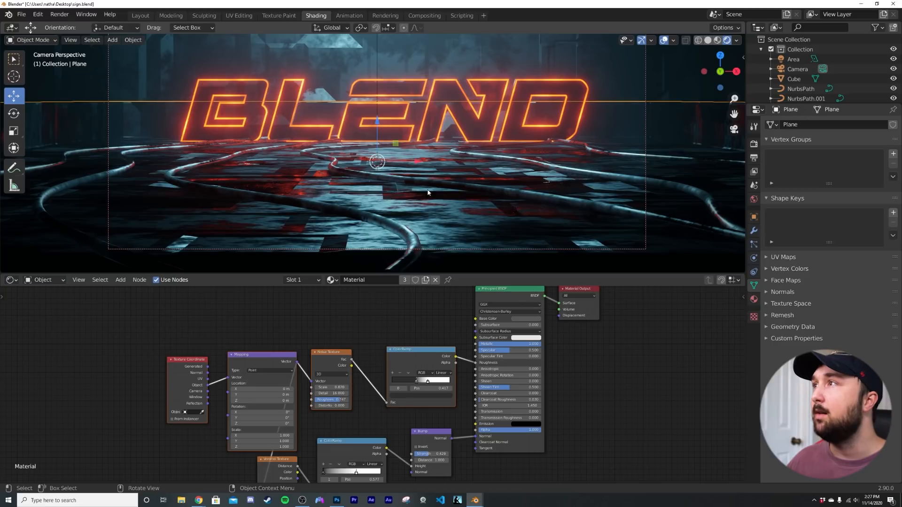
In solid shading, select both BLEND text objects and raise them along Z above the floor in the camera view.
scroll(427, 192, "down", 3)
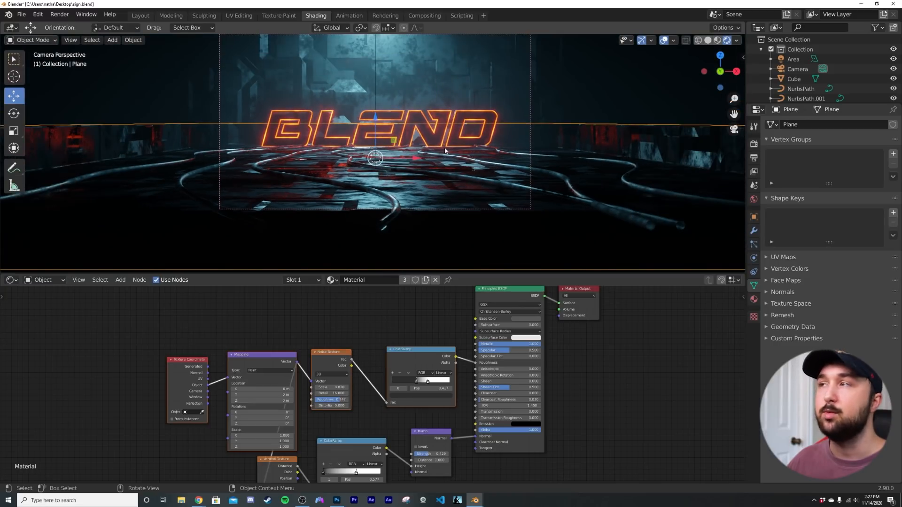
middle_click_drag(446, 141, 433, 177, "shift")
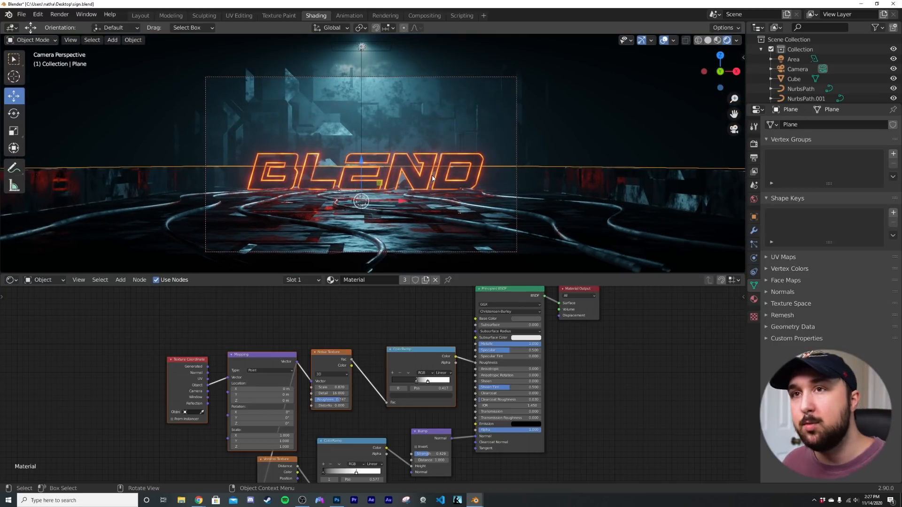
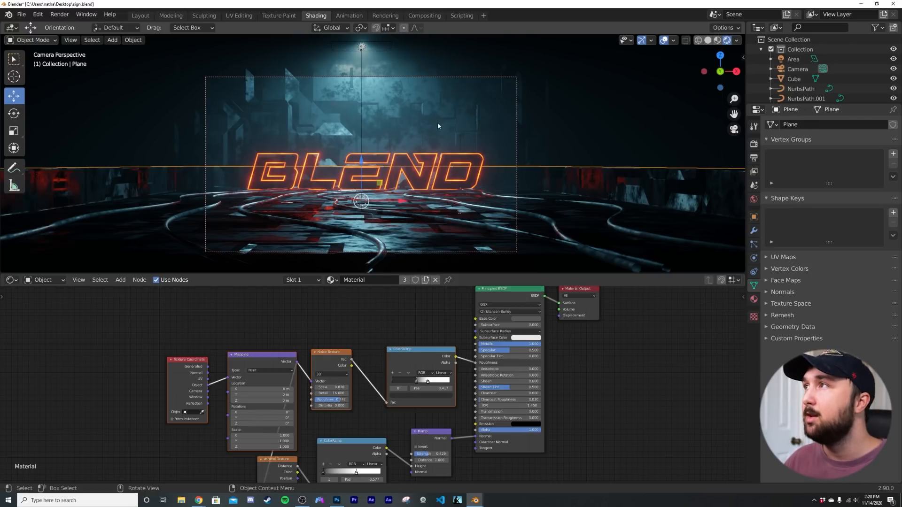
scroll(437, 126, "up", 3)
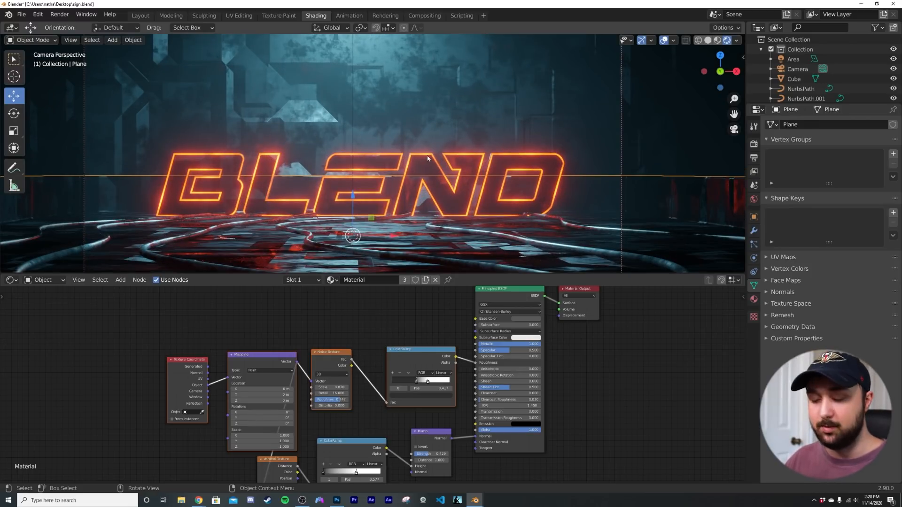
key("z")
left_click(567, 159)
mouse_move(567, 159)
middle_mouse_down()
mouse_move(405, 178)
mouse_move(571, 123)
mouse_move(523, 129)
middle_mouse_up()
left_click(522, 130)
key("KP_Decimal")
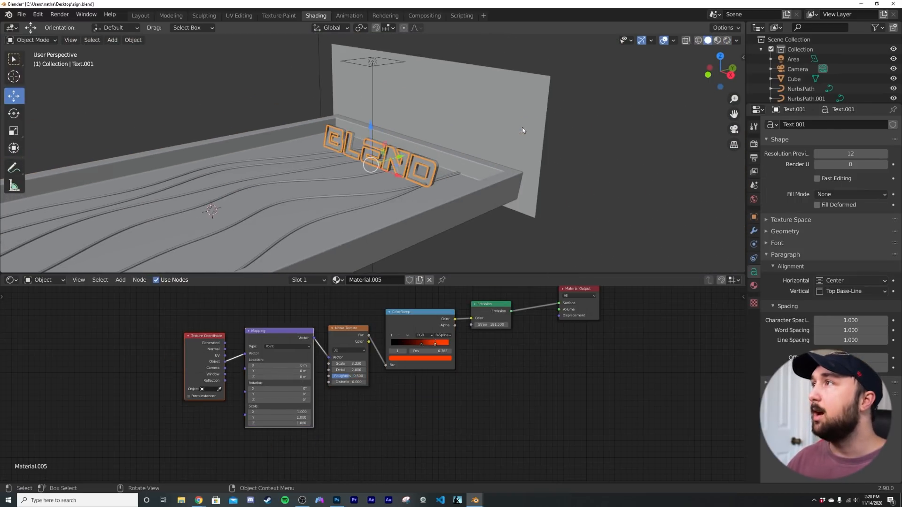
scroll(448, 197, "up", 7)
left_click(465, 135, "shift")
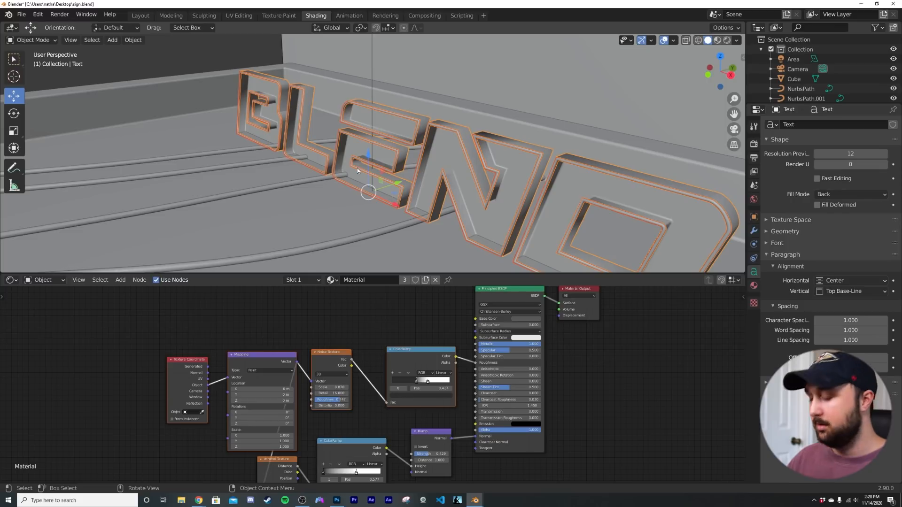
key("KP_0")
left_click_drag(357, 157, 360, 134)
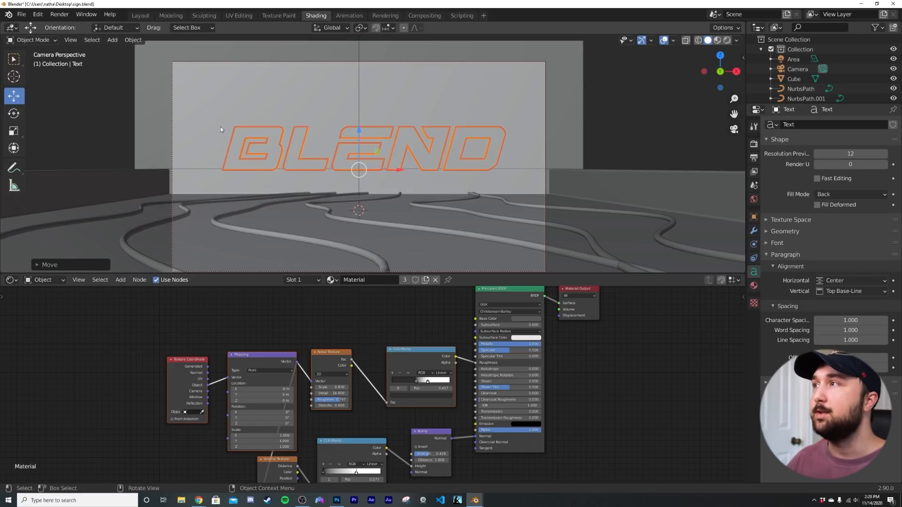
In the Layout workspace, add a cylinder mesh and size it as a thin vertical pole.
scroll(340, 137, "down", 5)
scroll(355, 159, "up", 3)
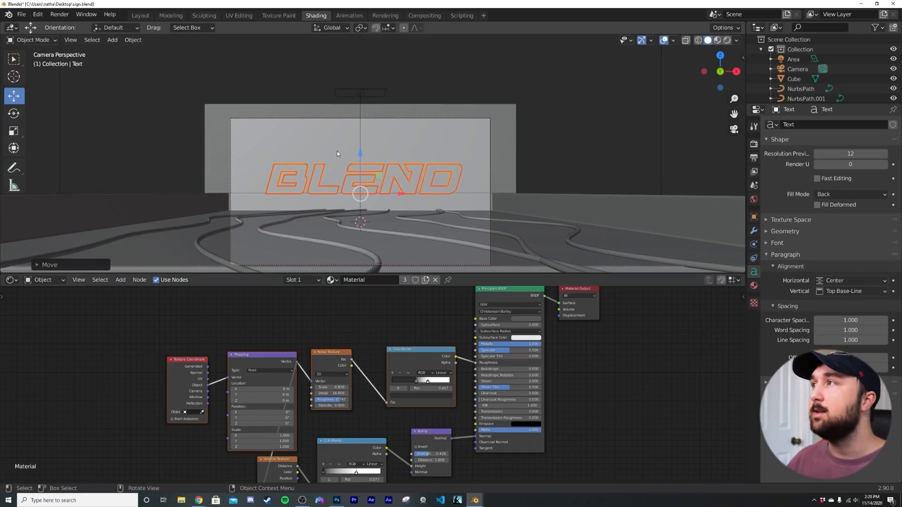
middle_click_drag(337, 152, 428, 161)
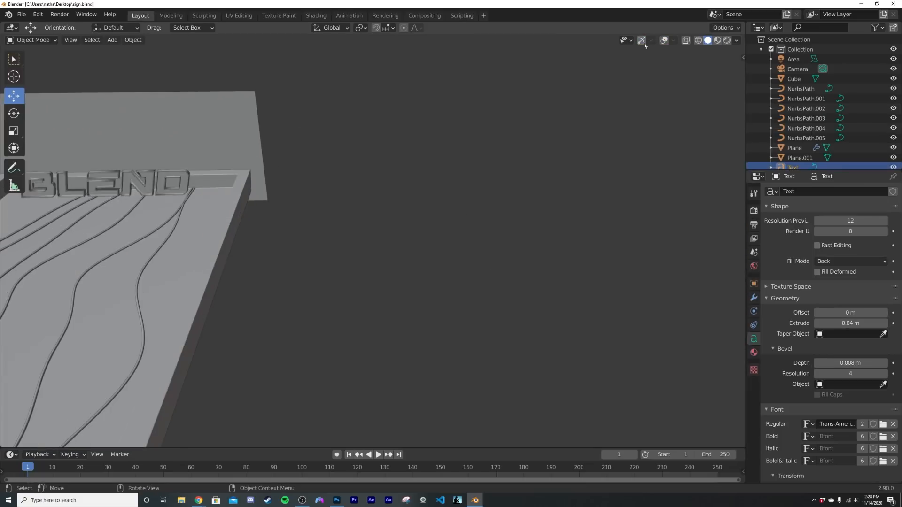
key("shift+a")
left_click(312, 307)
double_click(128, 323)
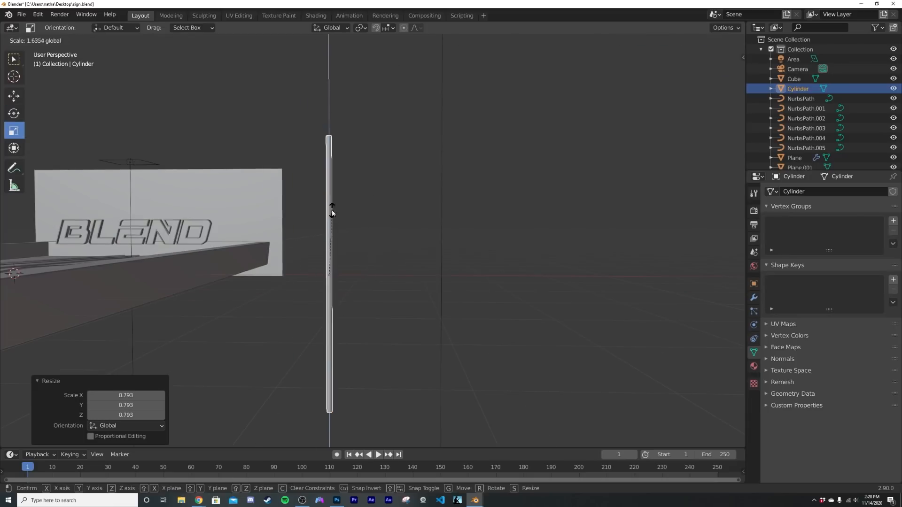
Apply the cylinder's scale and stretch it along Z into a taller pole.
key("ctrl+a")
left_click(295, 237)
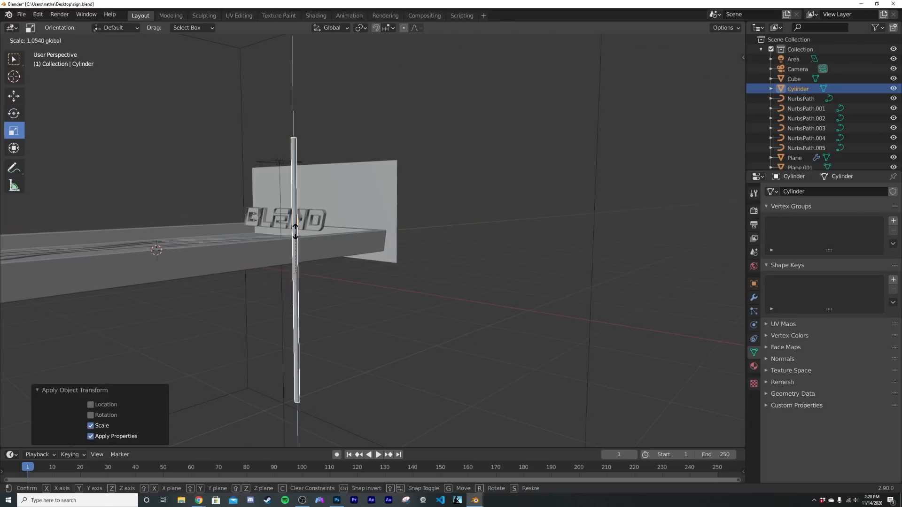
key("s")
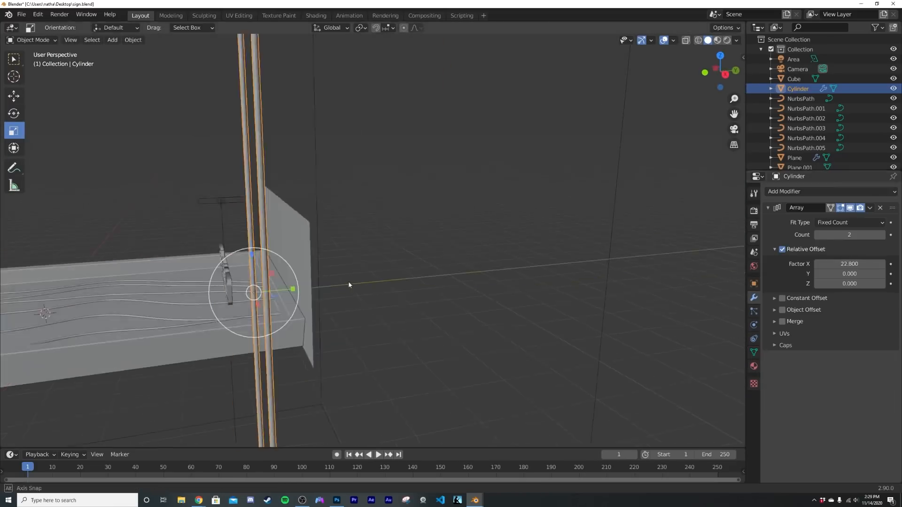
Add a second Array modifier to the vertical pole pair to form a four-pole column.
left_click(796, 192)
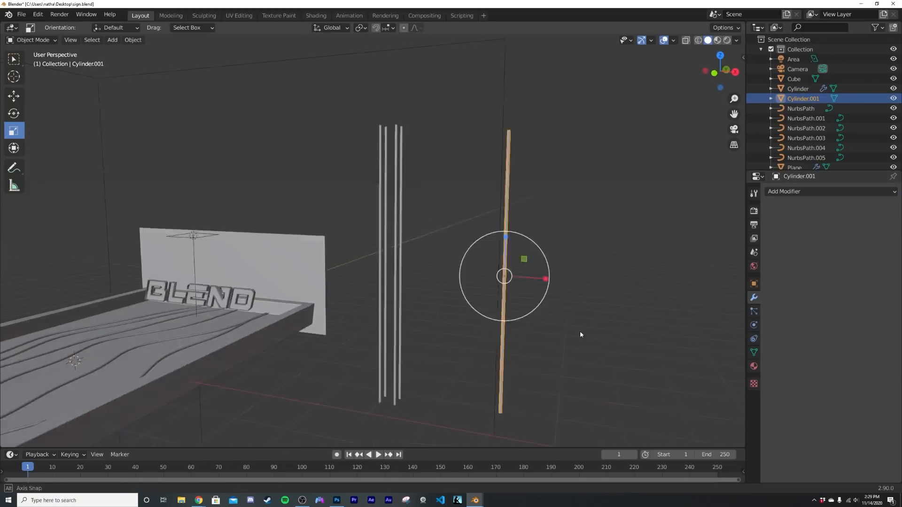
Rotate the duplicated pole 90° about X and shorten it along Y into a crossbar between the column's poles.
key("r")
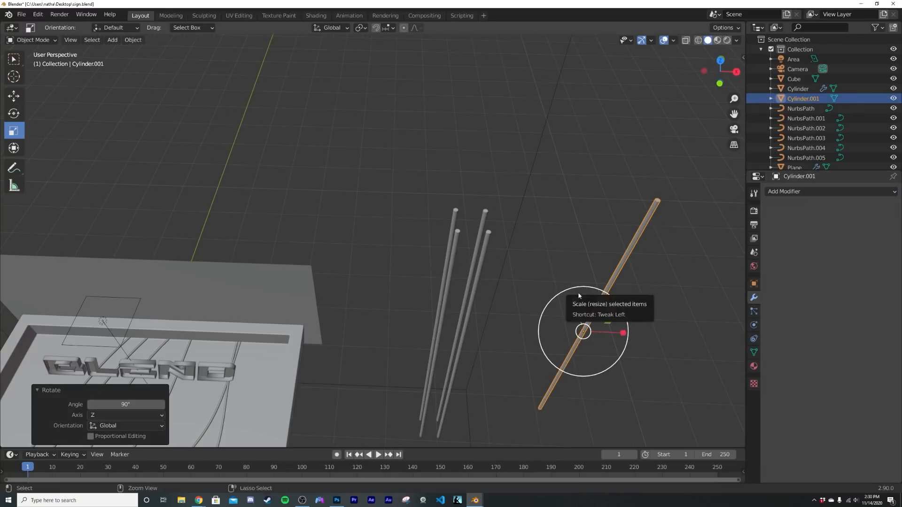
type("x9")
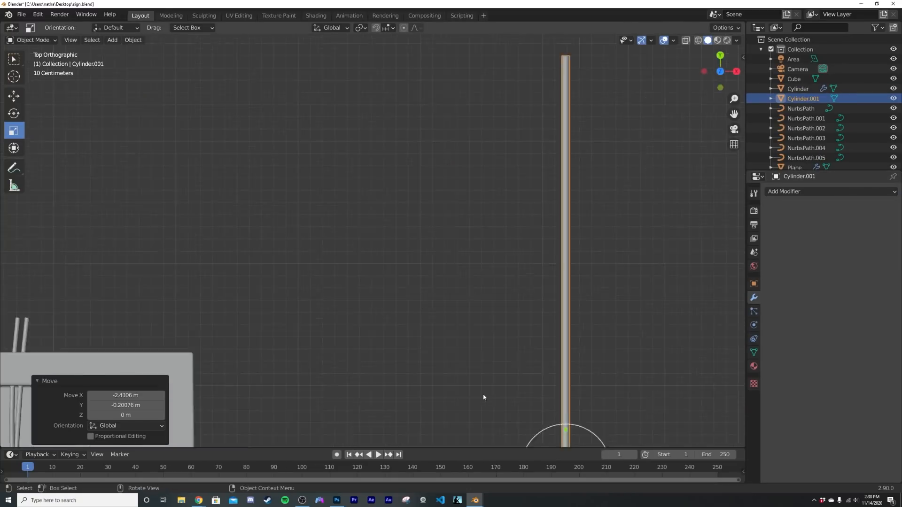
key("s")
key("y")
left_click(375, 311)
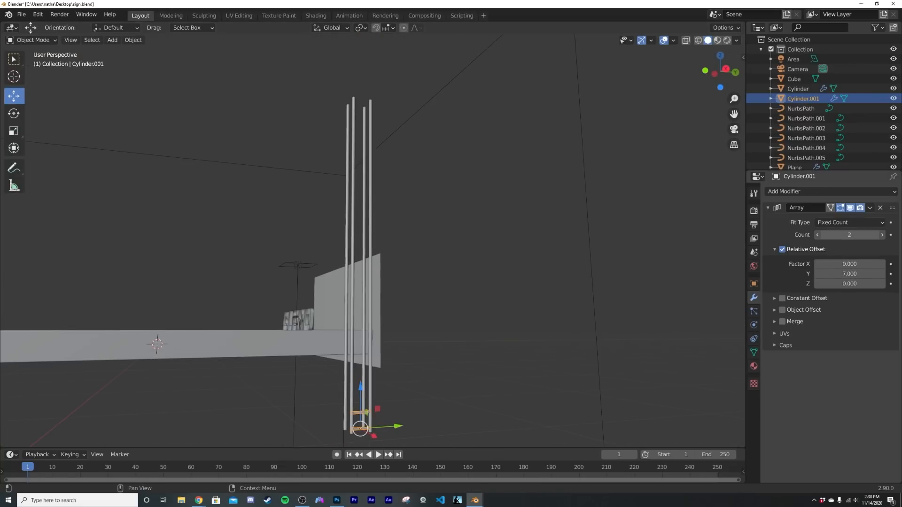
Array the crossbars up the column with a count of 23 and place a copy rotated 90° about Z on the adjacent sides.
left_click(21, 14)
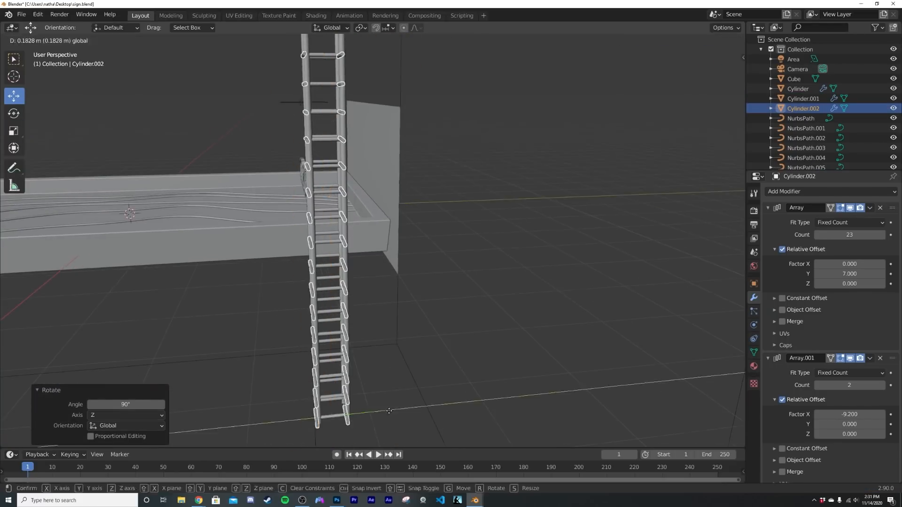
middle_click_drag(413, 366, 426, 379)
scroll(393, 207, "down", 10)
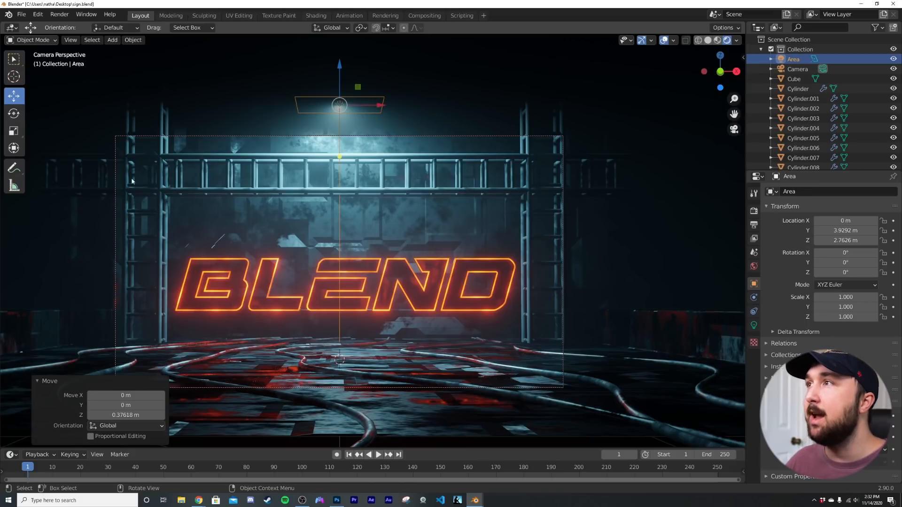
Link the textured floor cable's material to the truss objects around the BLEND sign.
scroll(281, 238, "up", 4)
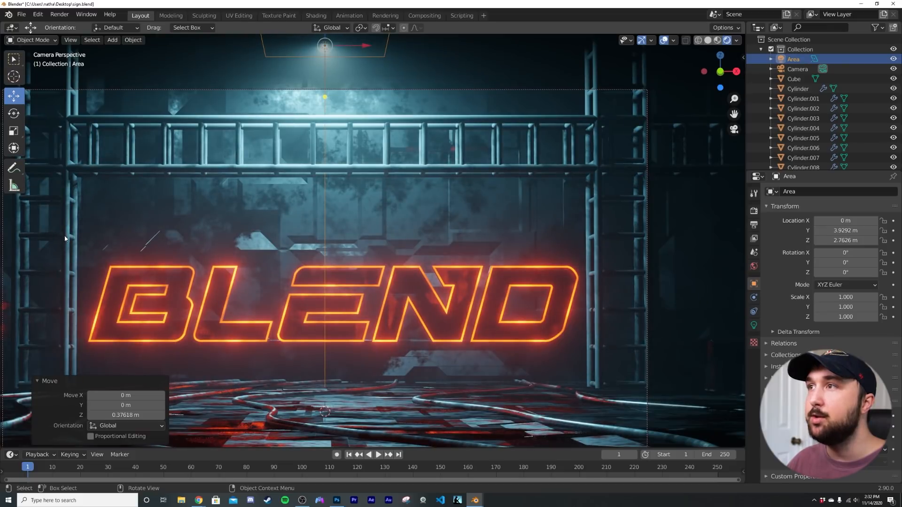
left_click(67, 238)
key("z")
left_click(133, 233)
scroll(351, 292, "down", 2)
key("z")
left_click(350, 239)
left_click(300, 395)
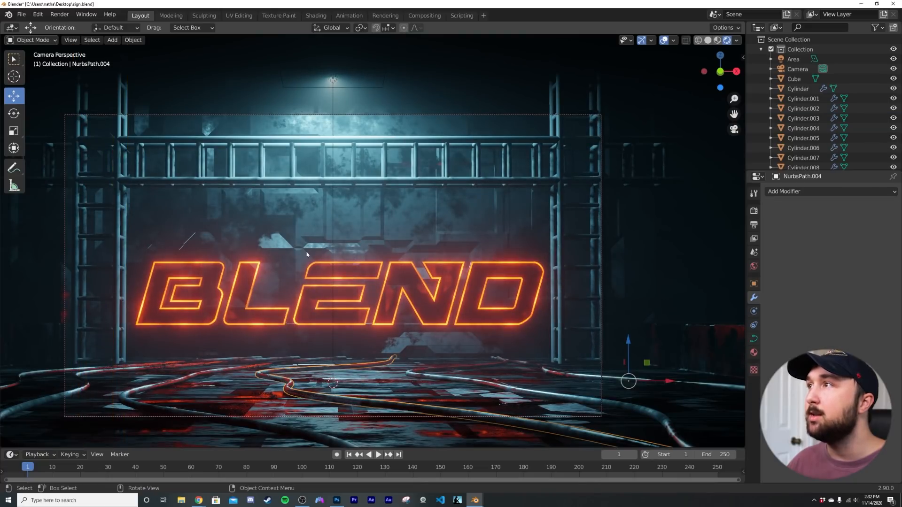
left_click(304, 184)
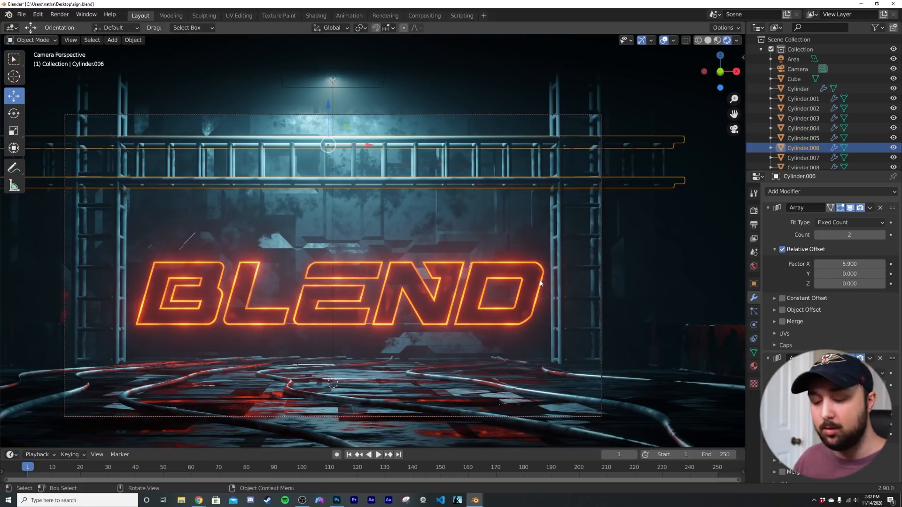
key("ctrl+l")
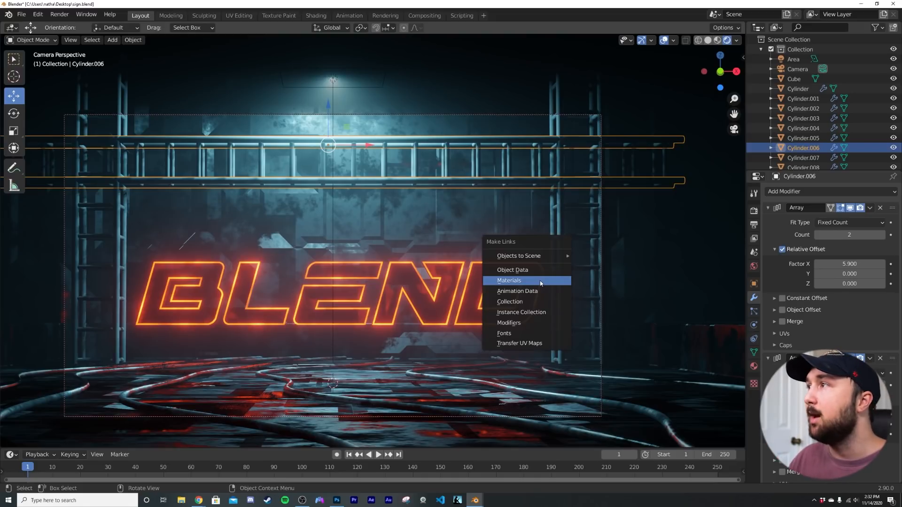
left_click(540, 283)
Examine the truss and cable materials in material preview from an angled view, and return to the rendered camera view.
key("z")
left_click(701, 231)
middle_click_drag(425, 253, 498, 182)
left_click(355, 341)
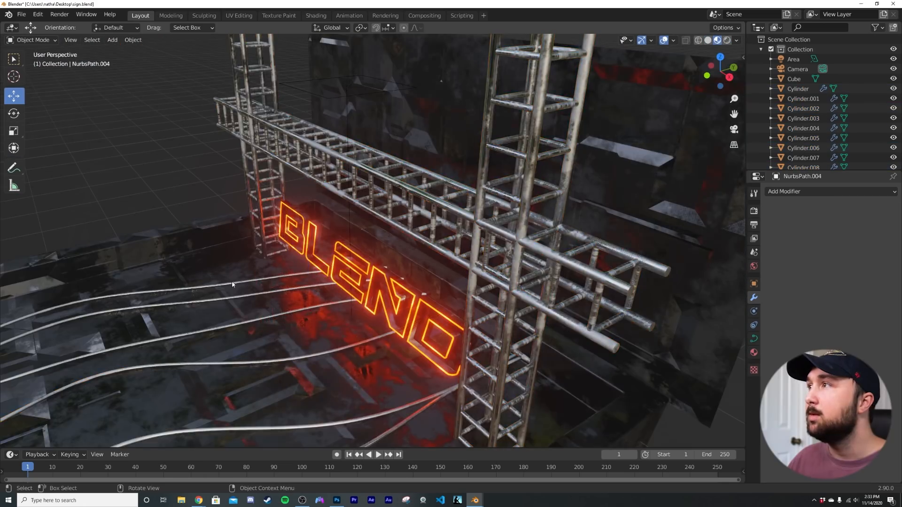
middle_click_drag(231, 286, 331, 276)
key("KP_0")
key("z")
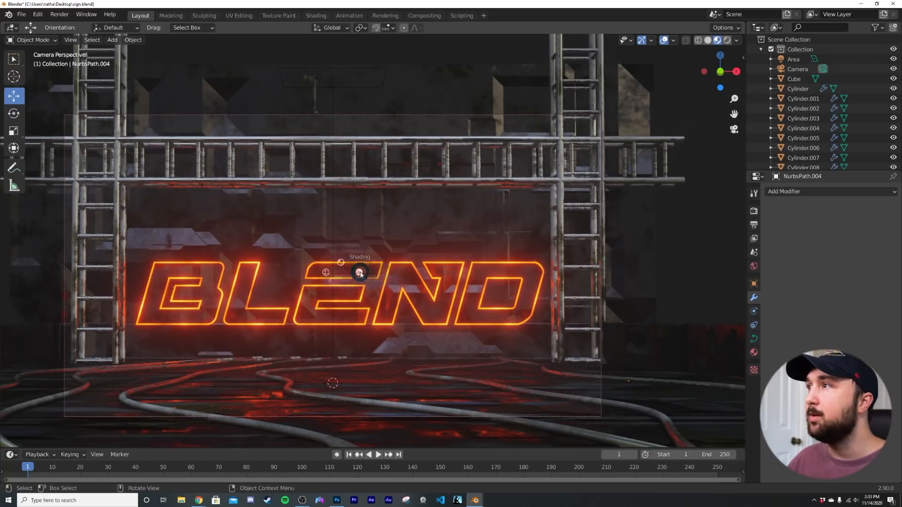
left_click(358, 219)
In solid shading, select both BLEND text objects and raise them about 0.28 m along Z.
key("z")
left_click(388, 291)
scroll(371, 291, "up", 5)
left_click(354, 295)
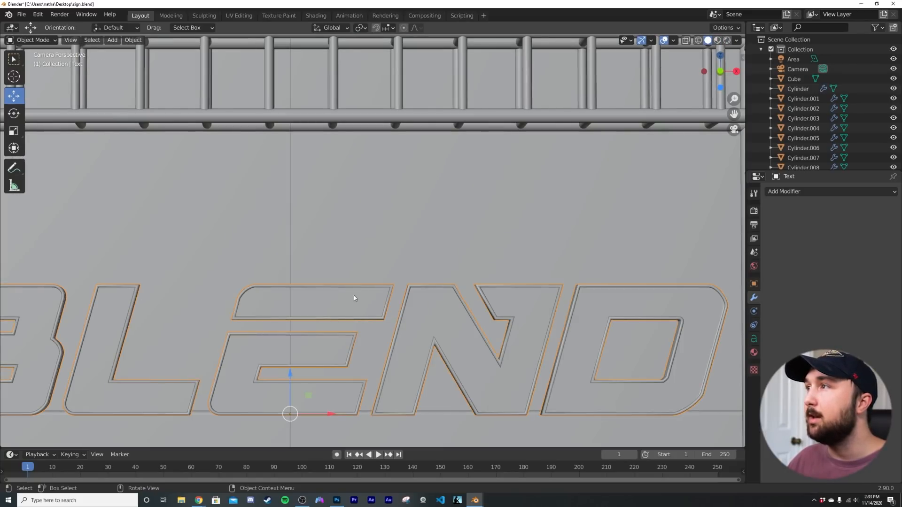
scroll(324, 299, "down", 5)
key("shift+d")
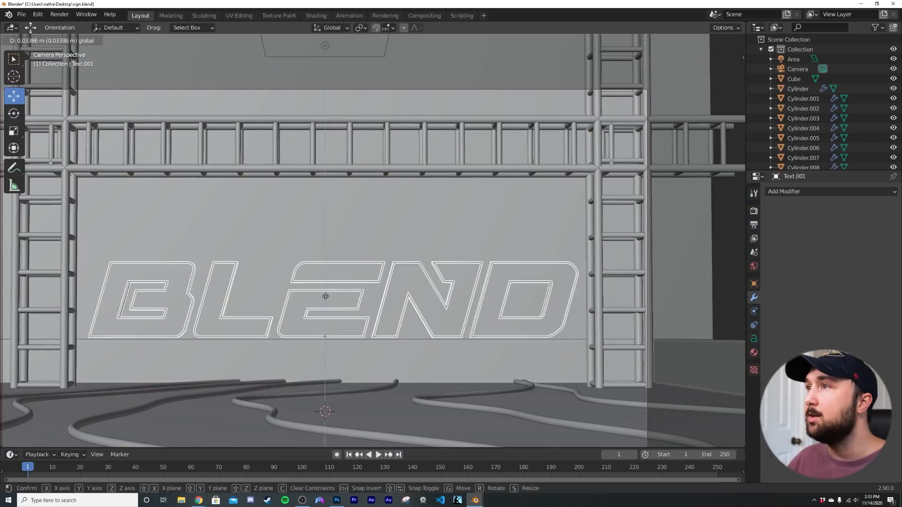
key("z")
left_click(331, 267)
Check the raised sign in rendered shading and save the sign.blend file.
key("z")
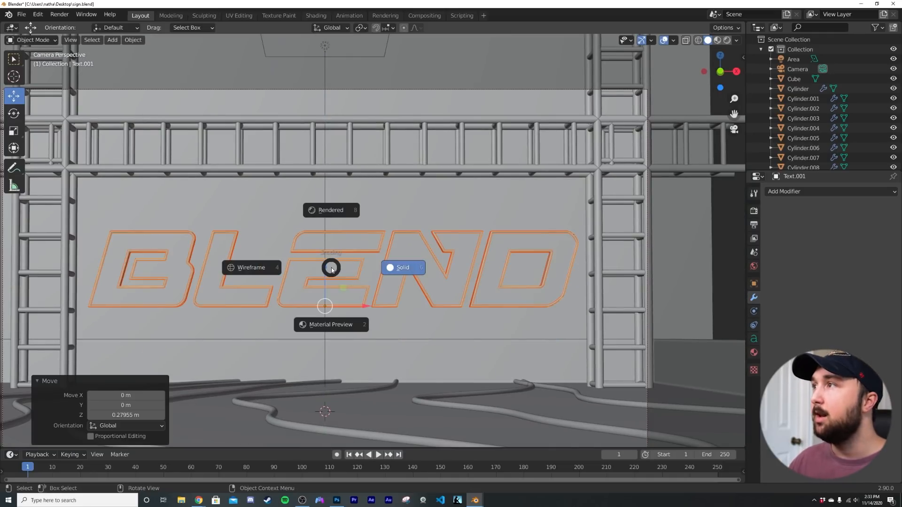
left_click(354, 217)
scroll(395, 235, "down", 3)
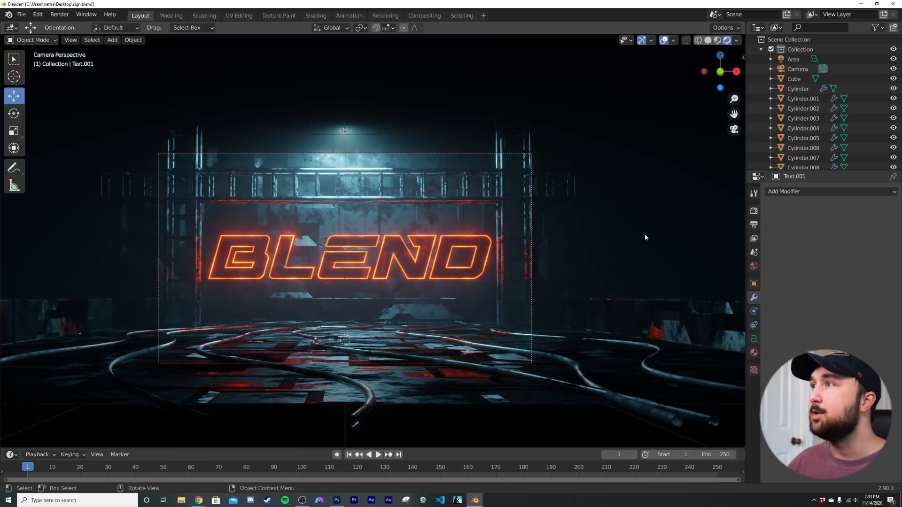
scroll(644, 237, "up", 3)
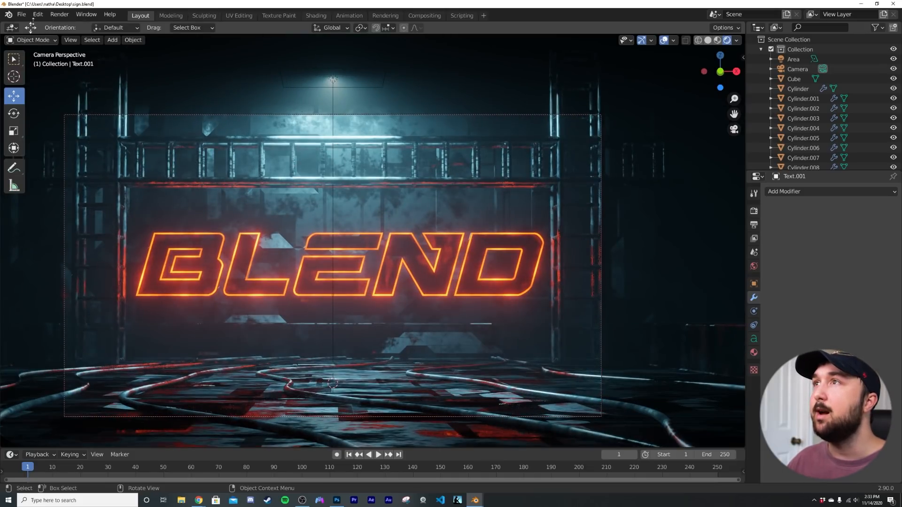
left_click(22, 15)
left_click(33, 81)
Select the camera and set its passepartout opacity to 1.000 in the viewport display settings.
middle_click_drag(345, 269, 392, 257, "shift")
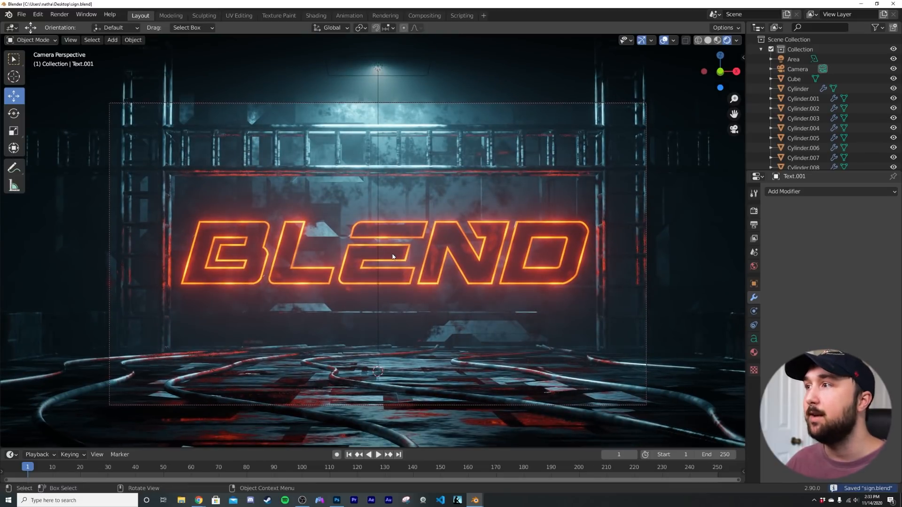
left_click(792, 71)
left_click(755, 325)
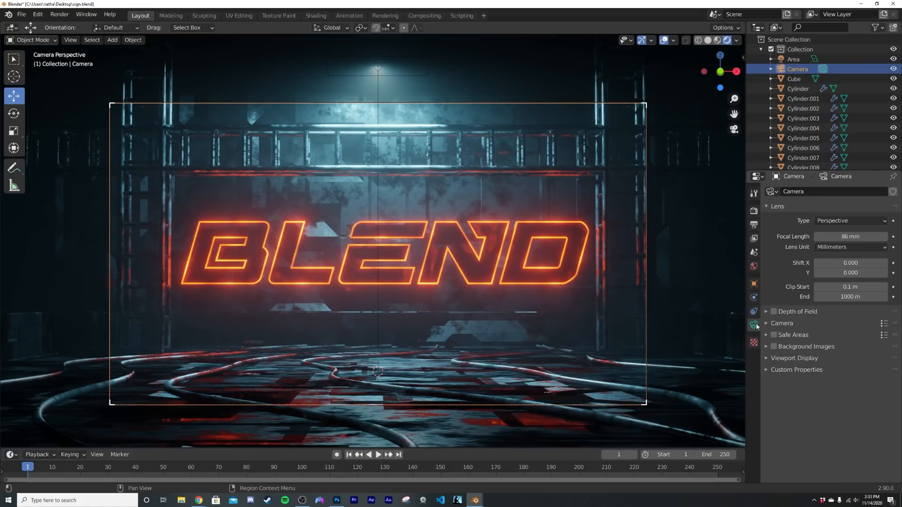
left_click(799, 358)
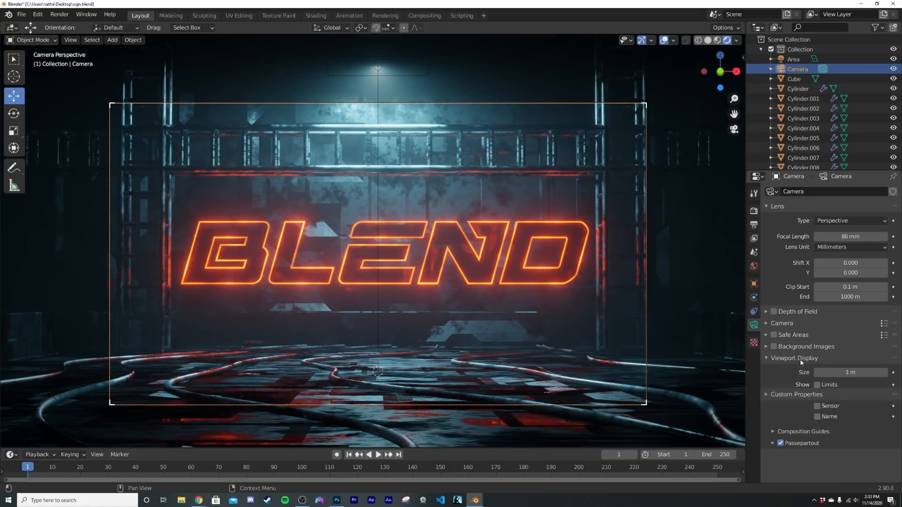
left_click(804, 445)
left_click_drag(836, 459, 889, 458)
scroll(414, 275, "up", 3)
scroll(414, 275, "down", 2)
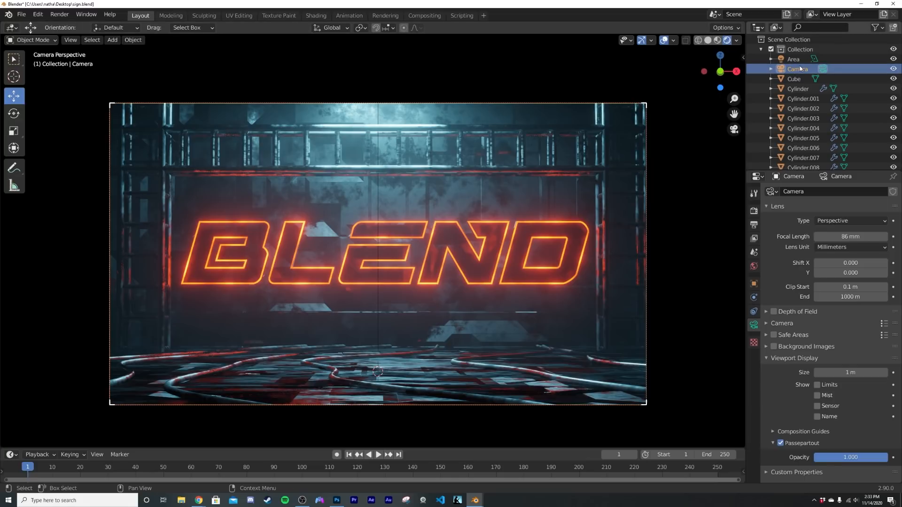
Move the camera back about 1.29 m along its local Z axis to widen the framing.
key("g")
key("z")
key("z")
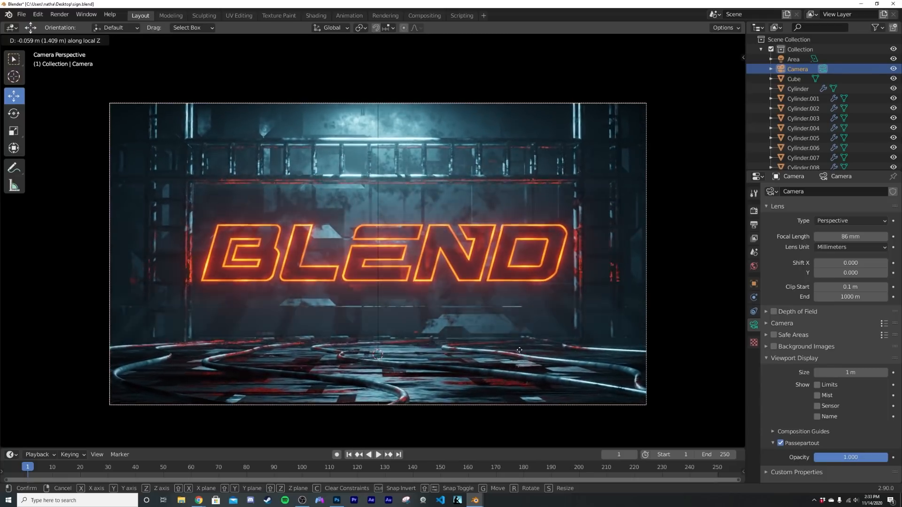
left_click(514, 343)
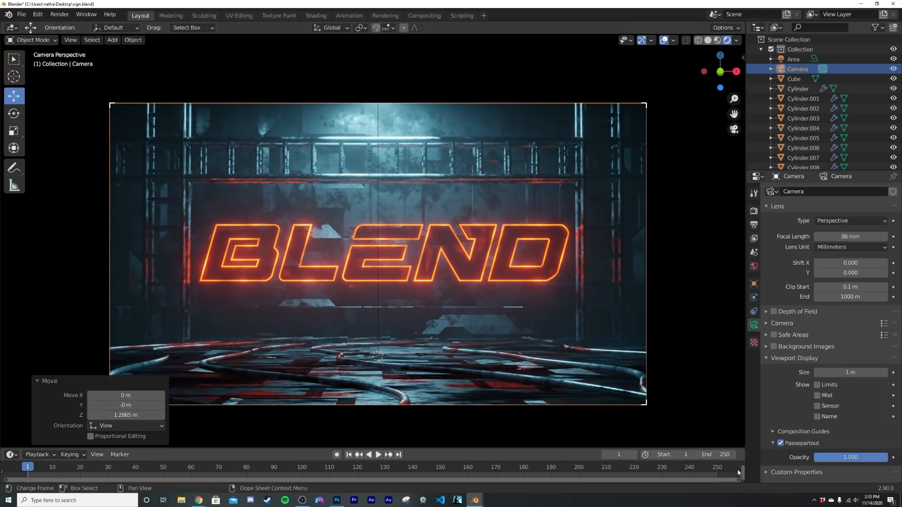
Set the animation's end frame to 500 and expand the timeline to the full frame range.
type("0")
key("Return")
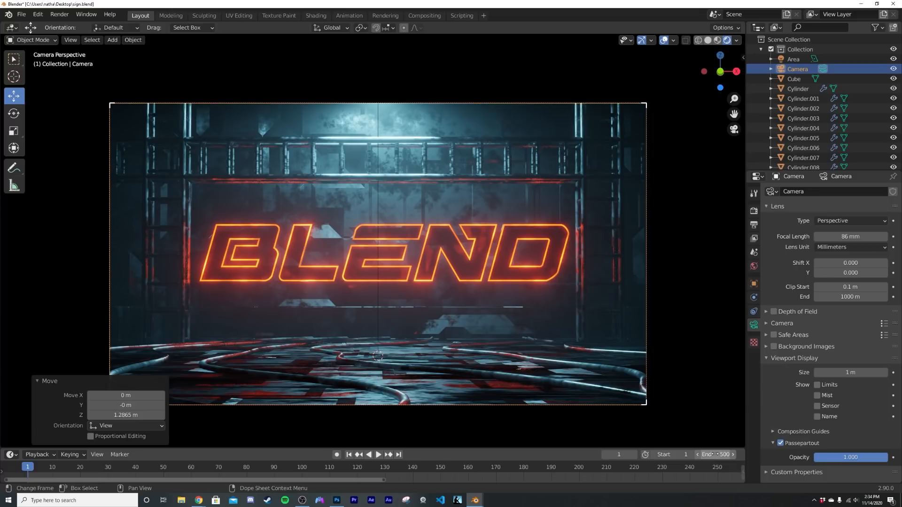
left_click_drag(381, 479, 751, 472)
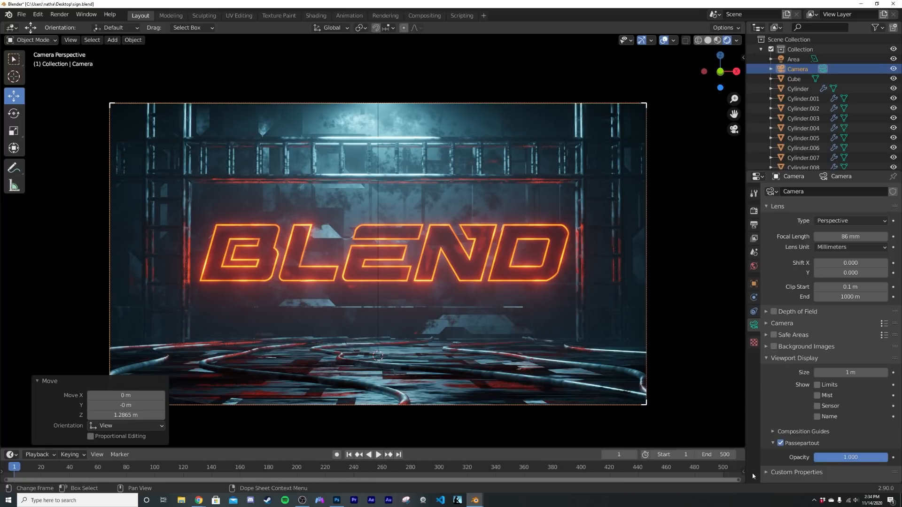
Set the camera's Y location to about -10.384 m and keyframe it at frame 1.
left_click(797, 70)
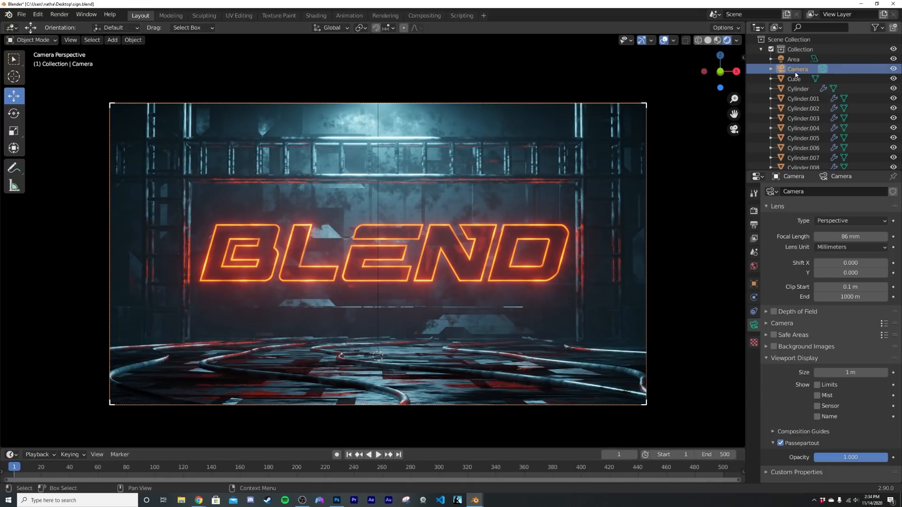
left_click(754, 285)
left_click_drag(845, 231, 848, 253)
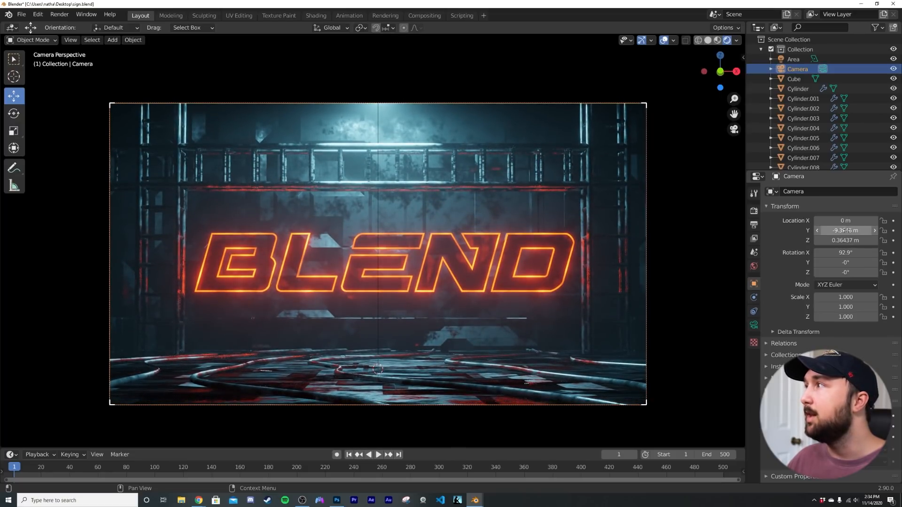
mouse_move(842, 231)
left_mouse_down()
mouse_move(881, 231)
mouse_move(840, 231)
left_mouse_up()
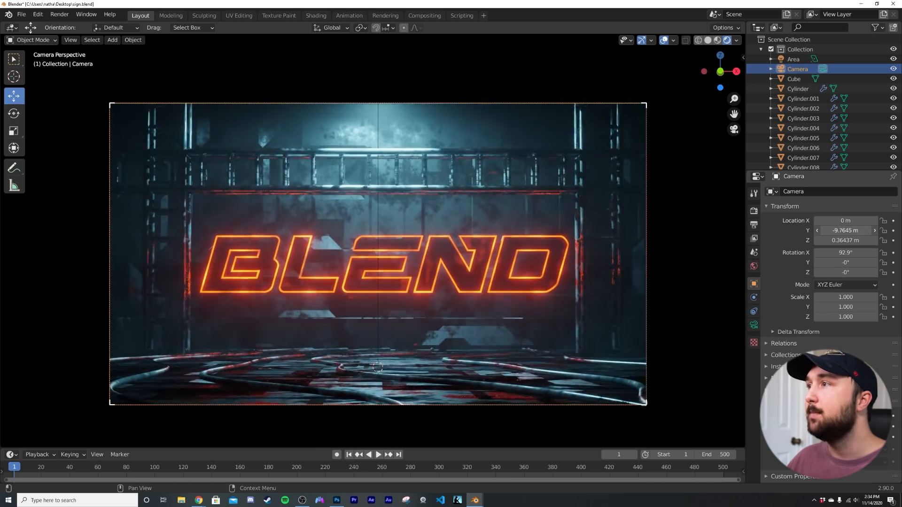
left_click_drag(841, 230, 844, 231)
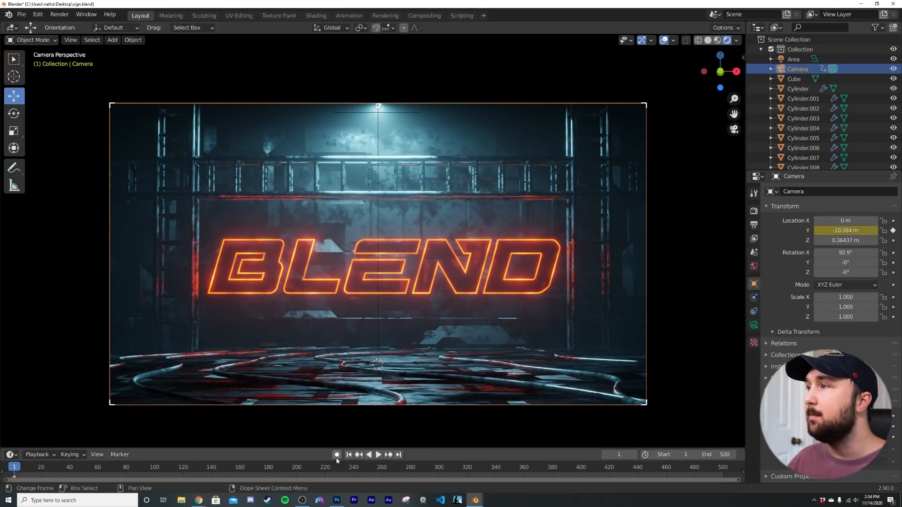
Advance the animation to frame 95, set the camera's Y location to about -4.1345 m and keyframe it.
left_click(378, 454)
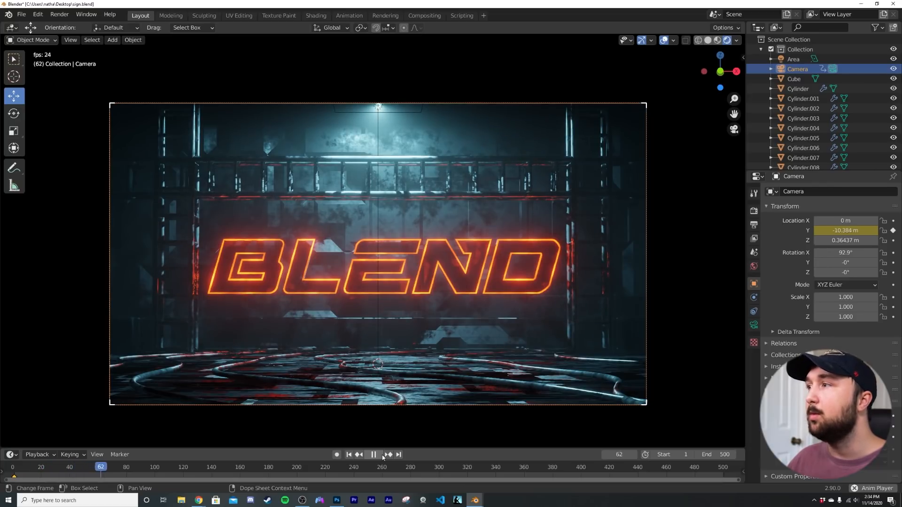
left_click(374, 454)
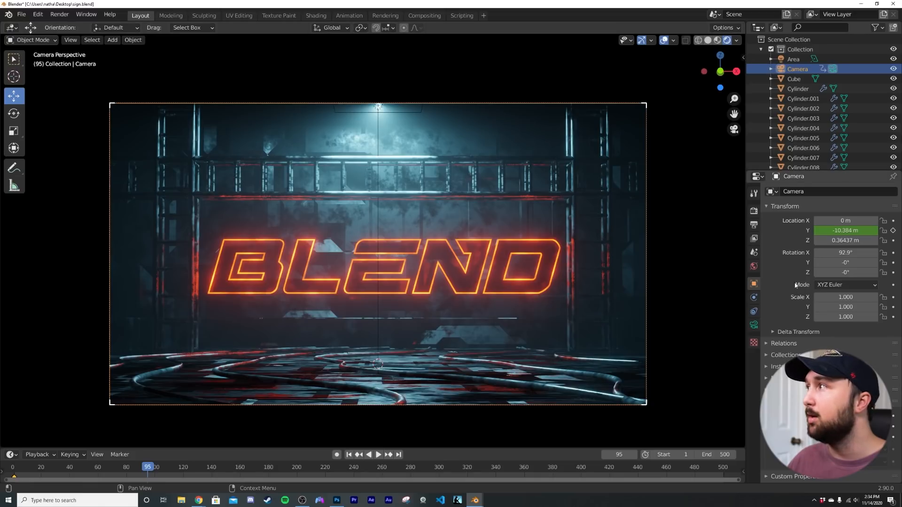
left_click_drag(843, 230, 901, 230)
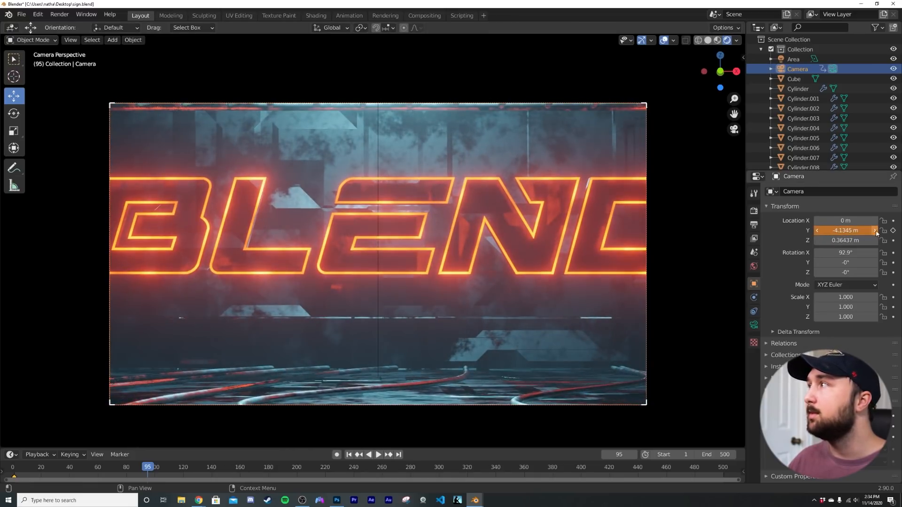
Play the camera push-in from the first frame, stop it and go to frame 107.
left_click(349, 455)
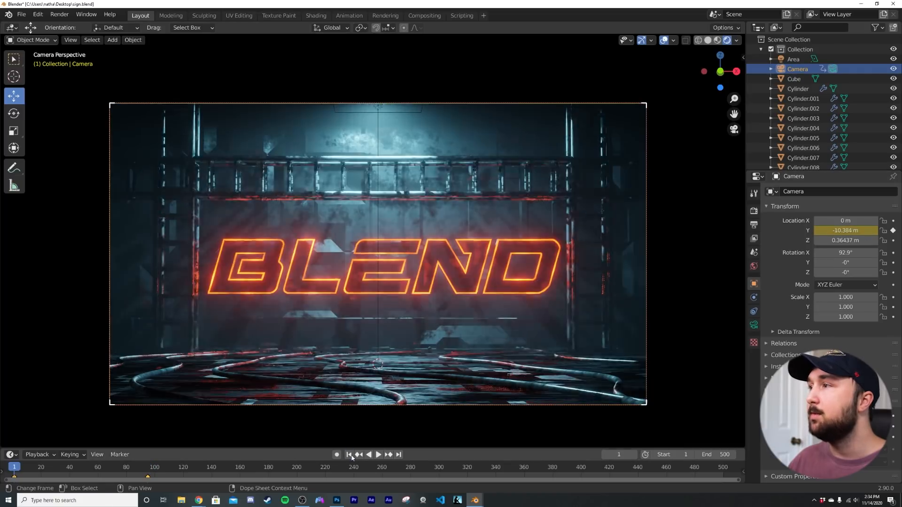
left_click(379, 455)
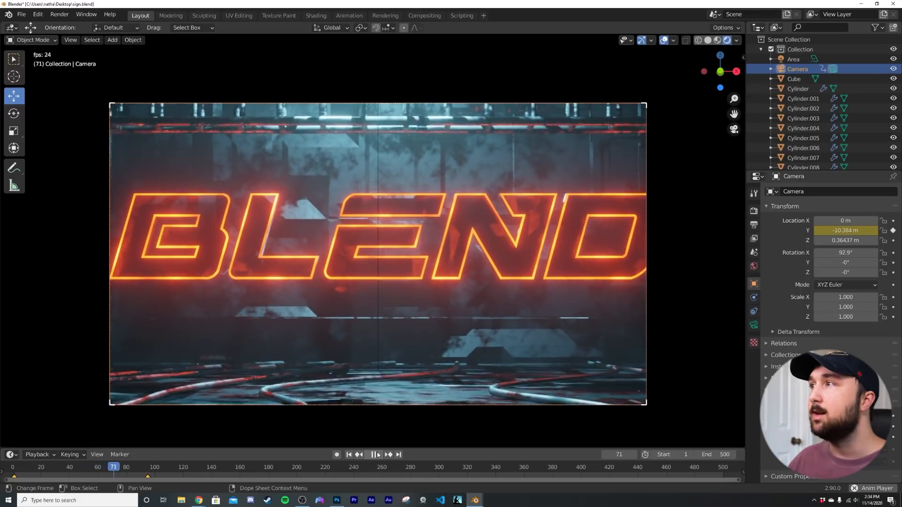
key("space")
left_click(164, 466)
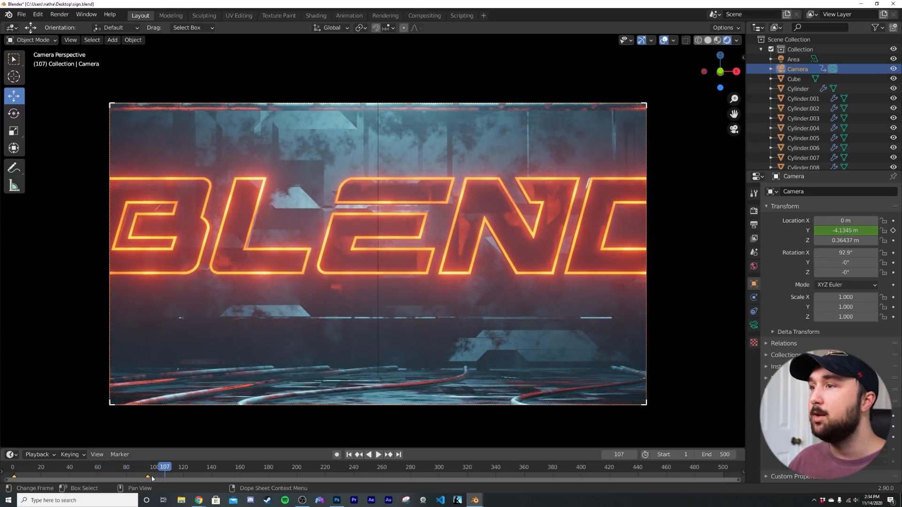
Move the camera's end keyframe to about frame 149, play the slower push-in from the first frame and return to the start.
left_click_drag(148, 476, 225, 476)
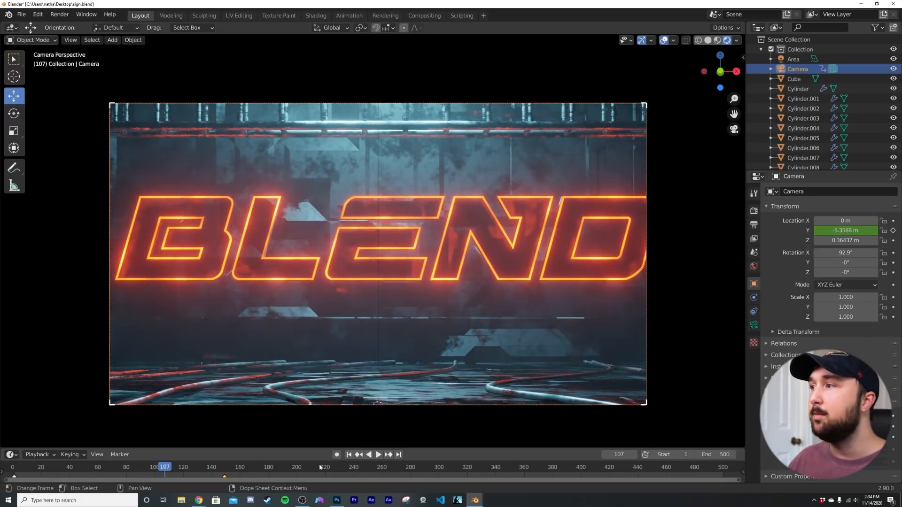
left_click(349, 454)
left_click(377, 454)
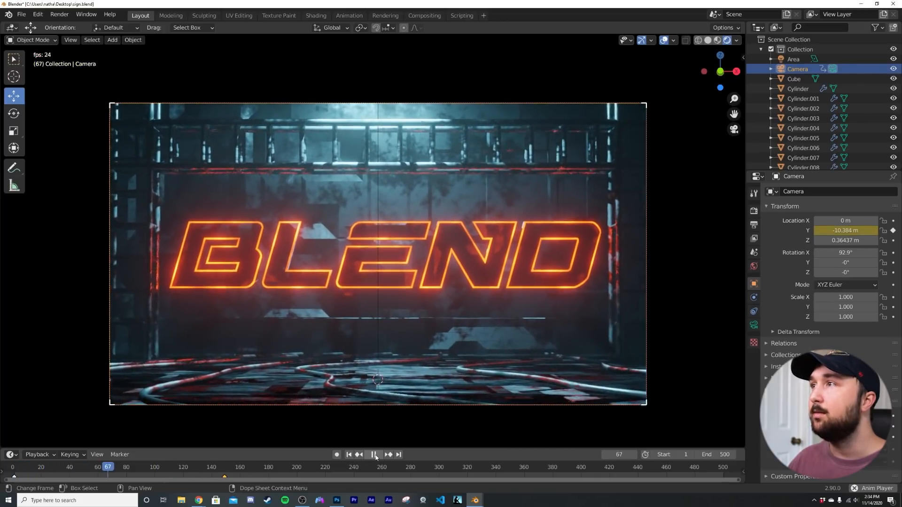
left_click(373, 455)
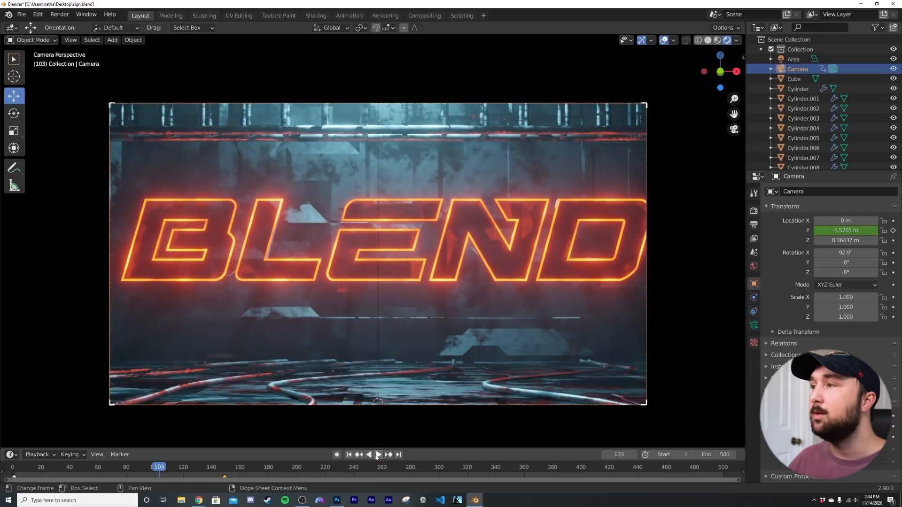
left_click(349, 455)
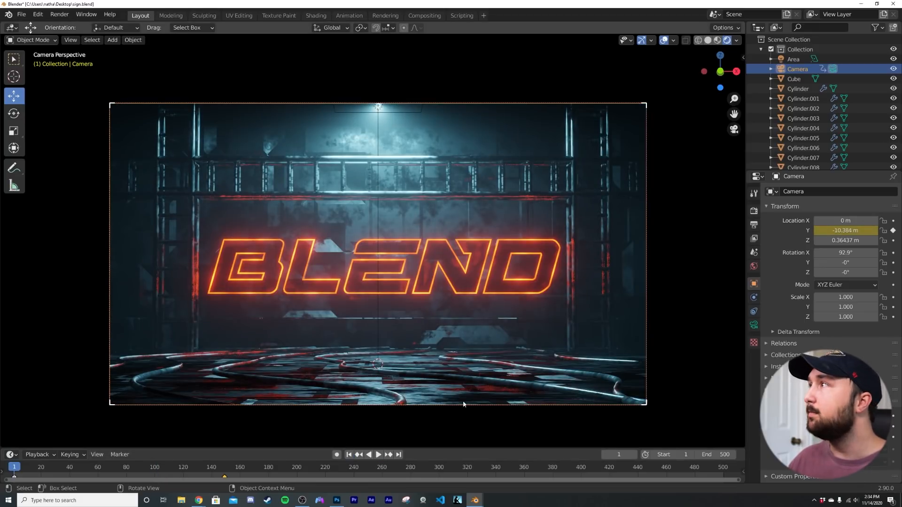
Try a focal length of 56 mm for the camera at frame 149 and play the animation from the first frame.
left_click(753, 325)
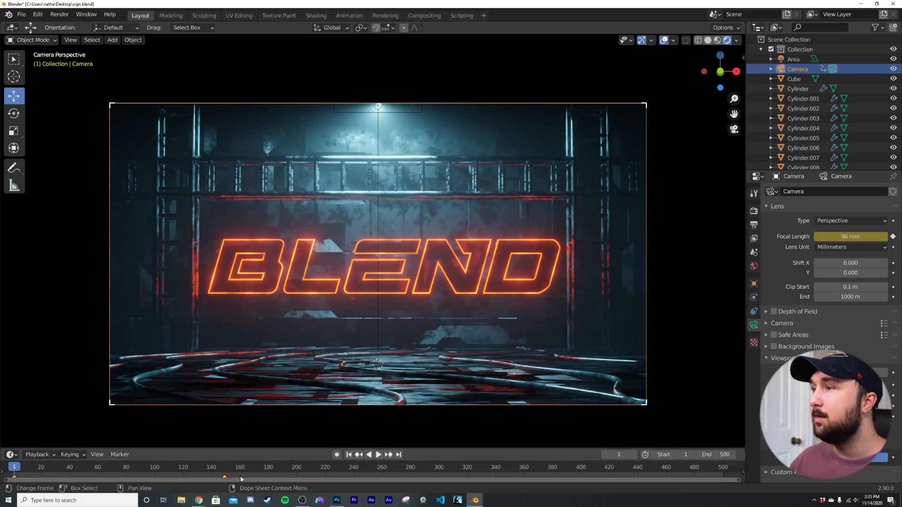
left_click(224, 471)
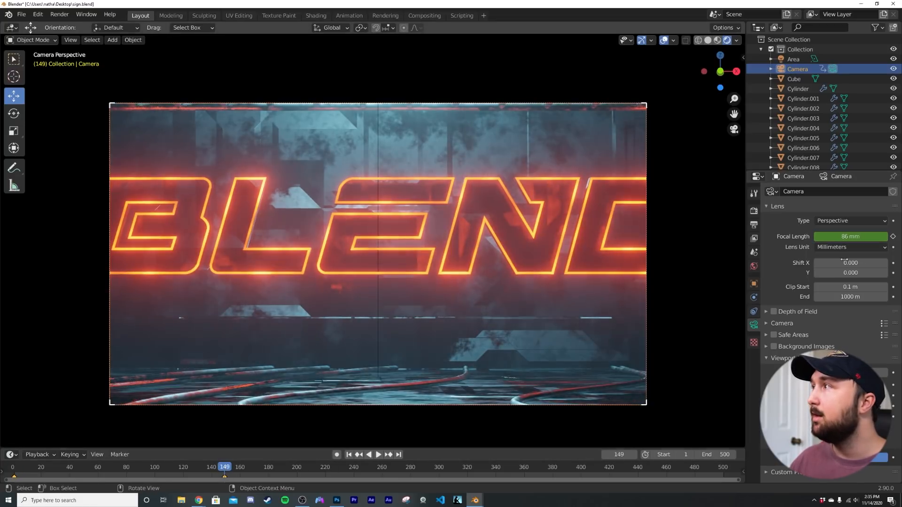
left_click_drag(868, 236, 828, 237)
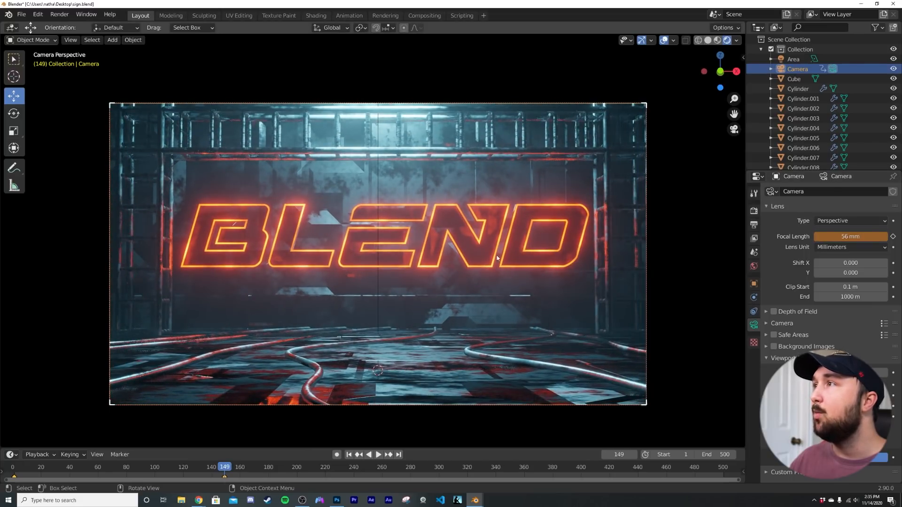
left_click(349, 455)
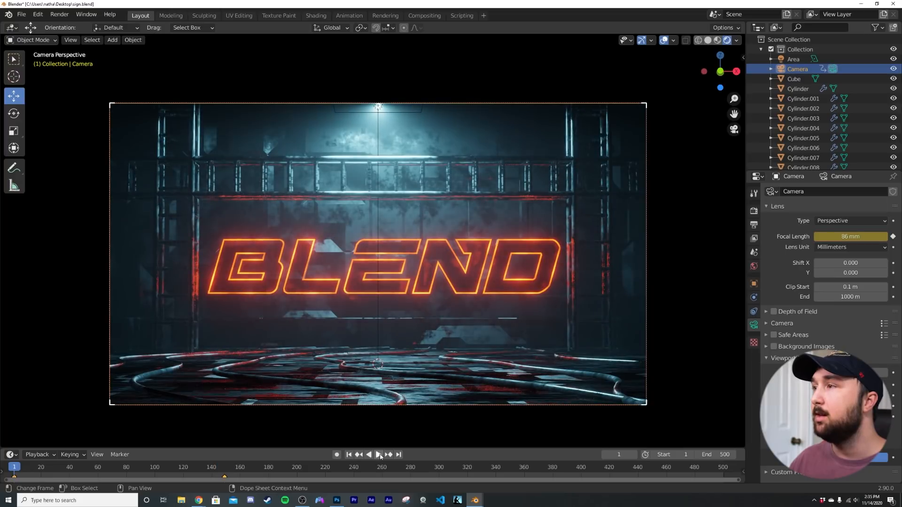
left_click(378, 454)
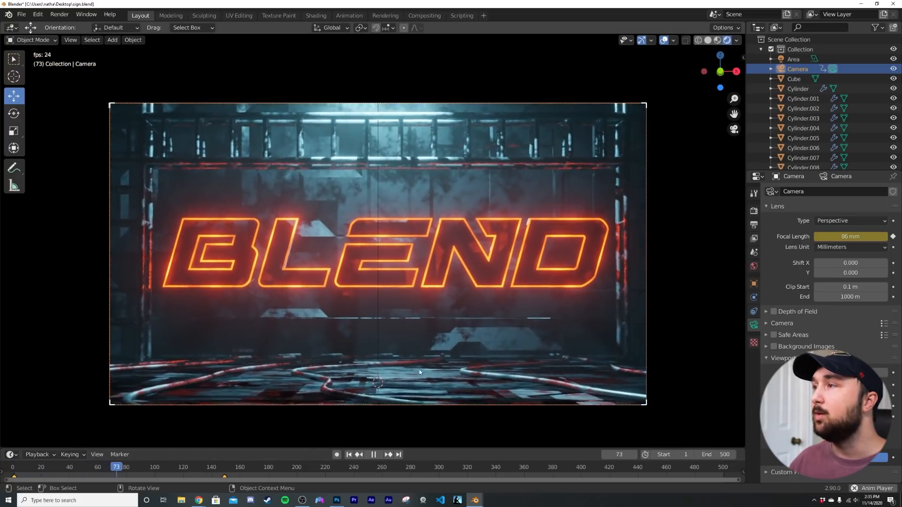
key("space")
left_click(349, 454)
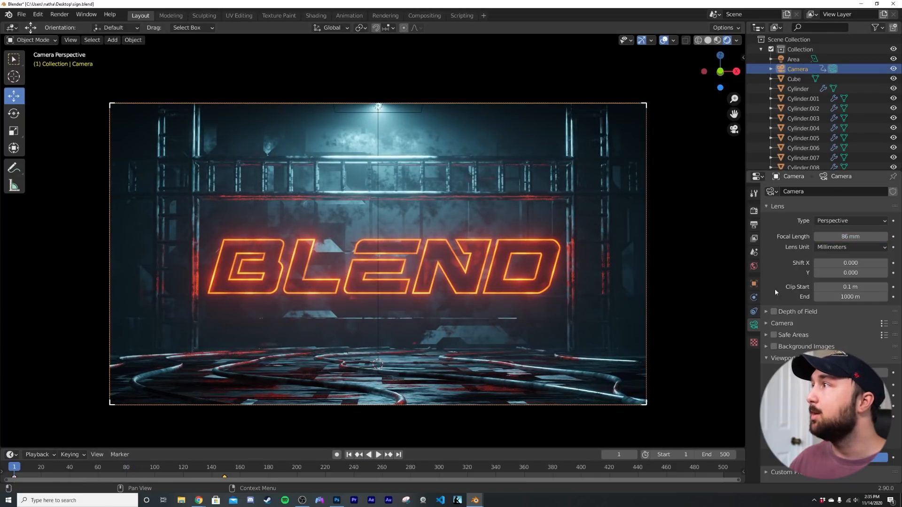
Clear the camera's Y location keyframes and keyframe the Y location again at frame 1.
left_click(753, 285)
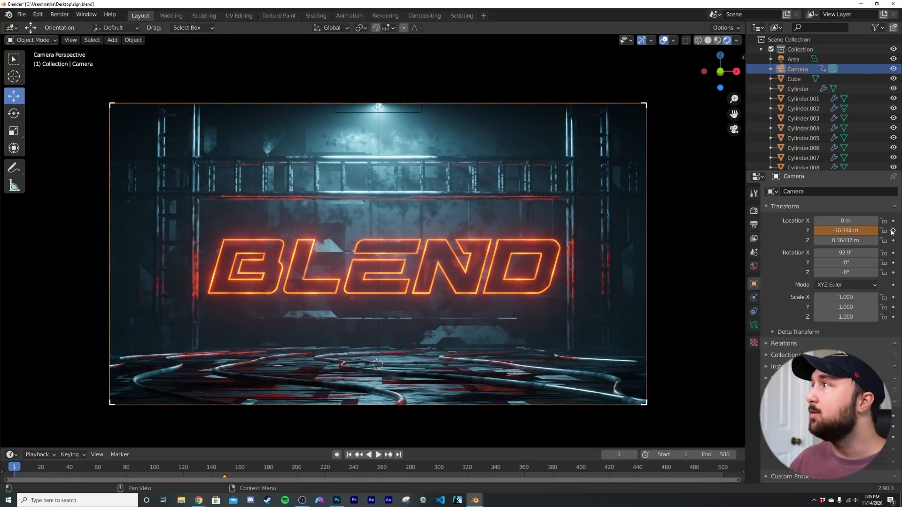
right_click(892, 231)
left_click(828, 253)
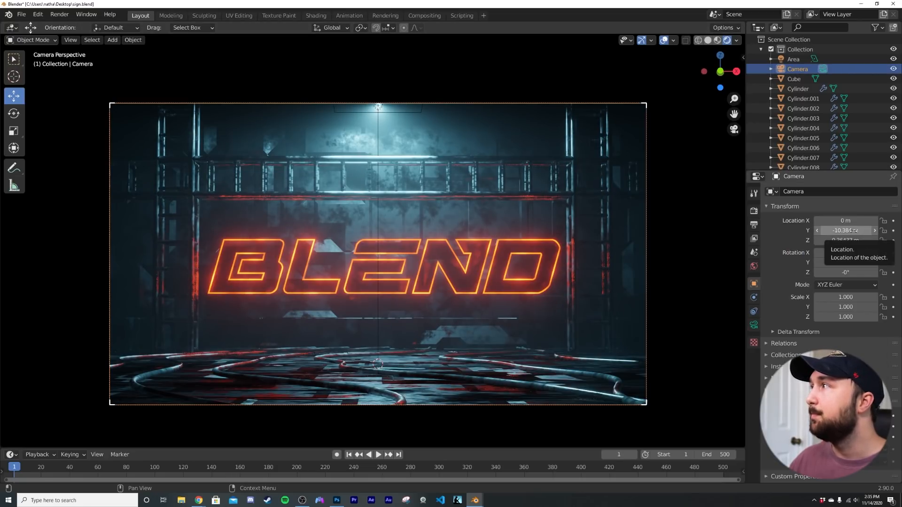
left_click(893, 231)
At frame 232, set the camera's Y location to about -1.7545 m and keyframe it.
left_click_drag(316, 467, 342, 467)
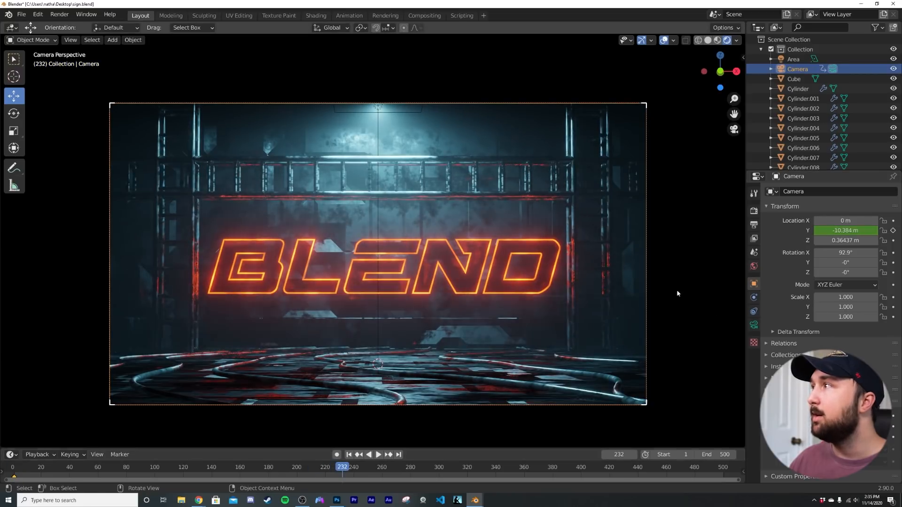
left_click_drag(827, 230, 883, 230)
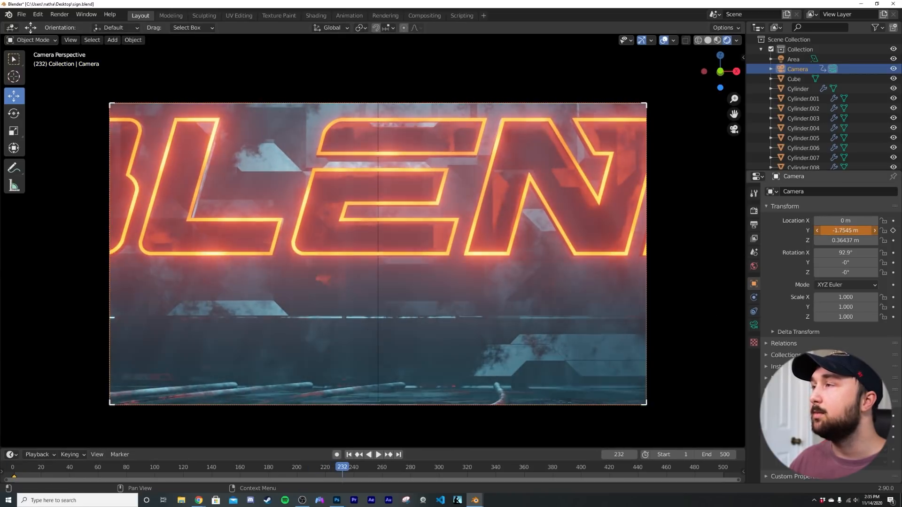
left_click(894, 231)
Play the beginning of the new camera move from the first frame, stop it and return to frame 1.
left_click(350, 454)
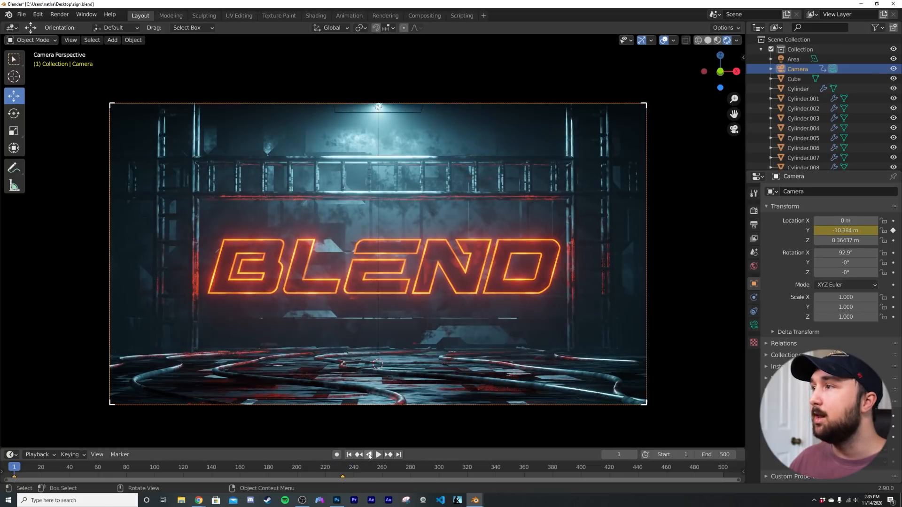
left_click(378, 455)
left_click(378, 455)
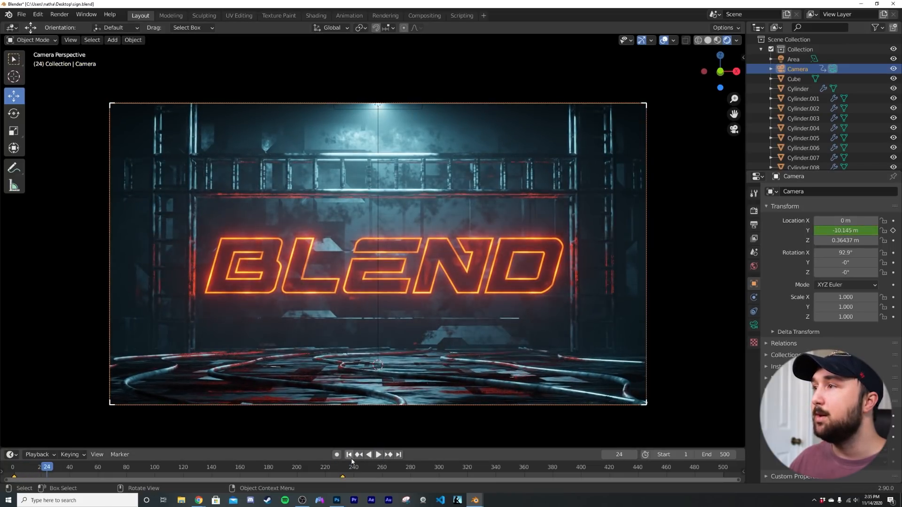
left_click(348, 455)
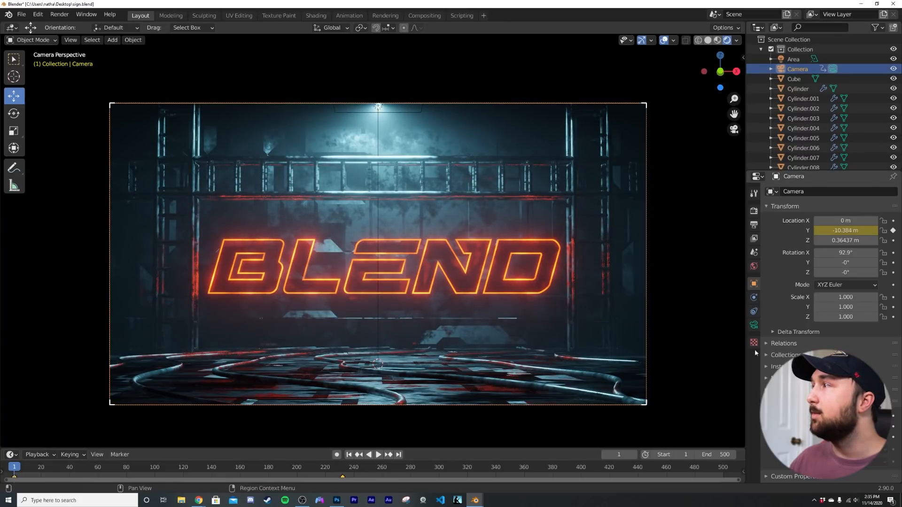
Set the camera's focal length to 85 mm and keyframe it at frame 1.
left_click(754, 325)
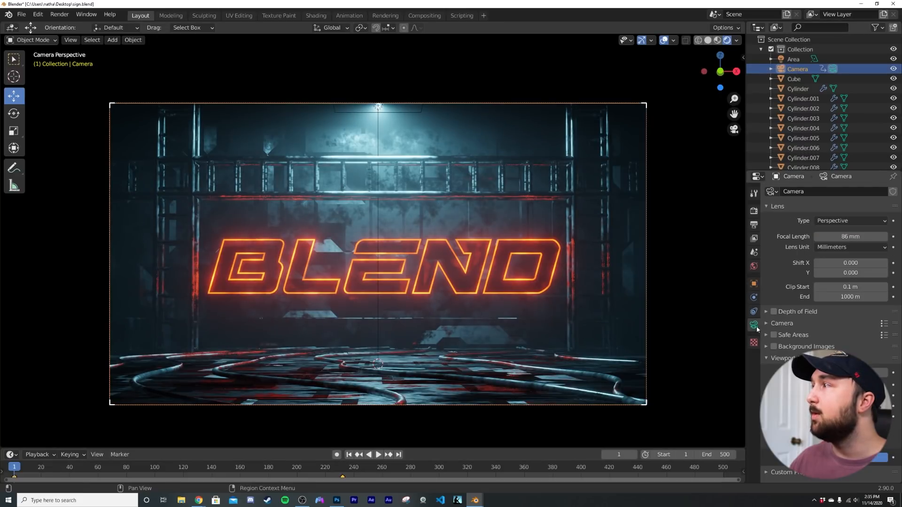
left_click(344, 466)
left_click_drag(854, 237, 784, 237)
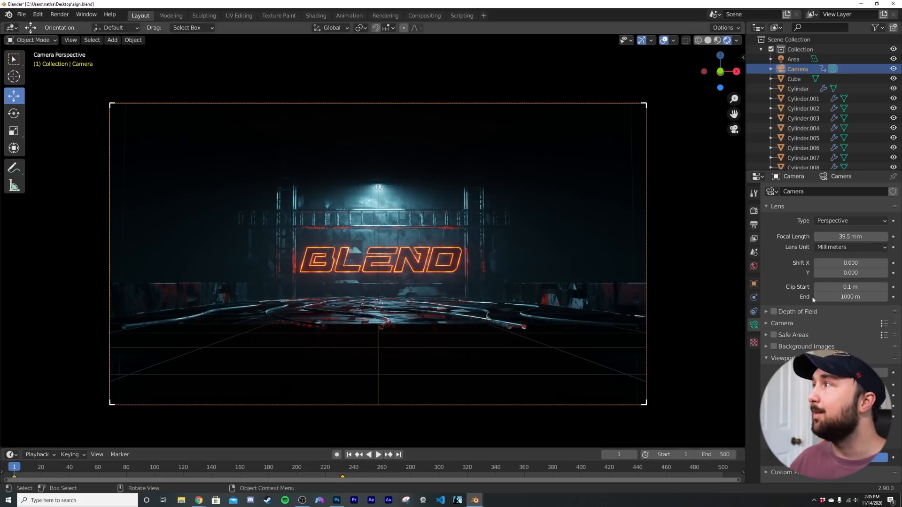
key("shift+Left")
type("85")
key("Return")
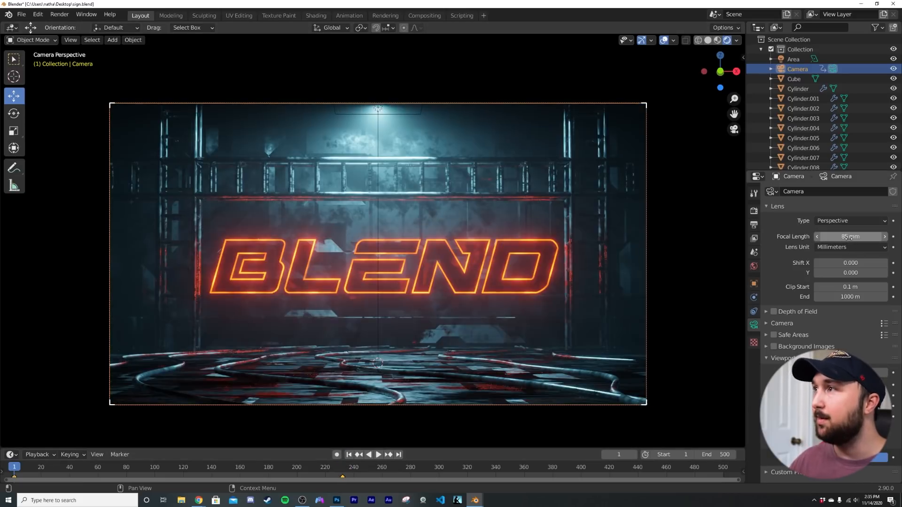
left_click(892, 236)
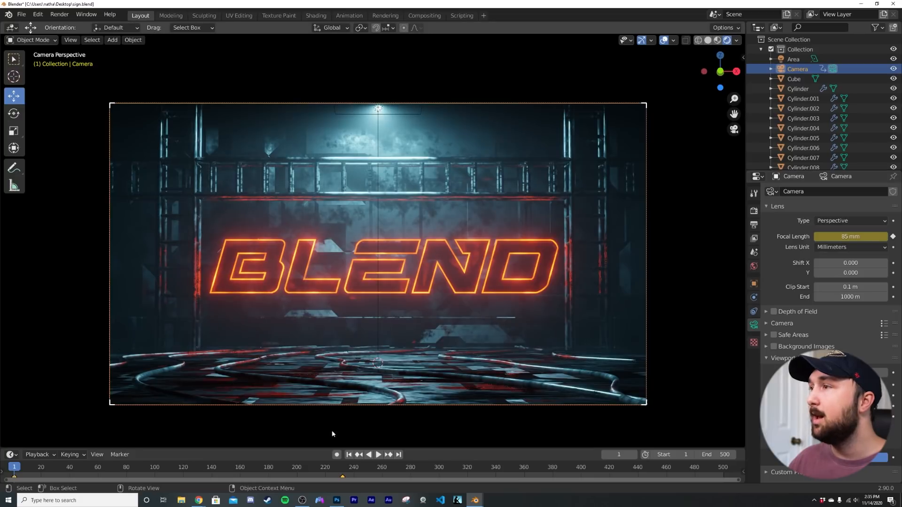
At frame 233, set the camera's focal length to 38.3 mm, keyframe it and play the animation from the start.
left_click(343, 468)
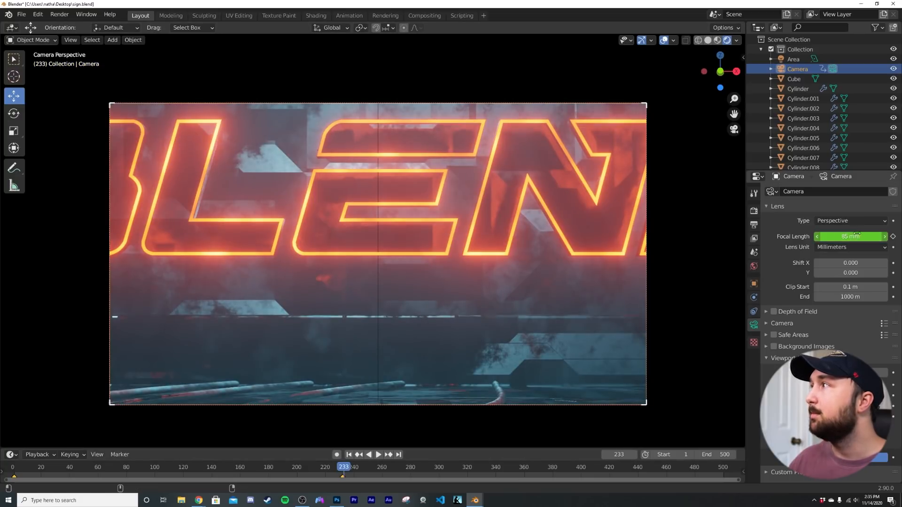
mouse_move(857, 236)
left_mouse_down()
mouse_move(798, 236)
mouse_move(857, 238)
left_mouse_up()
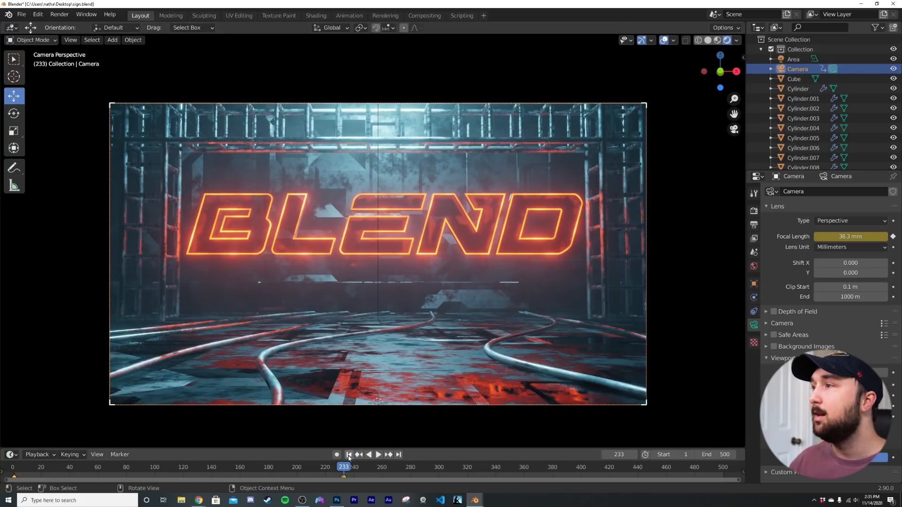
key("shift+Left")
key("space")
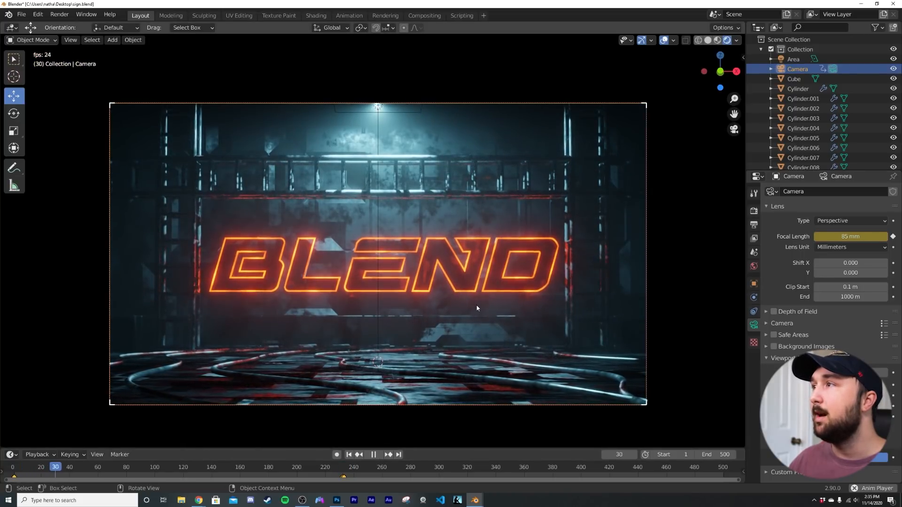
scroll(413, 303, "up", 3)
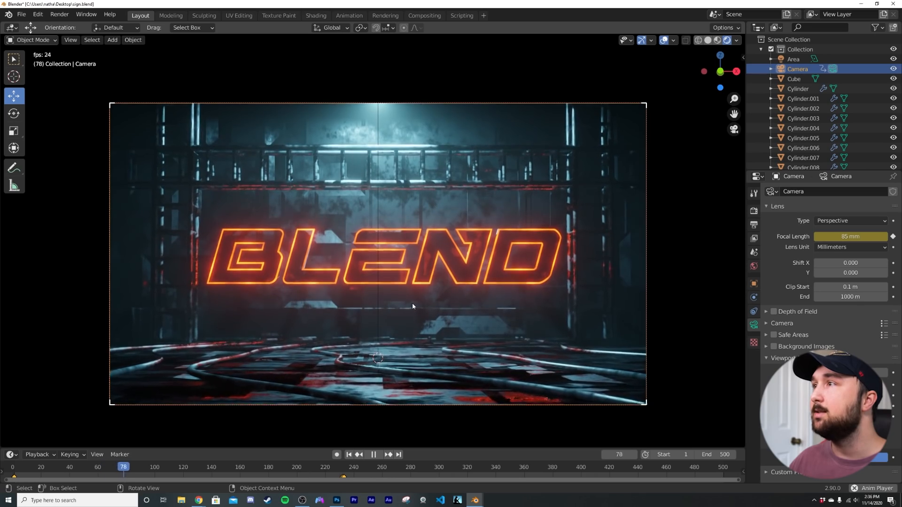
scroll(413, 303, "down", 2)
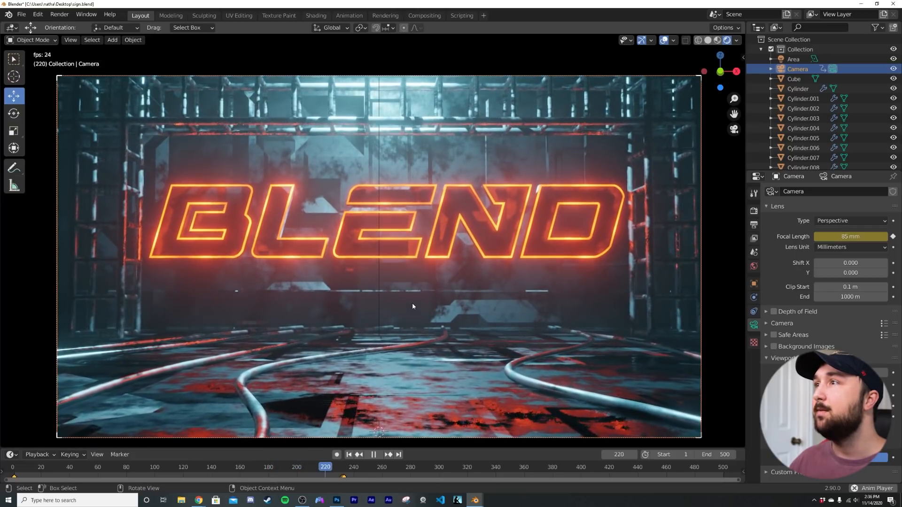
Stop playback, set the animation's end frame to 263 and return to the first frame.
key("shift+Left")
left_click(346, 469)
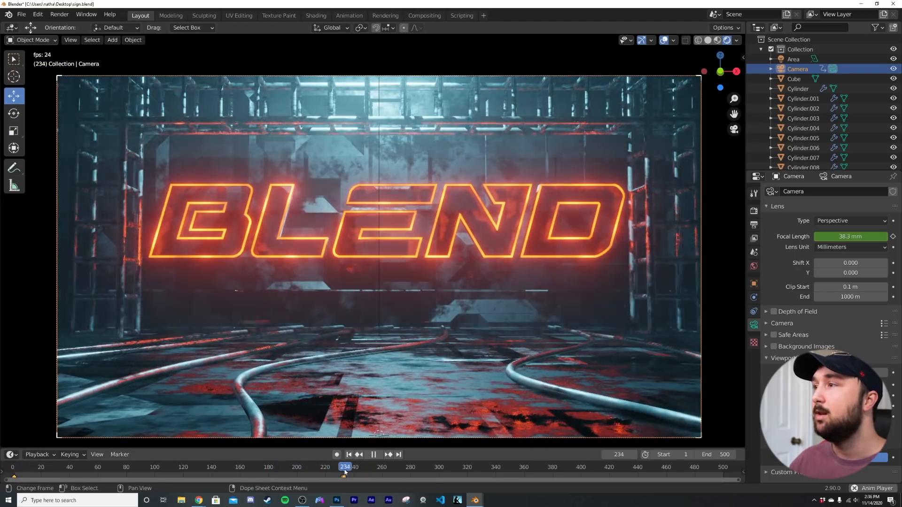
key("space")
left_click_drag(364, 473, 351, 473)
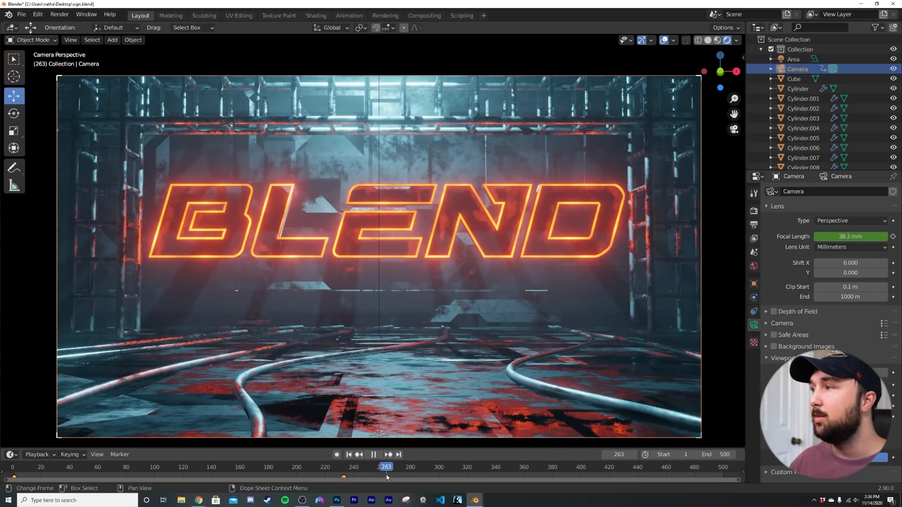
key("space")
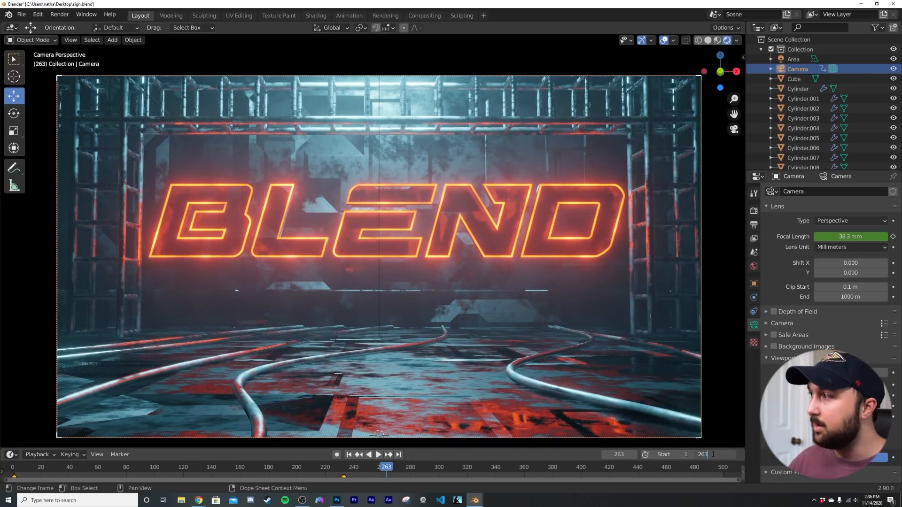
left_click(350, 454)
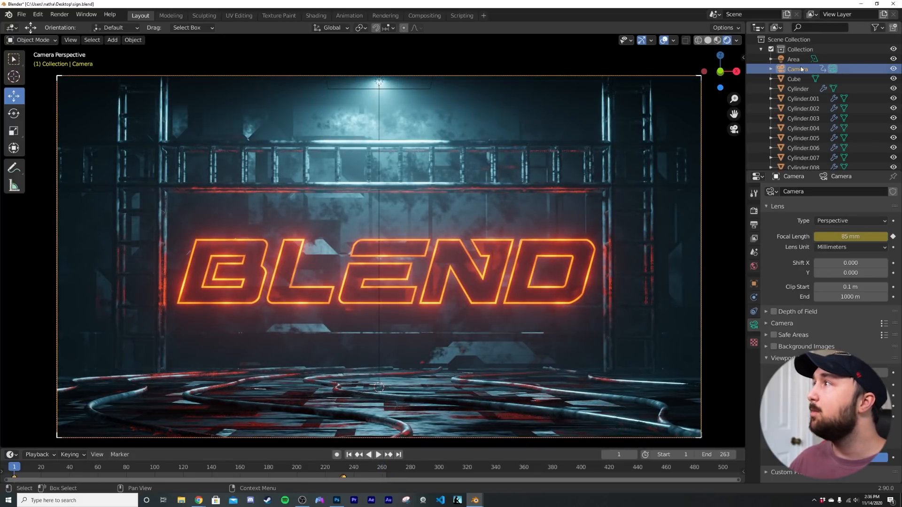
Keyframe the camera's X rotation at frame 1, then set it to 95.9° and keyframe it at frame 233.
left_click(754, 283)
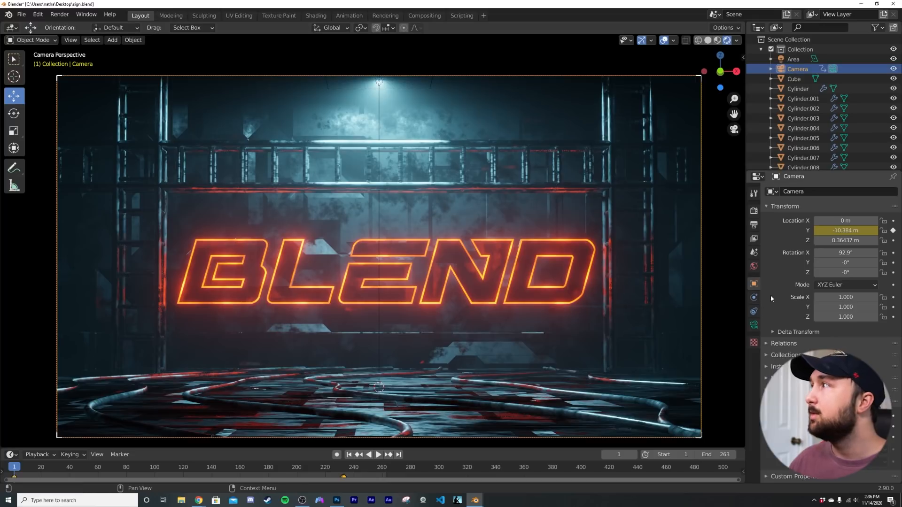
left_click(894, 253)
key("Up")
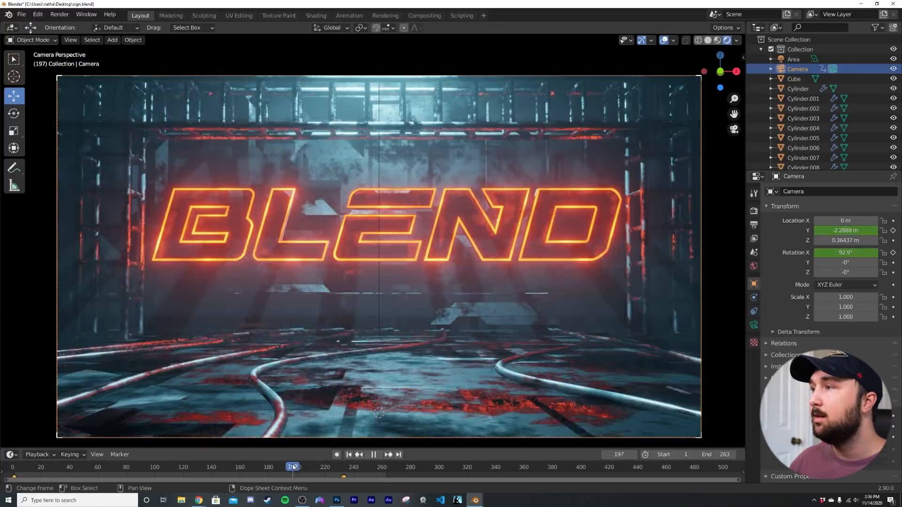
left_click_drag(846, 253, 860, 253)
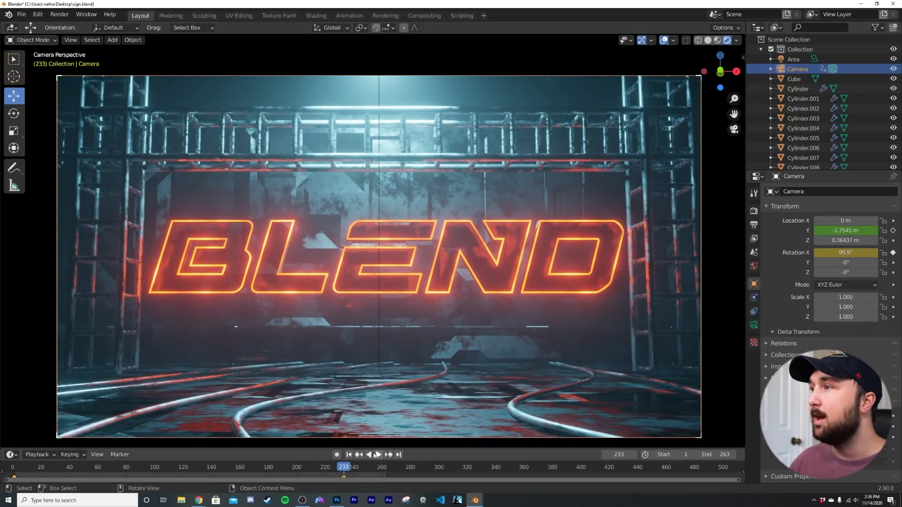
Hide the viewport overlays and gizmos and play the camera animation from the first frame.
left_click(350, 454)
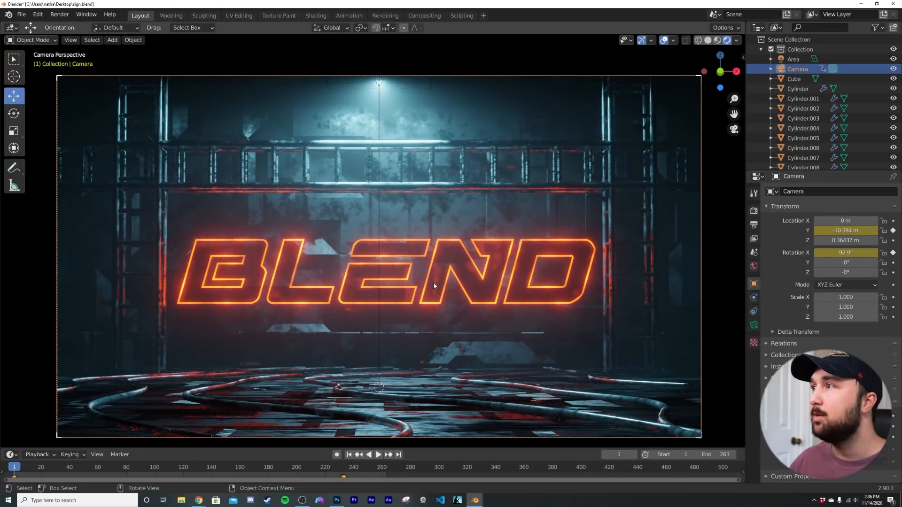
left_click(664, 40)
key("space")
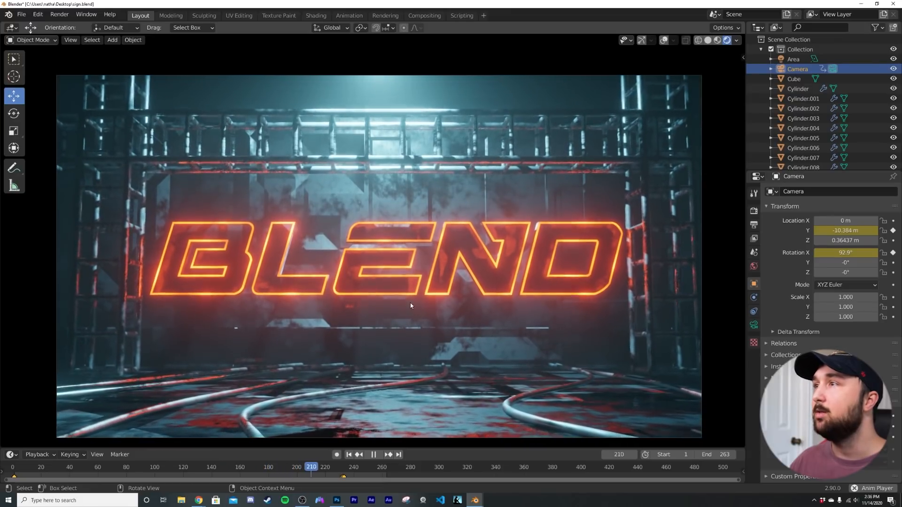
Stop the animation playback and set the render output's file format to FFmpeg video.
key("space")
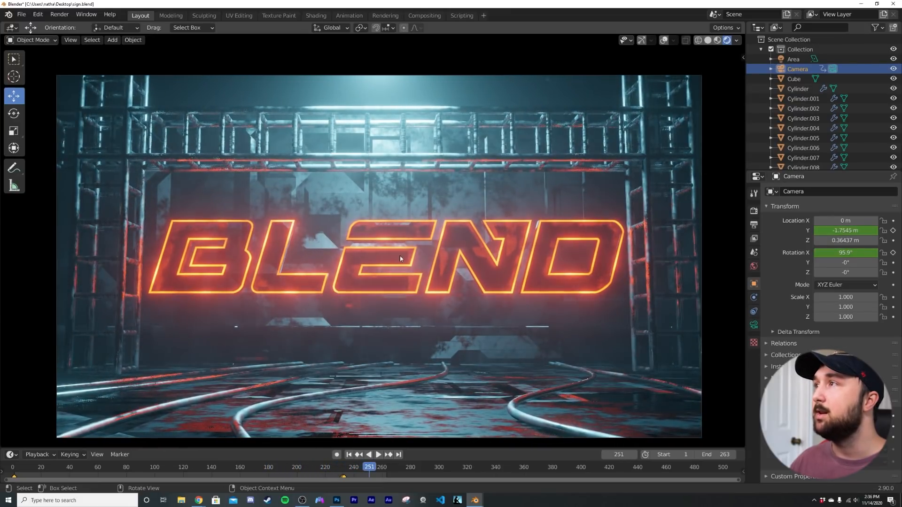
left_click(374, 189)
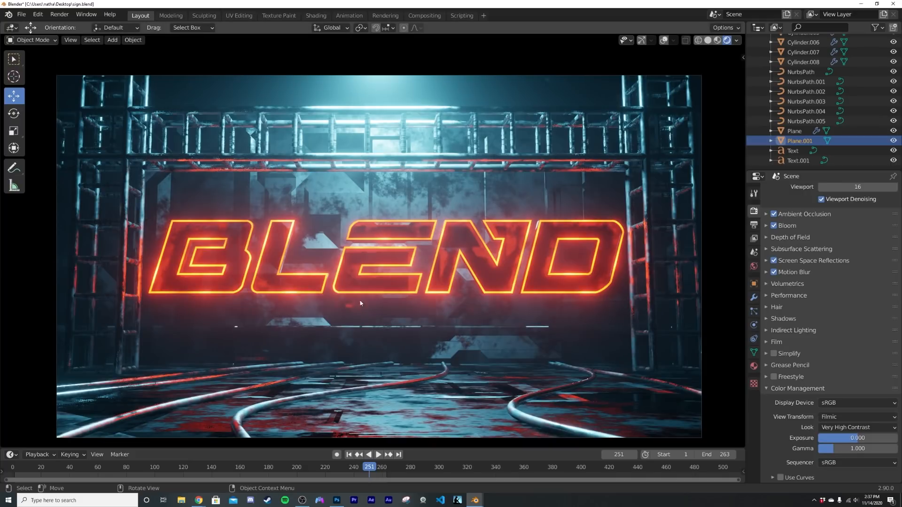
left_click(754, 226)
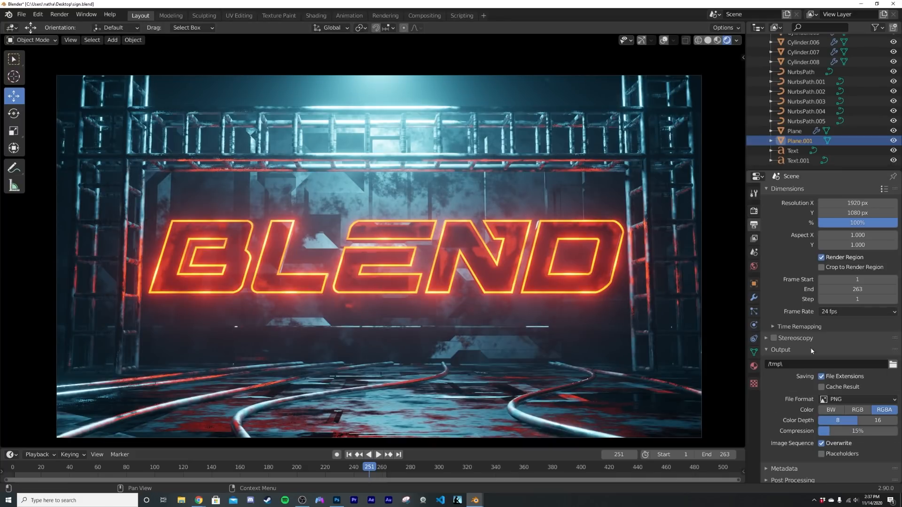
left_click(841, 399)
left_click(864, 345)
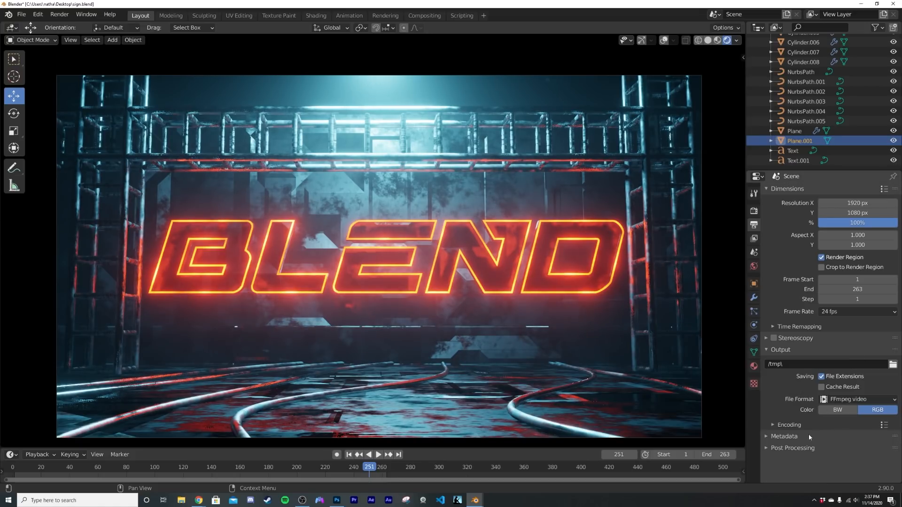
Set the video encoding container to MPEG-4 and the output quality to Perceptually lossless.
scroll(827, 422, "down", 4)
left_click(837, 355)
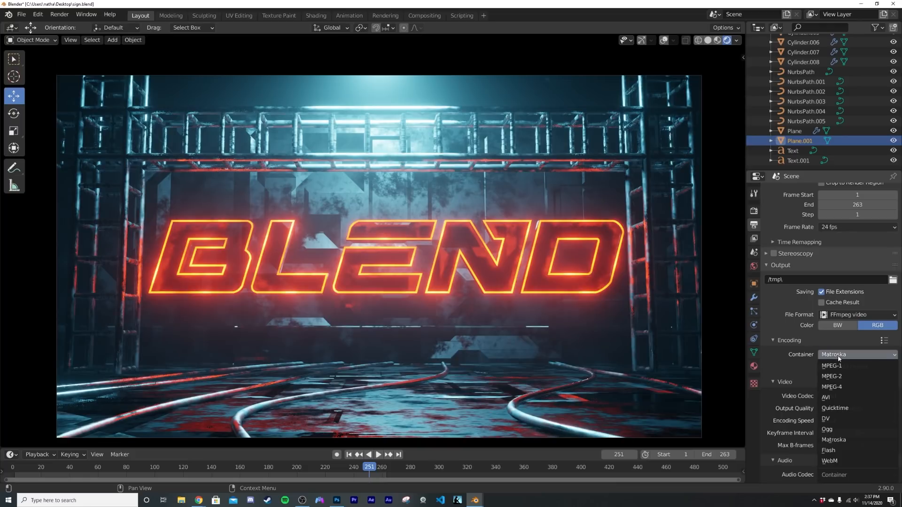
left_click(844, 387)
left_click(847, 408)
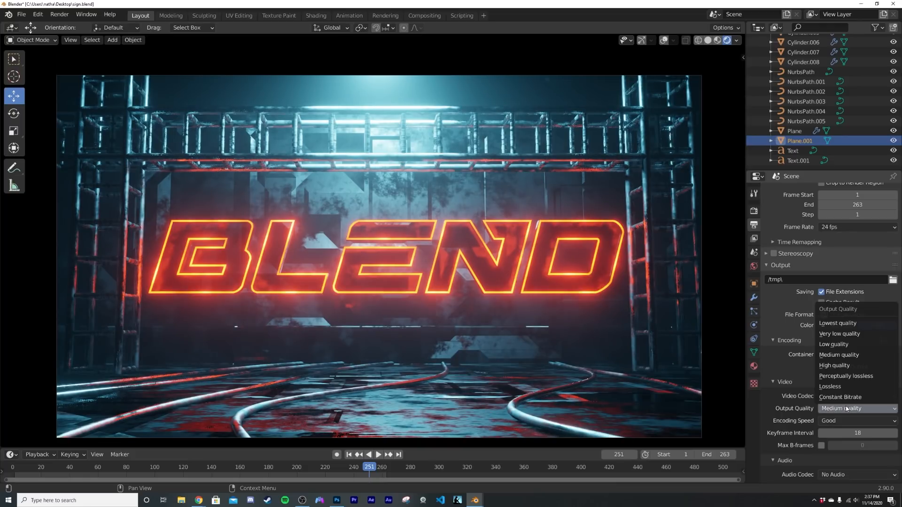
left_click(846, 376)
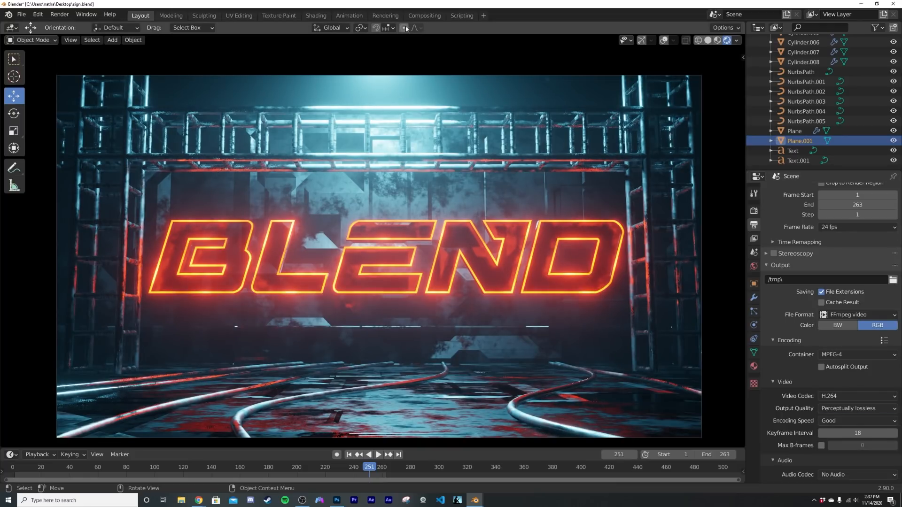
Start rendering the full animation with the configured video output settings.
left_click(62, 16)
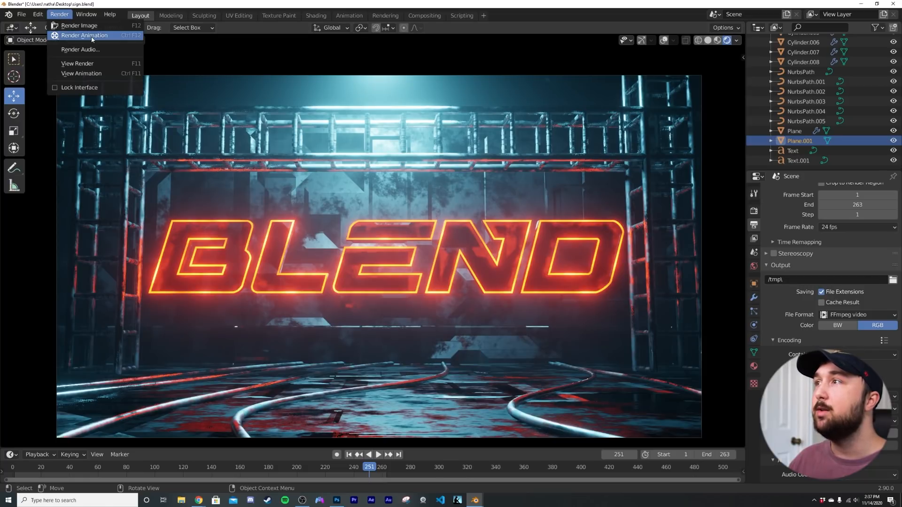